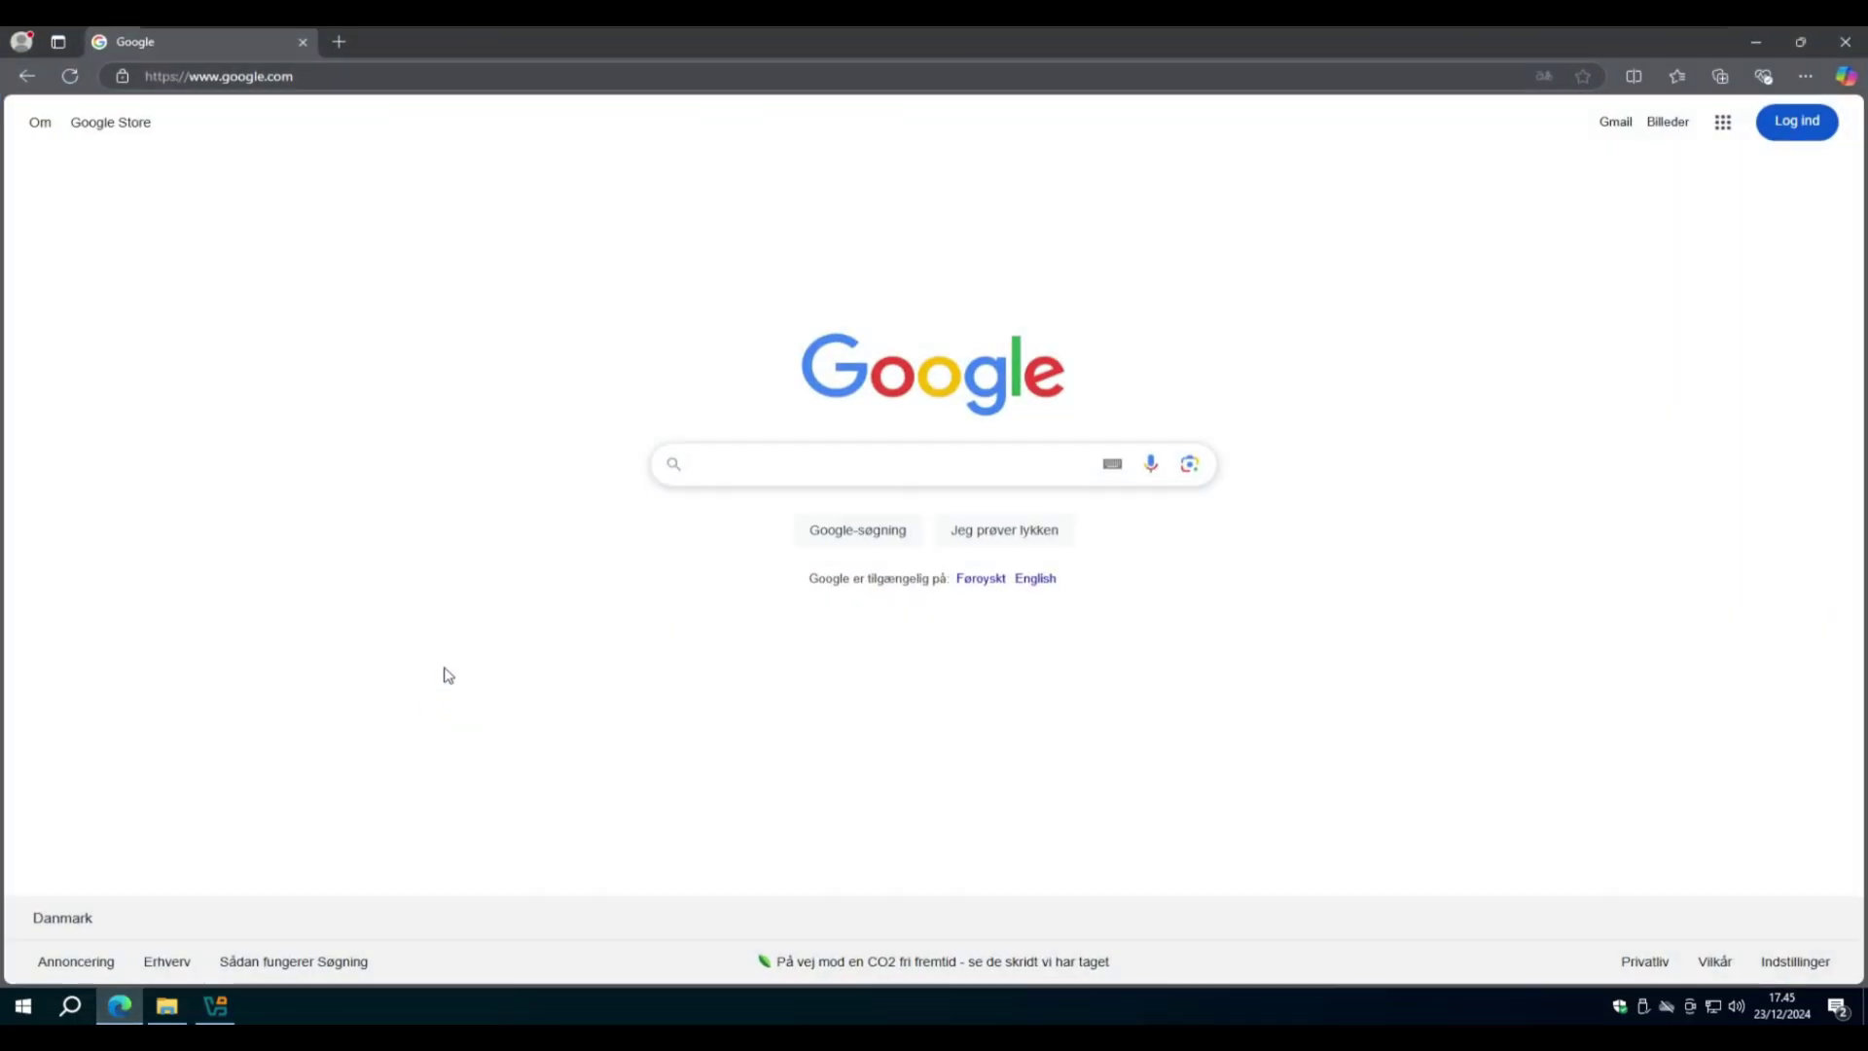
# - Search Google for 'windows 11 iso download' and open Microsoft's Download Windows 11 page
pyautogui.write('wind')
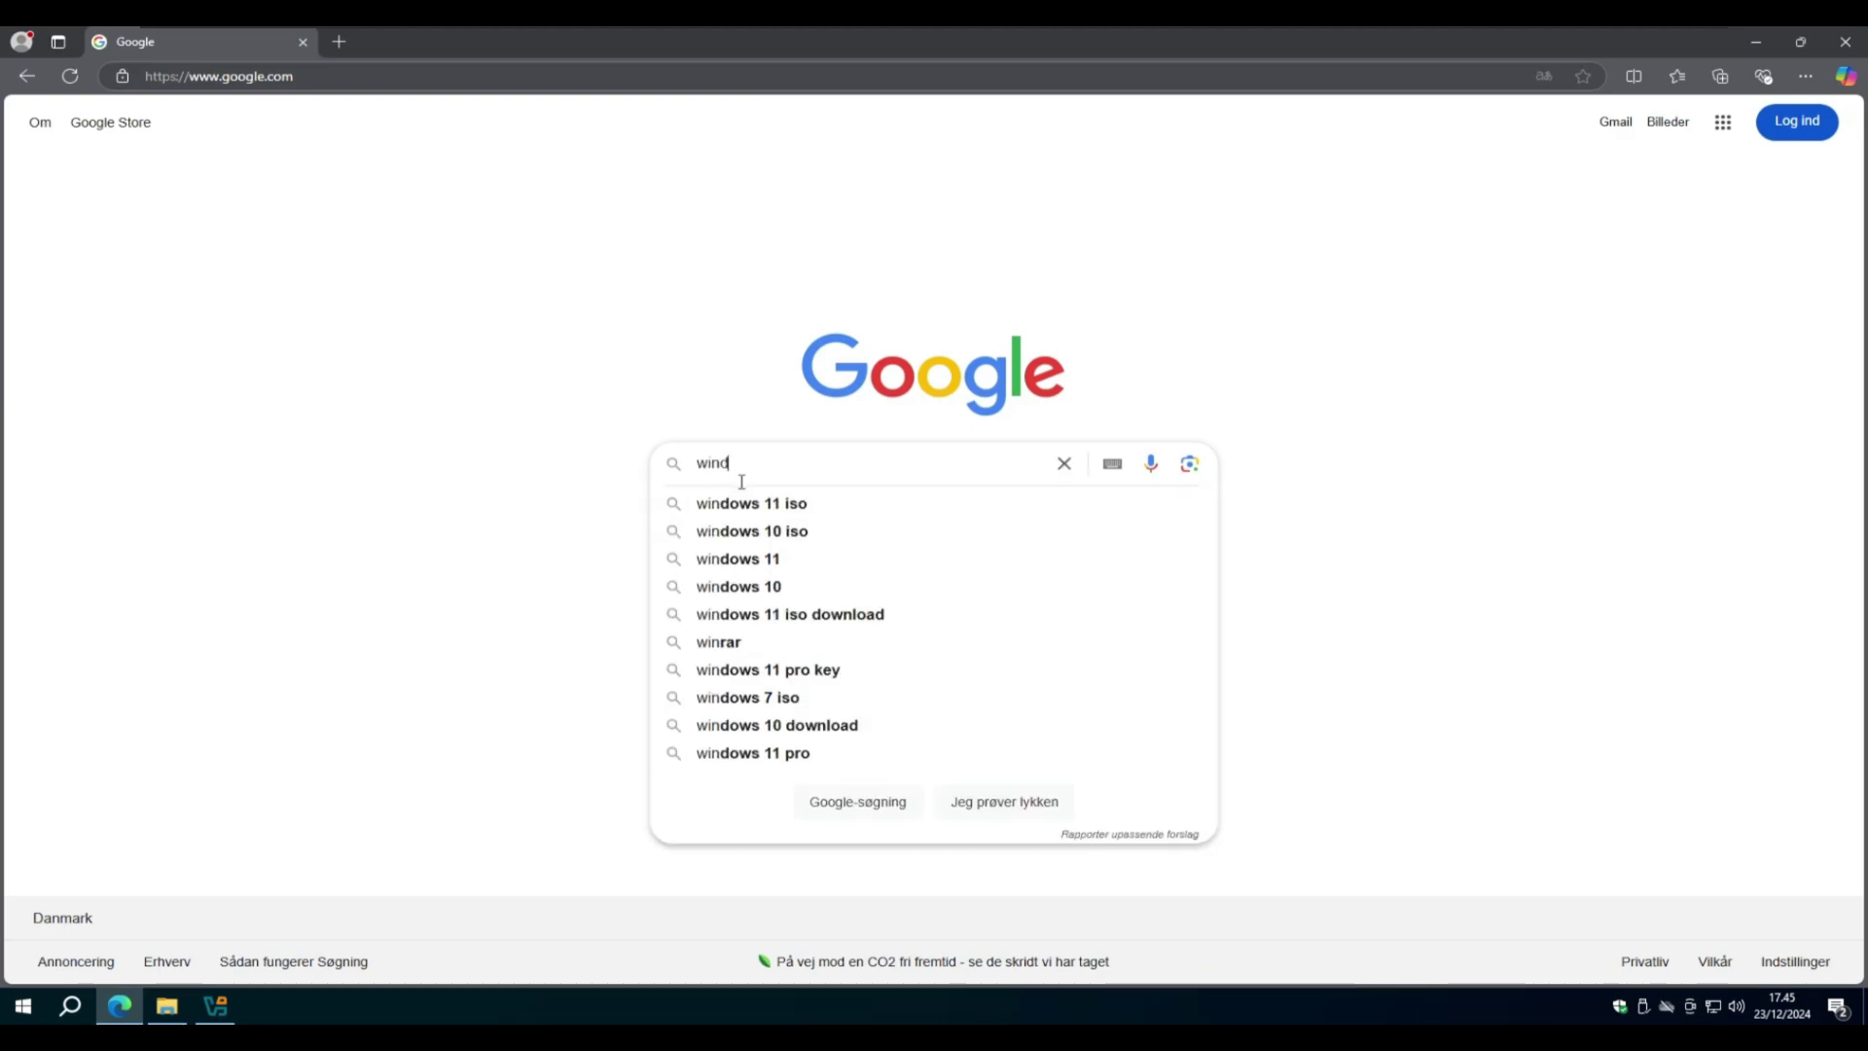
pyautogui.write('ows 11 iso')
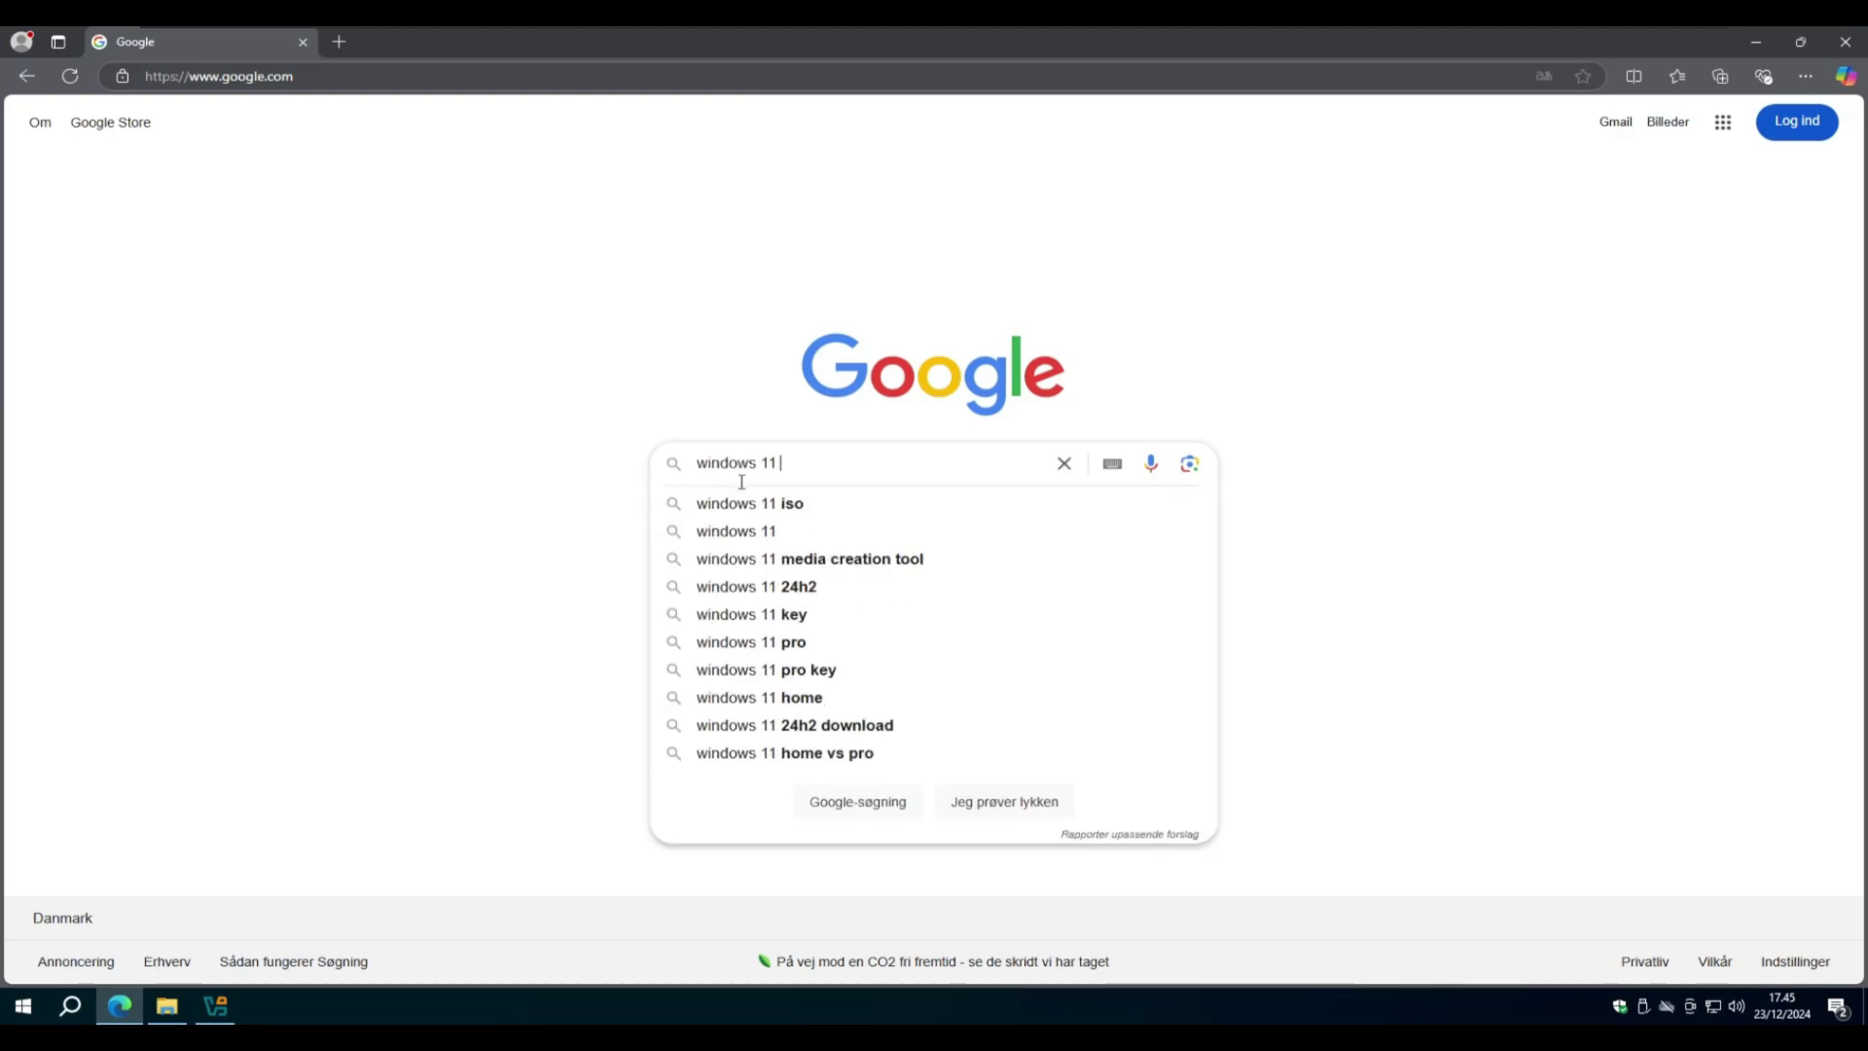
pyautogui.press('Down')
pyautogui.press('Down')
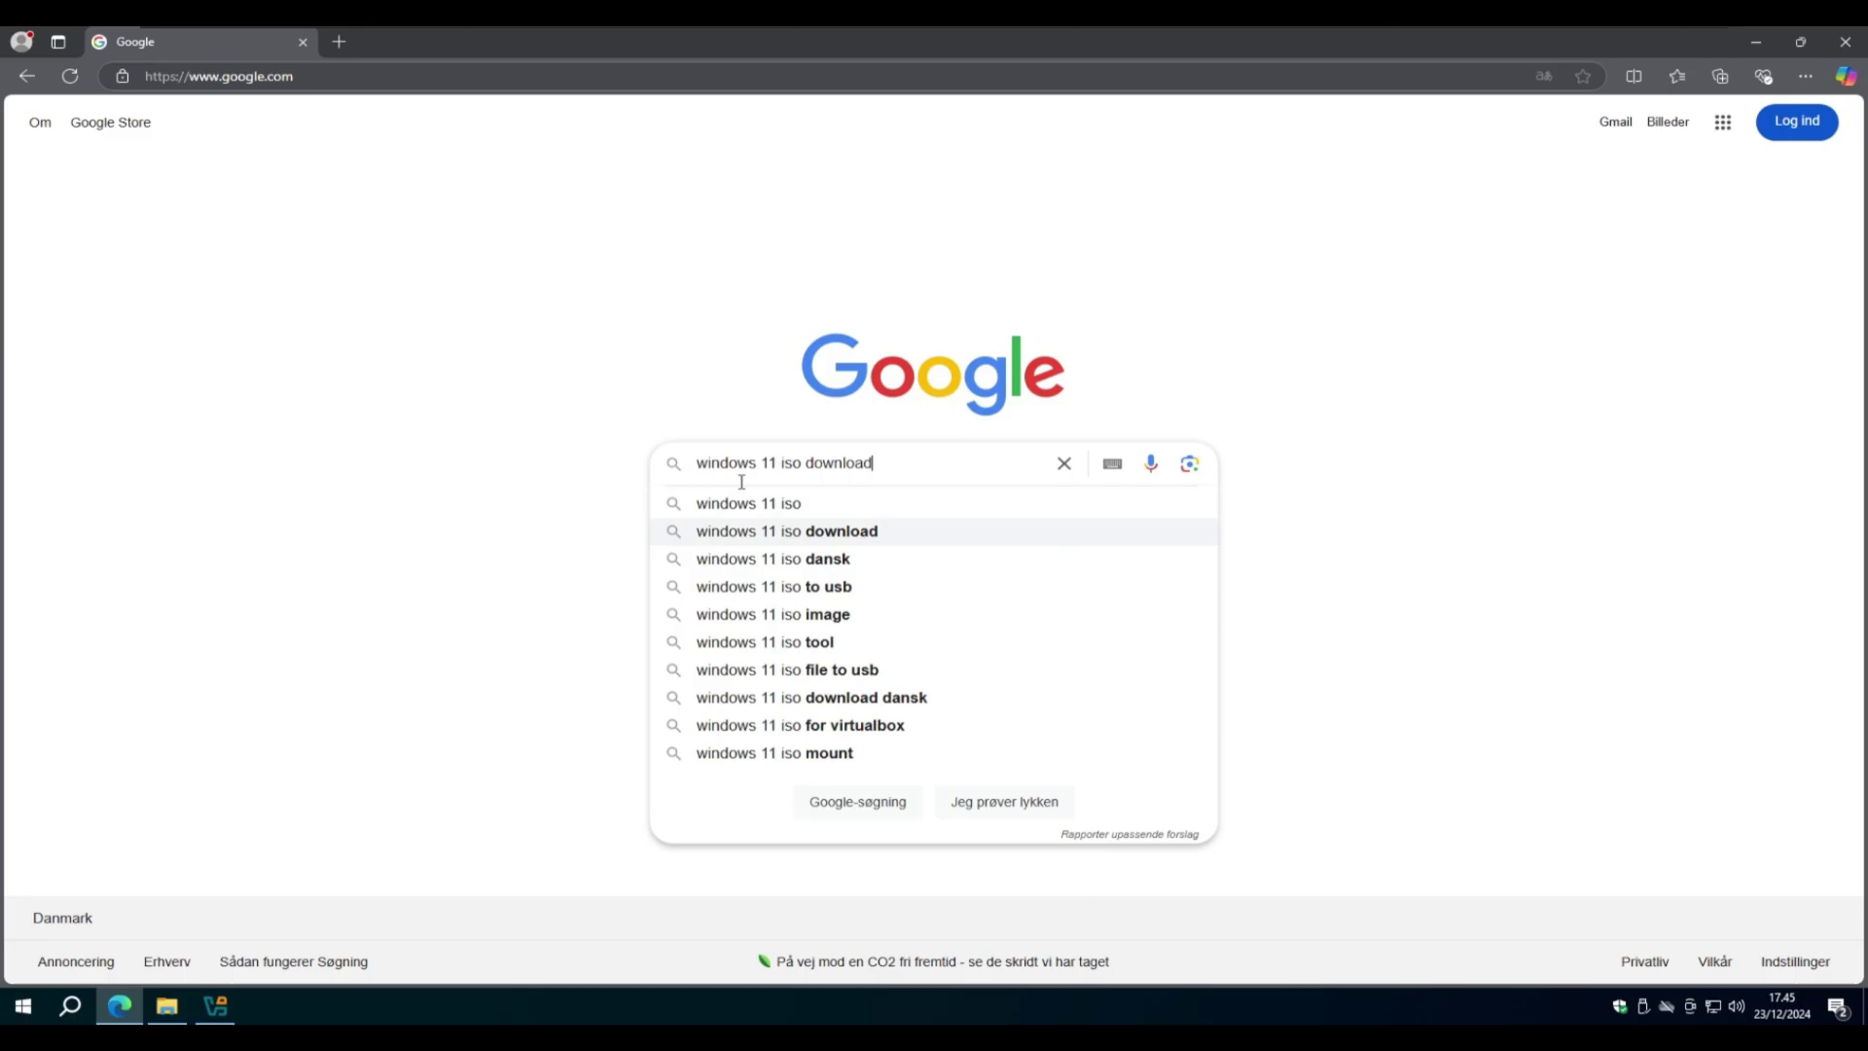
pyautogui.press('Return')
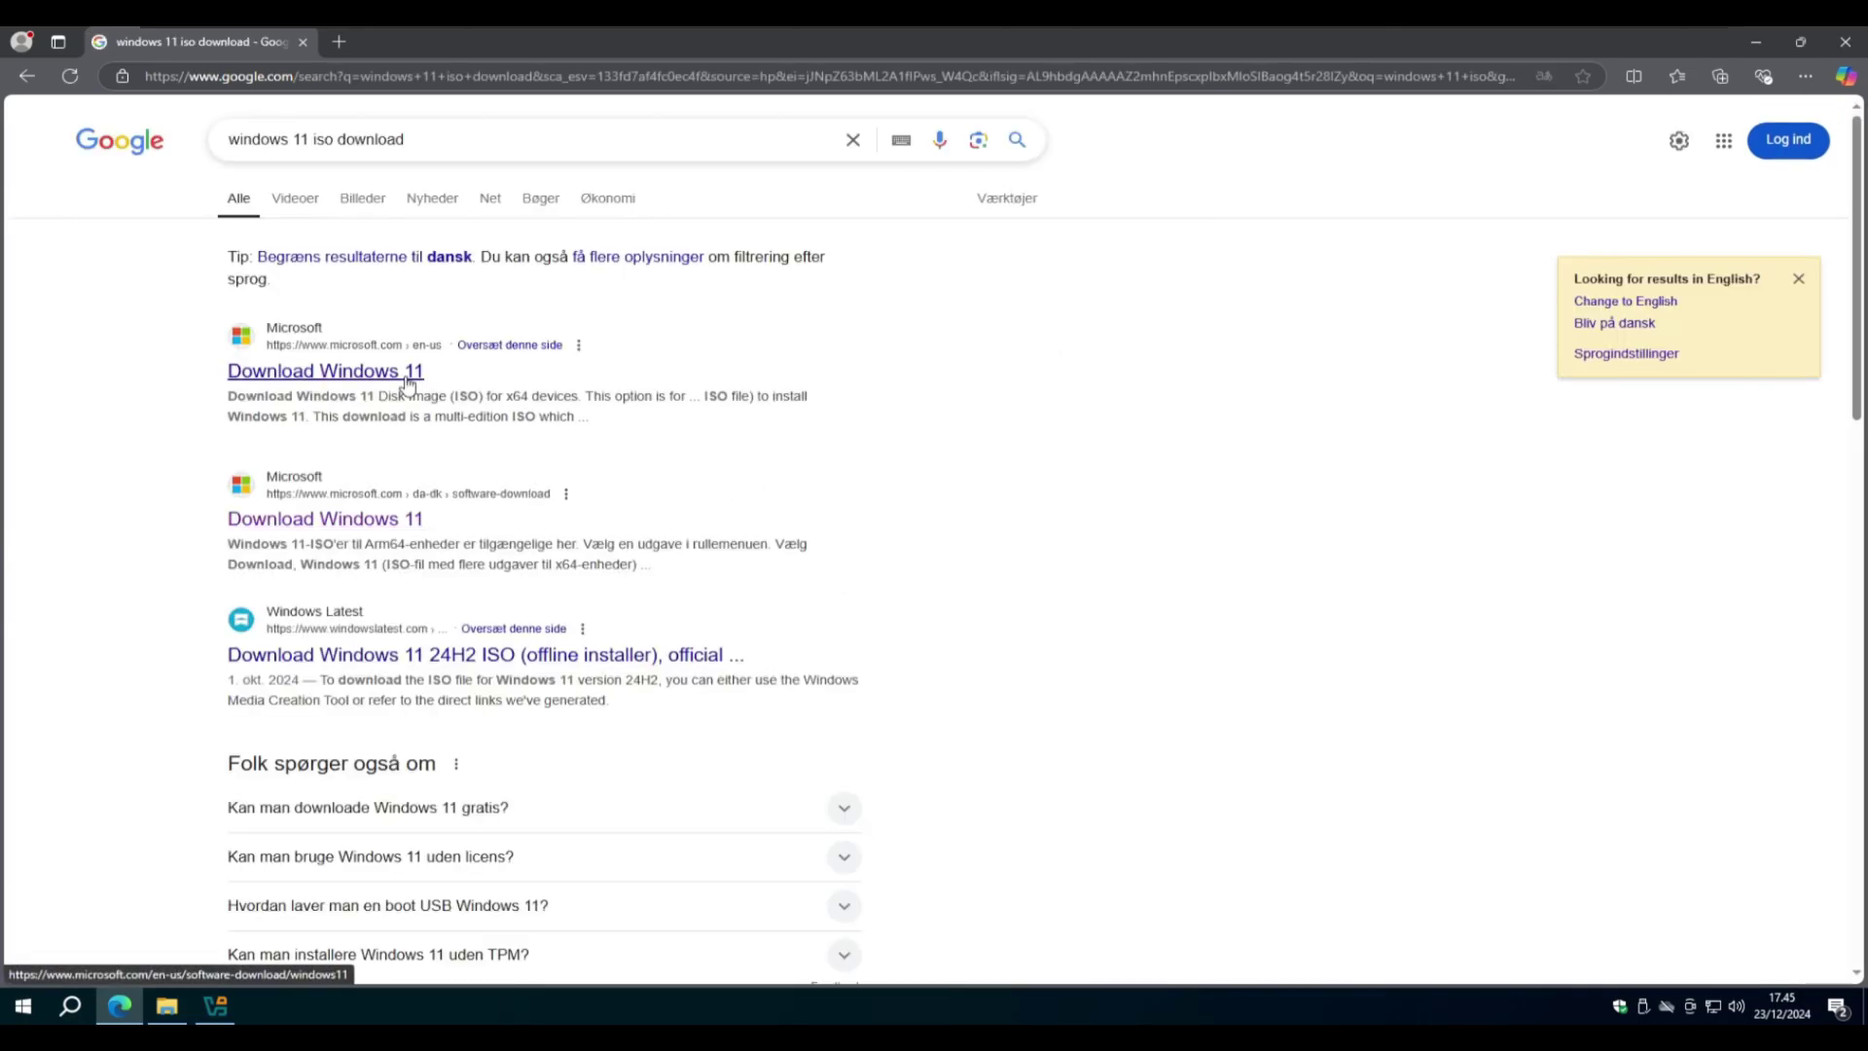
pyautogui.click(407, 379)
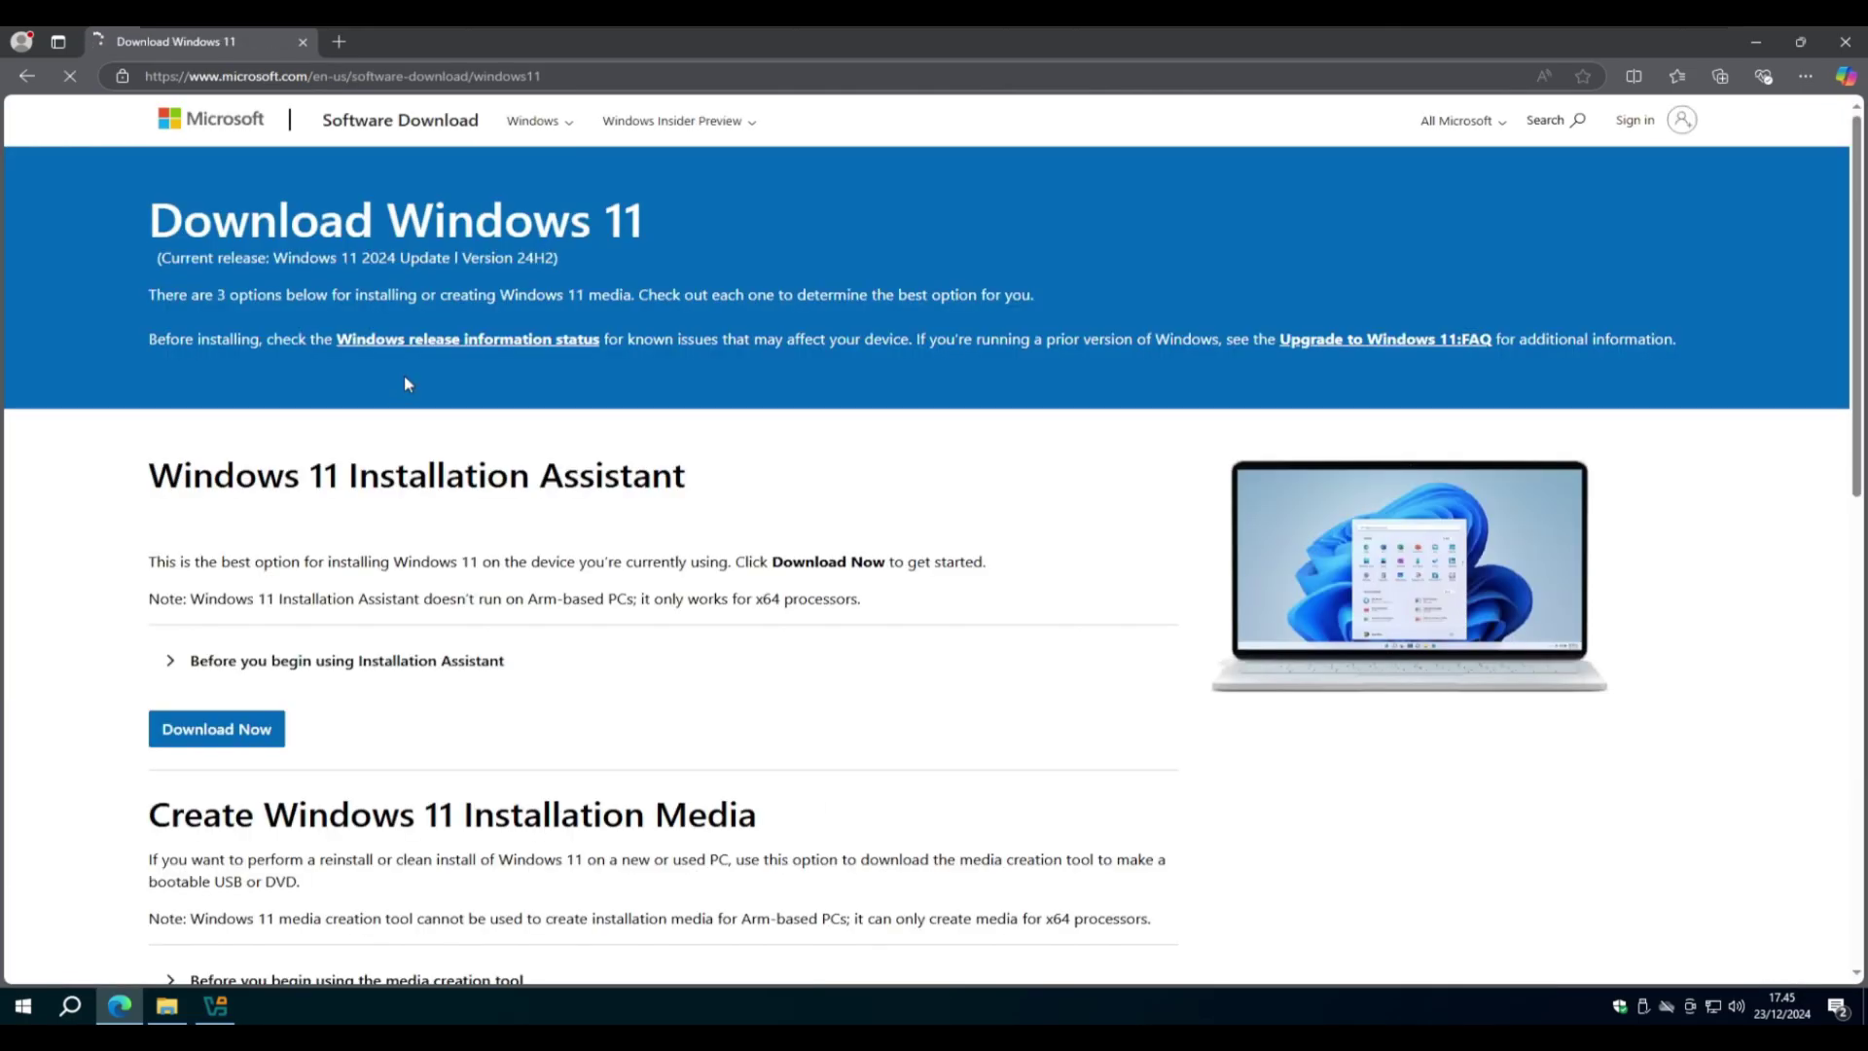
pyautogui.scroll(-5, 588, 661)
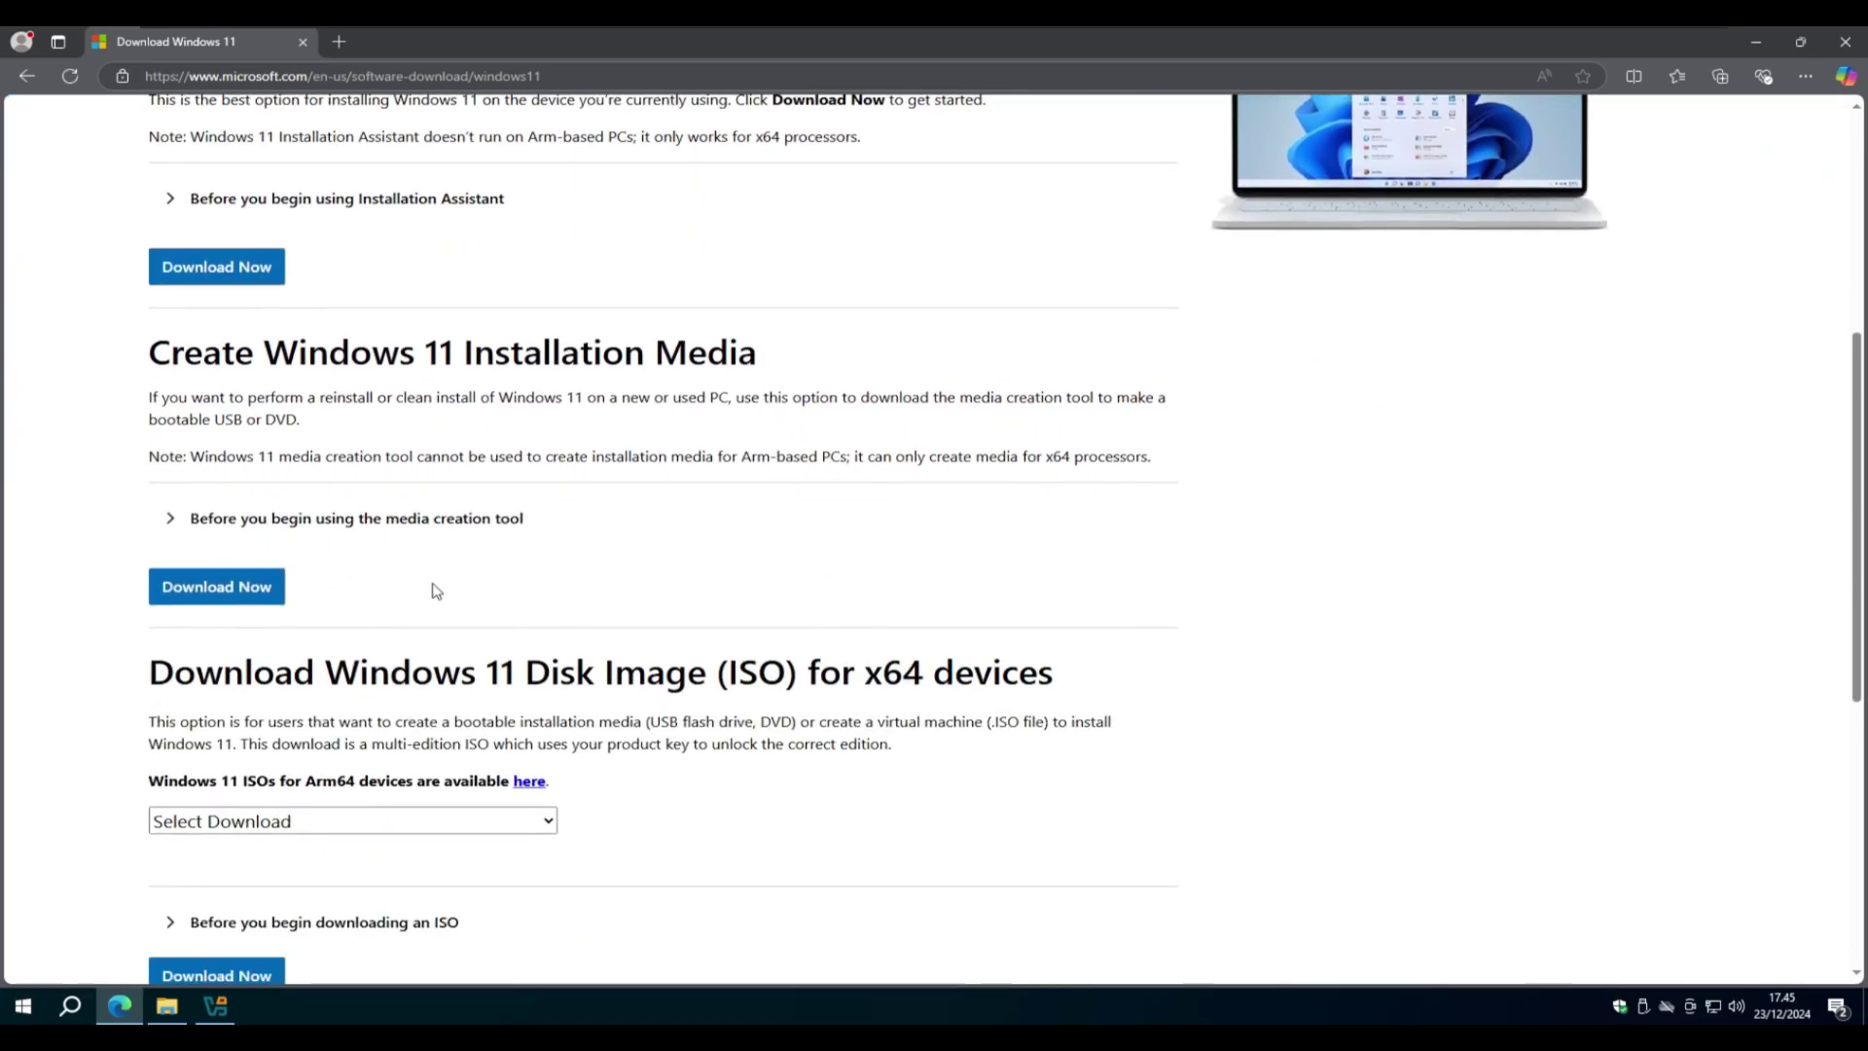
# - Download the media creation tool and run it from Downloads with administrator approval
pyautogui.click(250, 588)
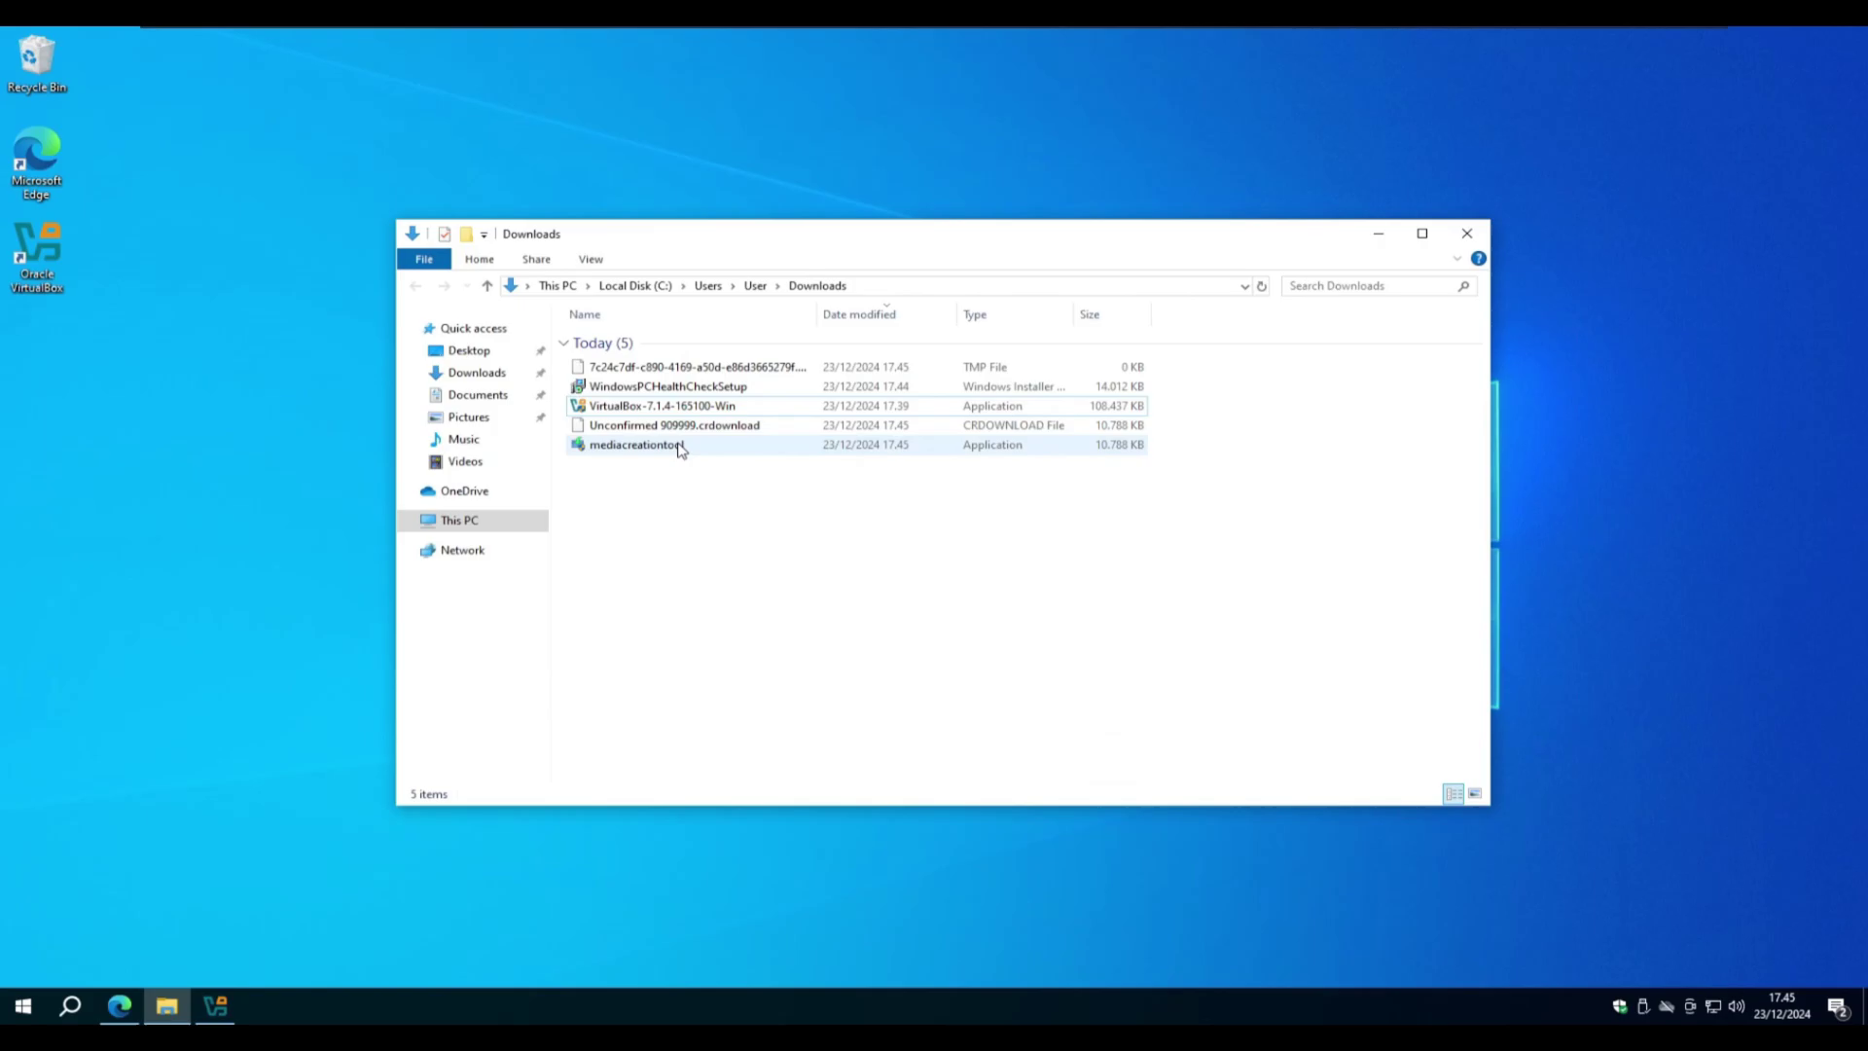
pyautogui.click(679, 451)
pyautogui.doubleClick(679, 451)
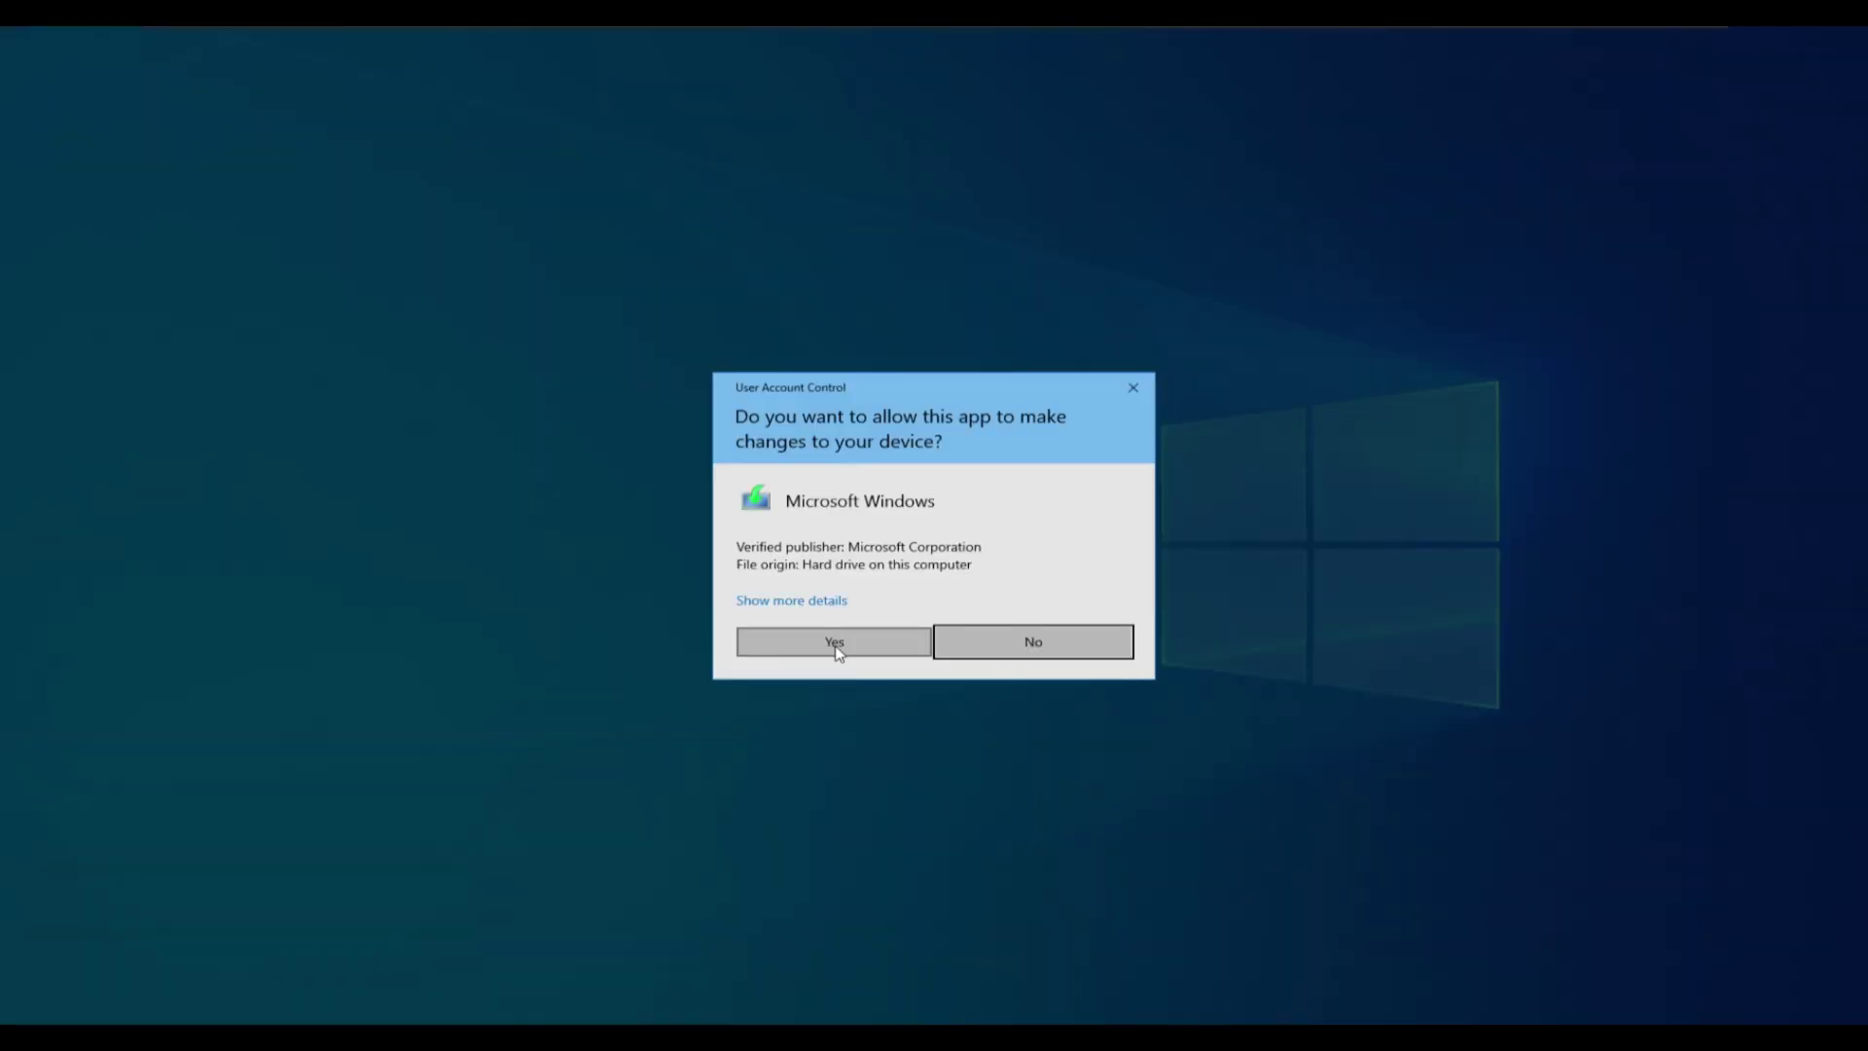
pyautogui.click(836, 646)
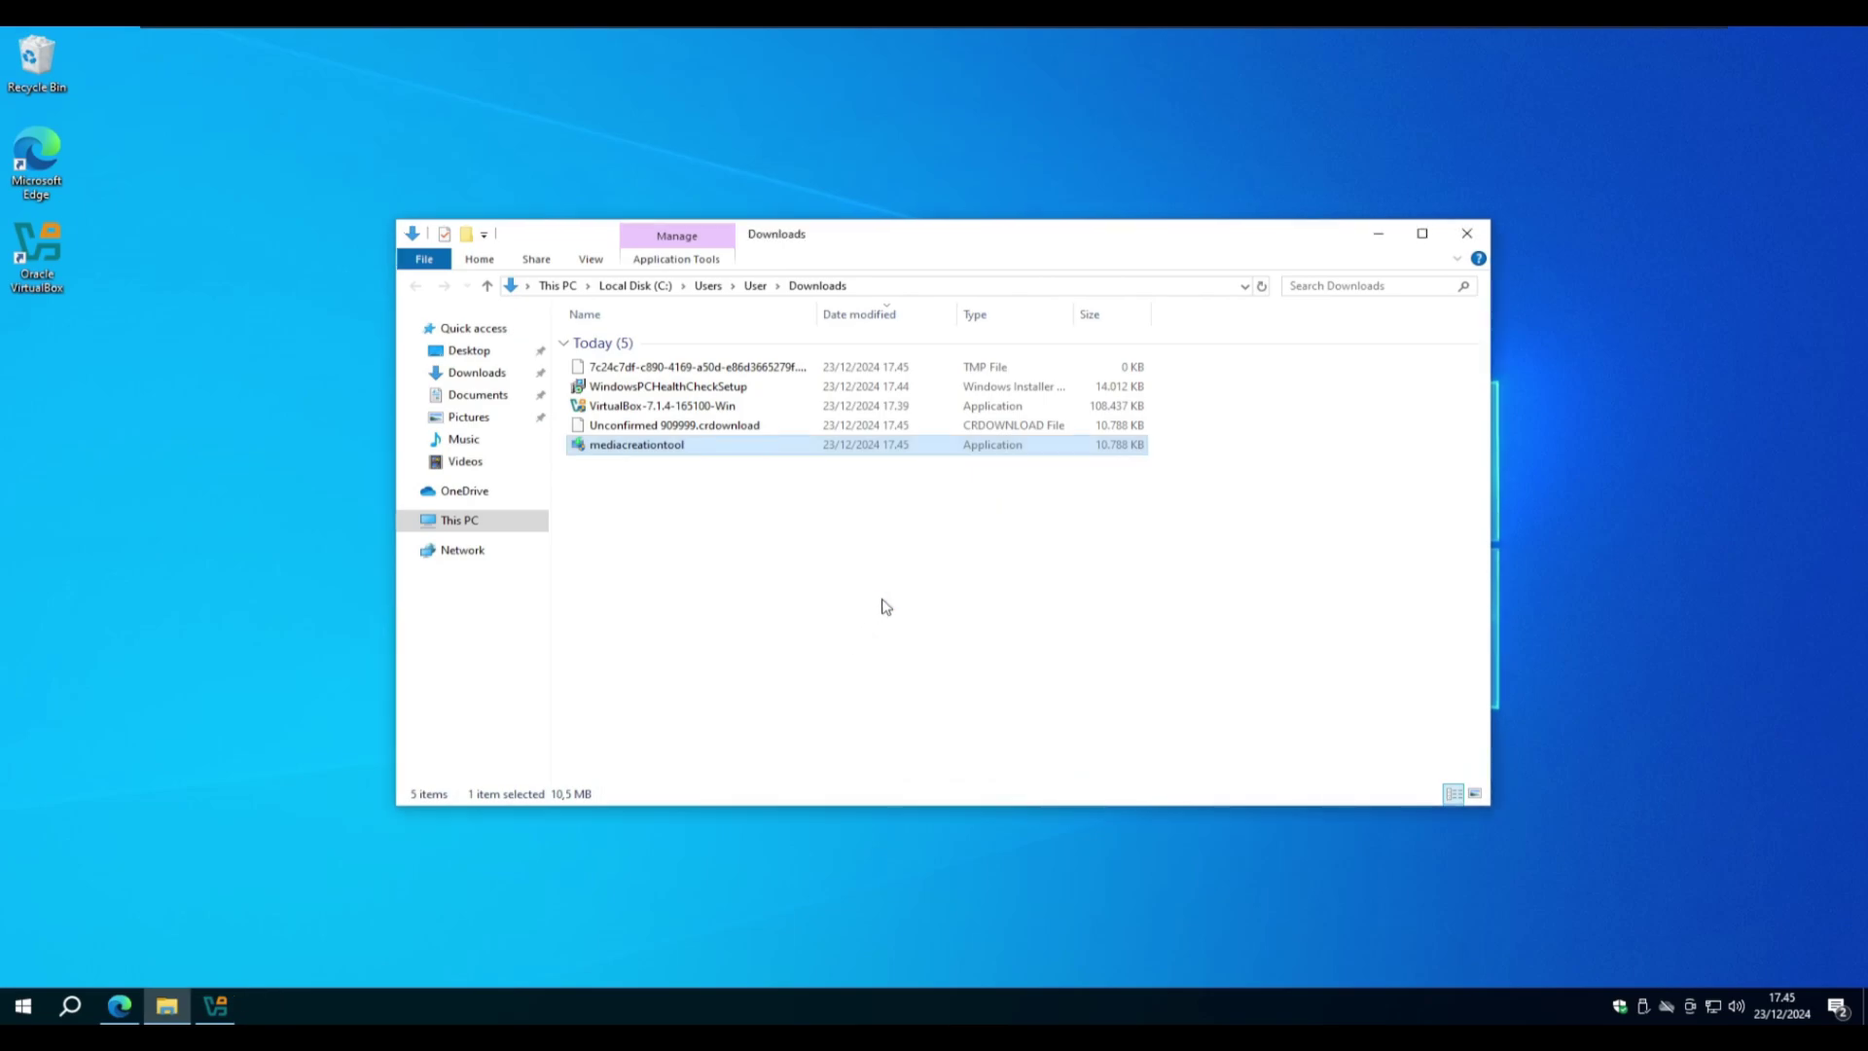
pyautogui.click(1377, 234)
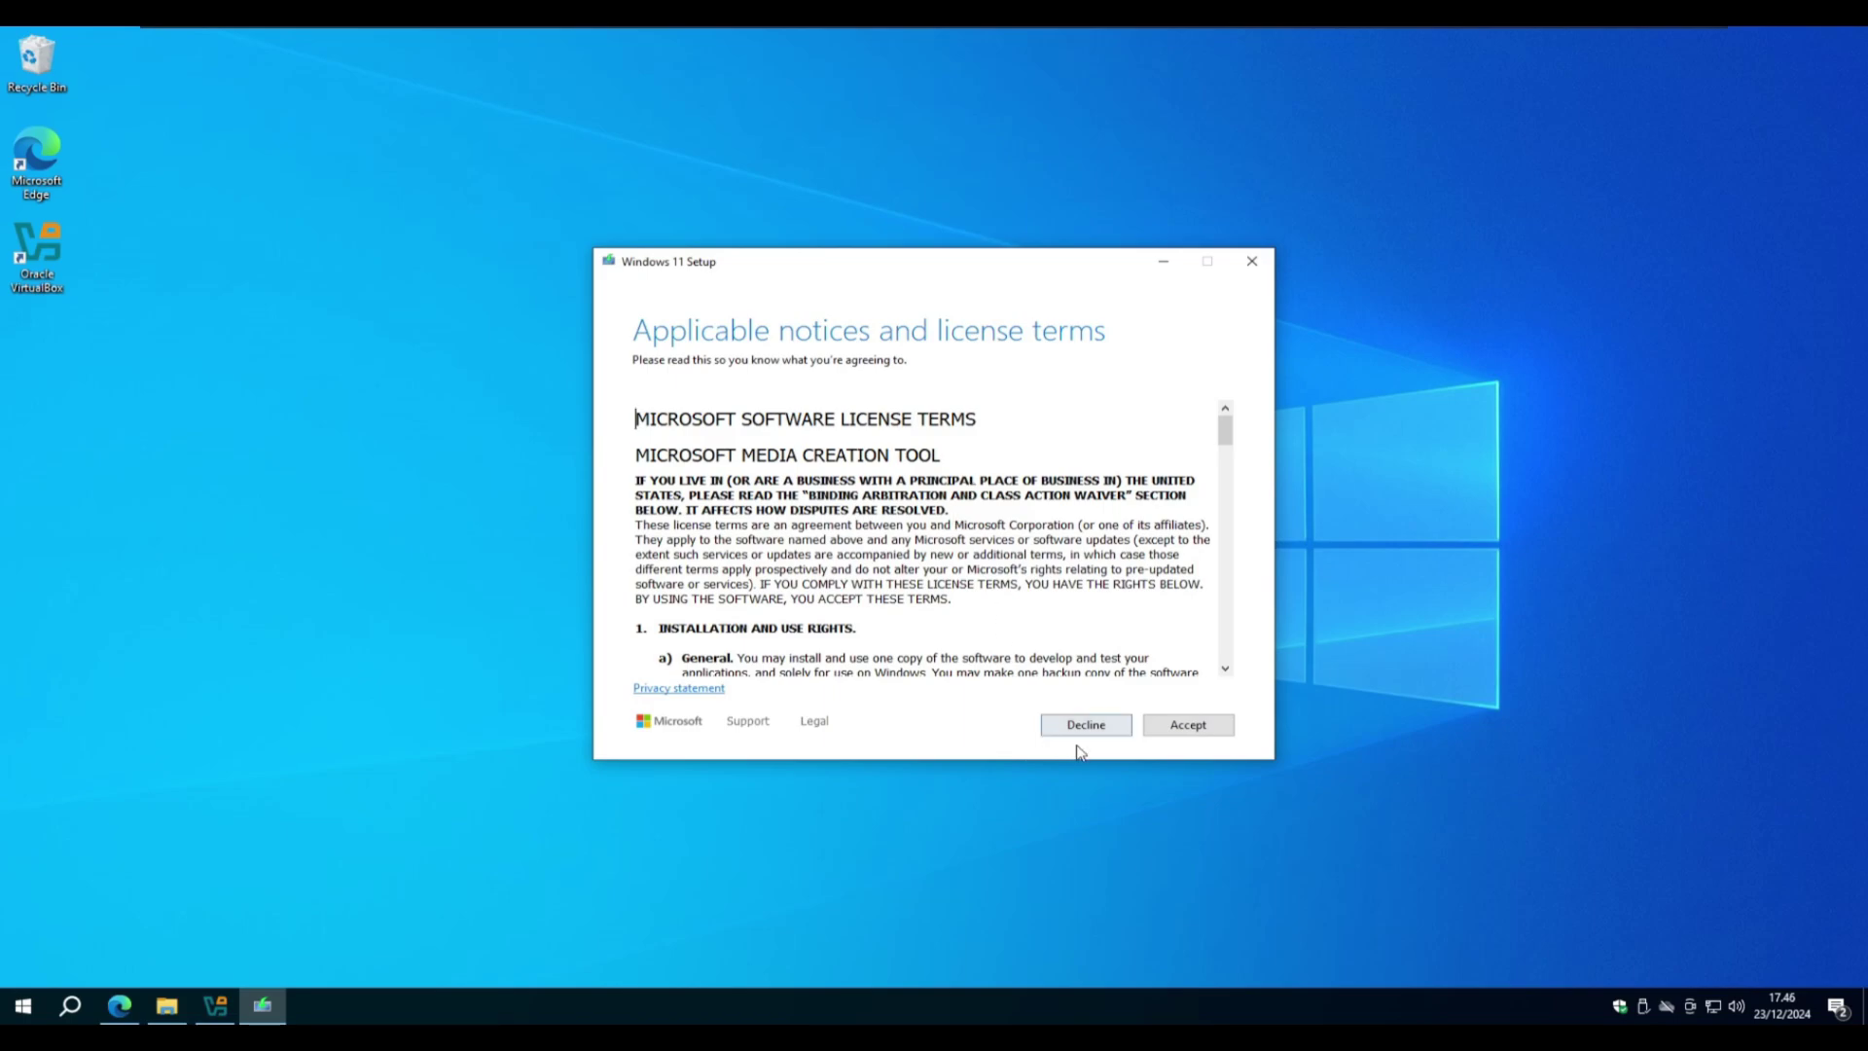
# - Accept the license terms and keep English (United States), Windows 11 with recommended options
pyautogui.click(1171, 732)
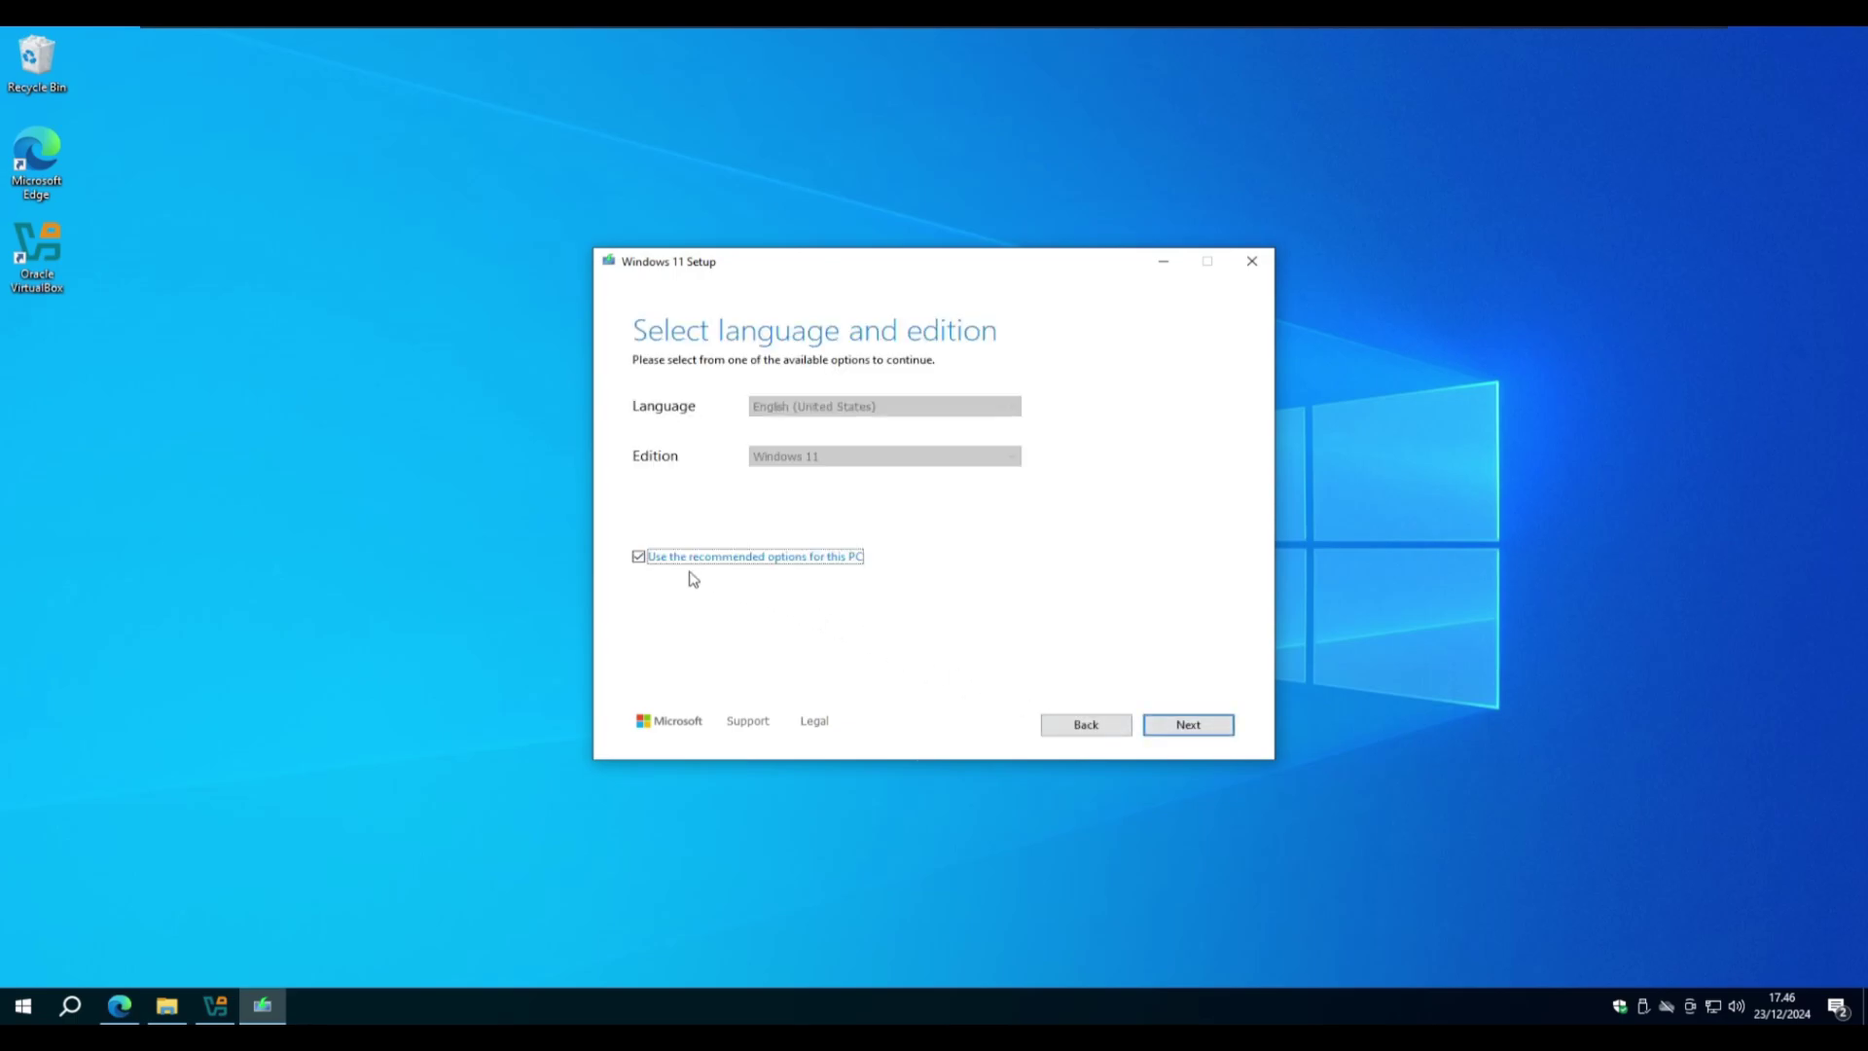
pyautogui.click(642, 558)
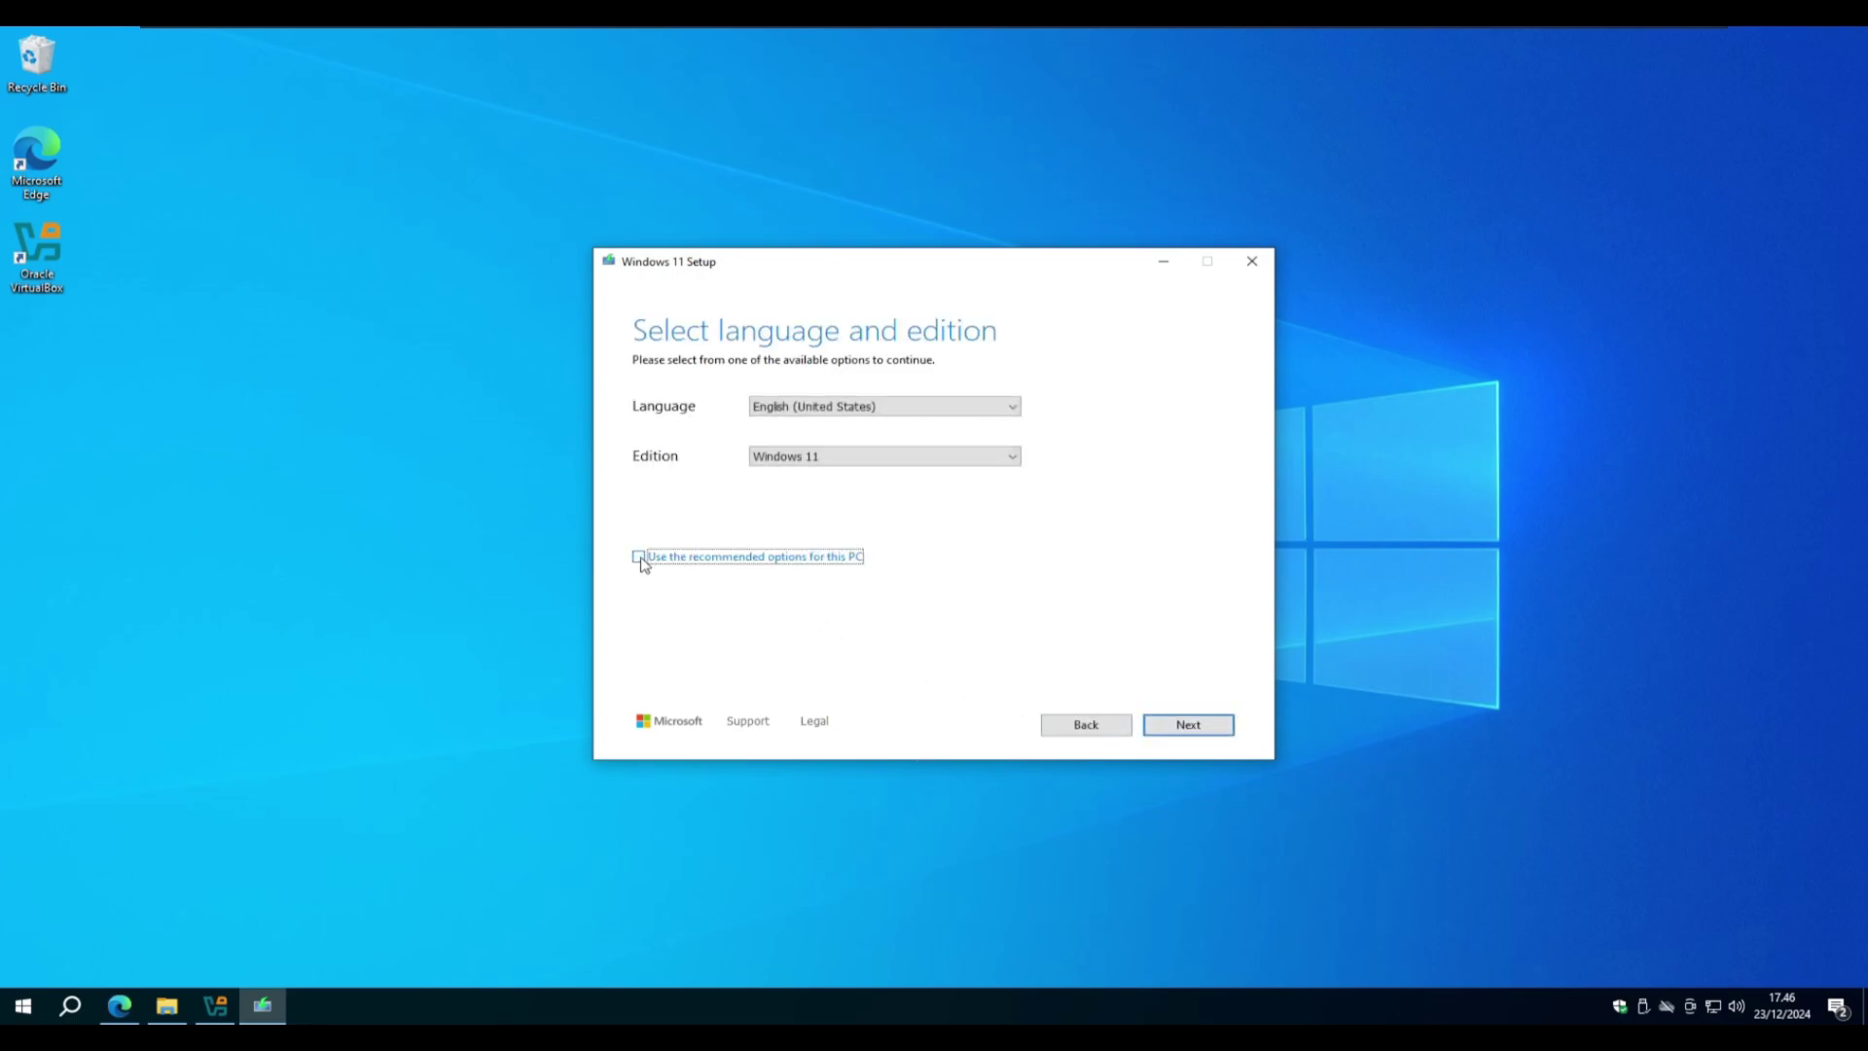
pyautogui.click(861, 411)
pyautogui.scroll(2, 864, 584)
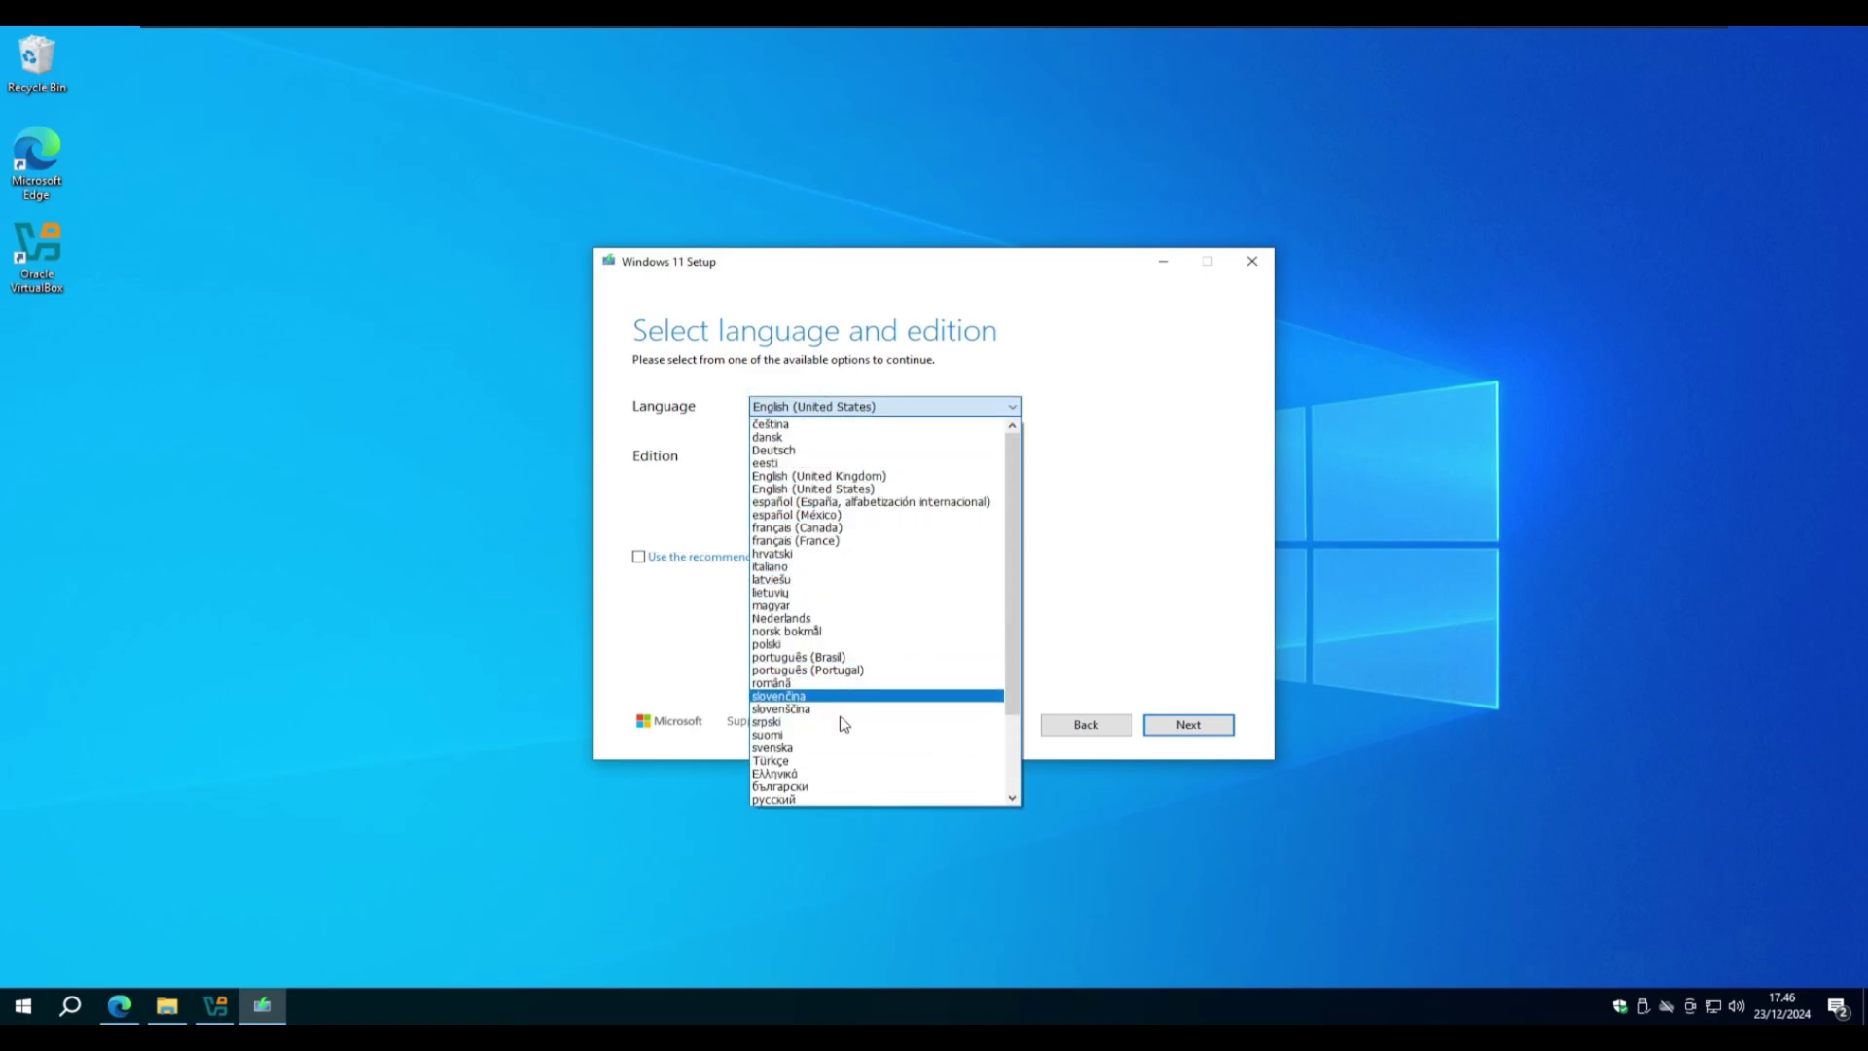
pyautogui.click(1061, 471)
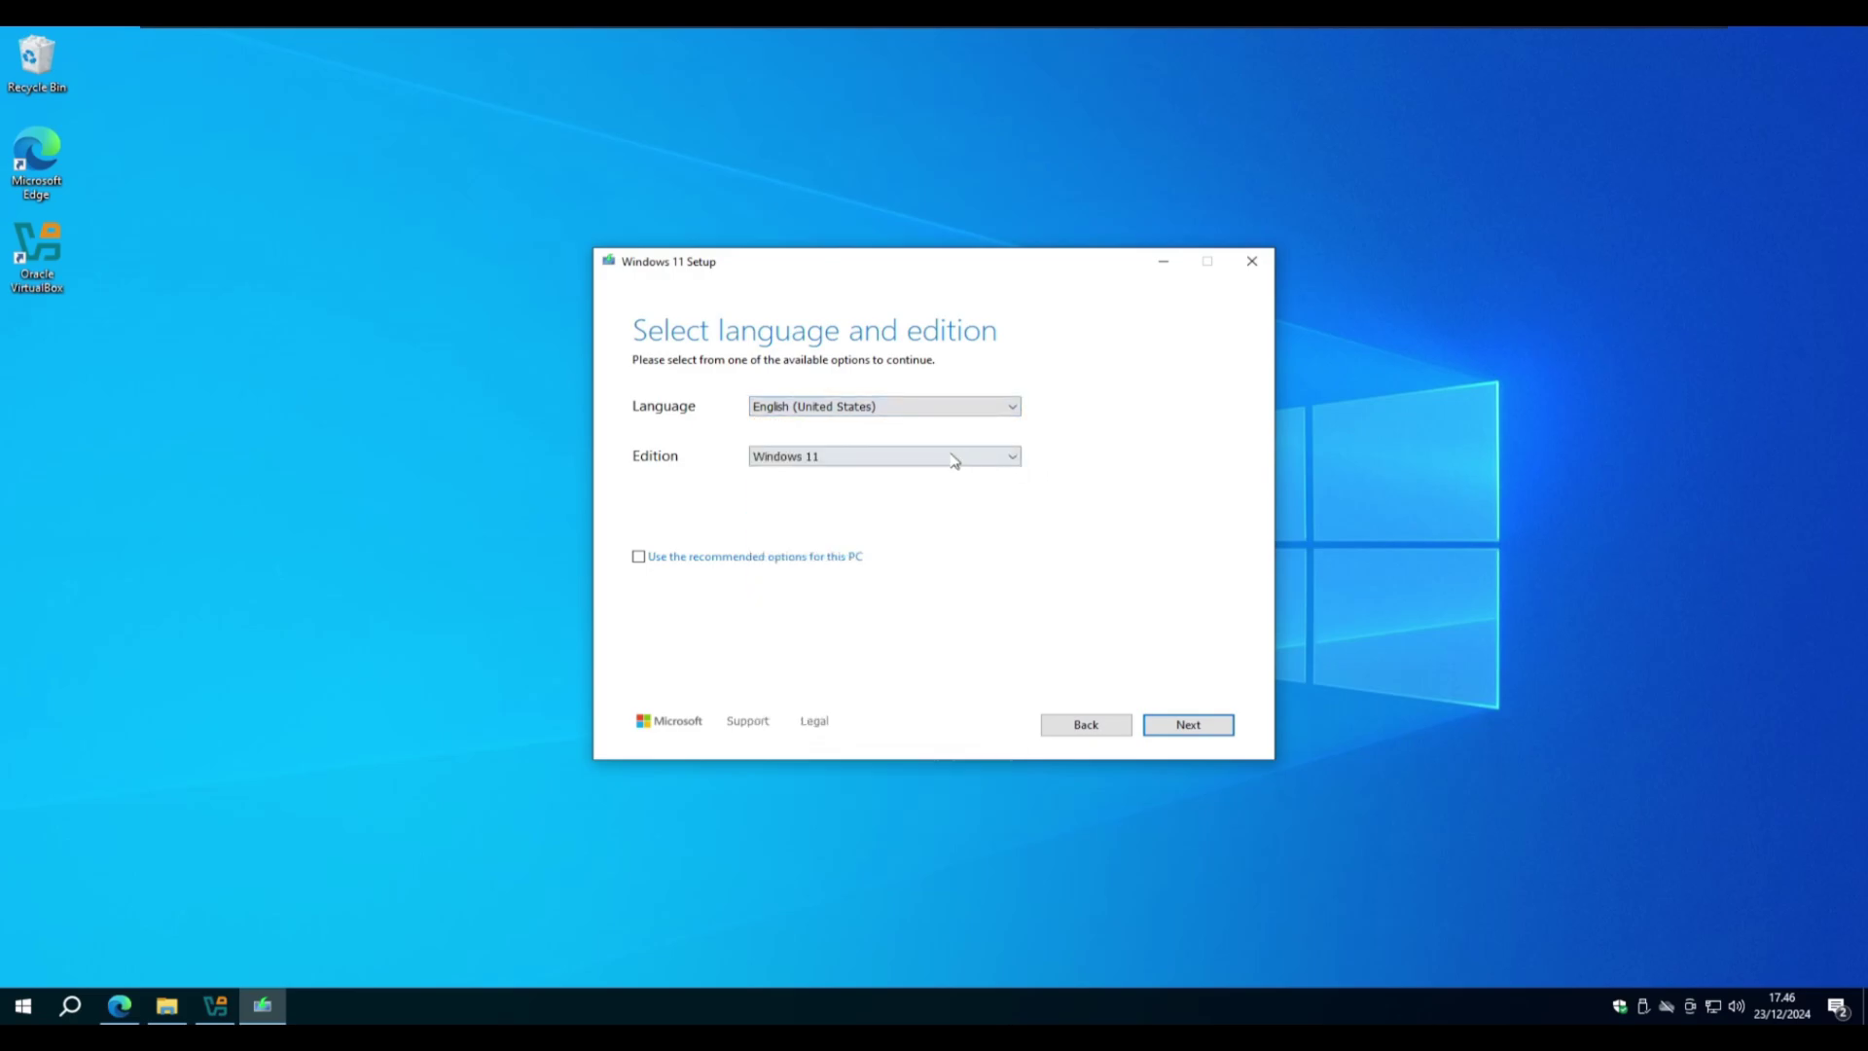
pyautogui.click(948, 458)
pyautogui.click(945, 459)
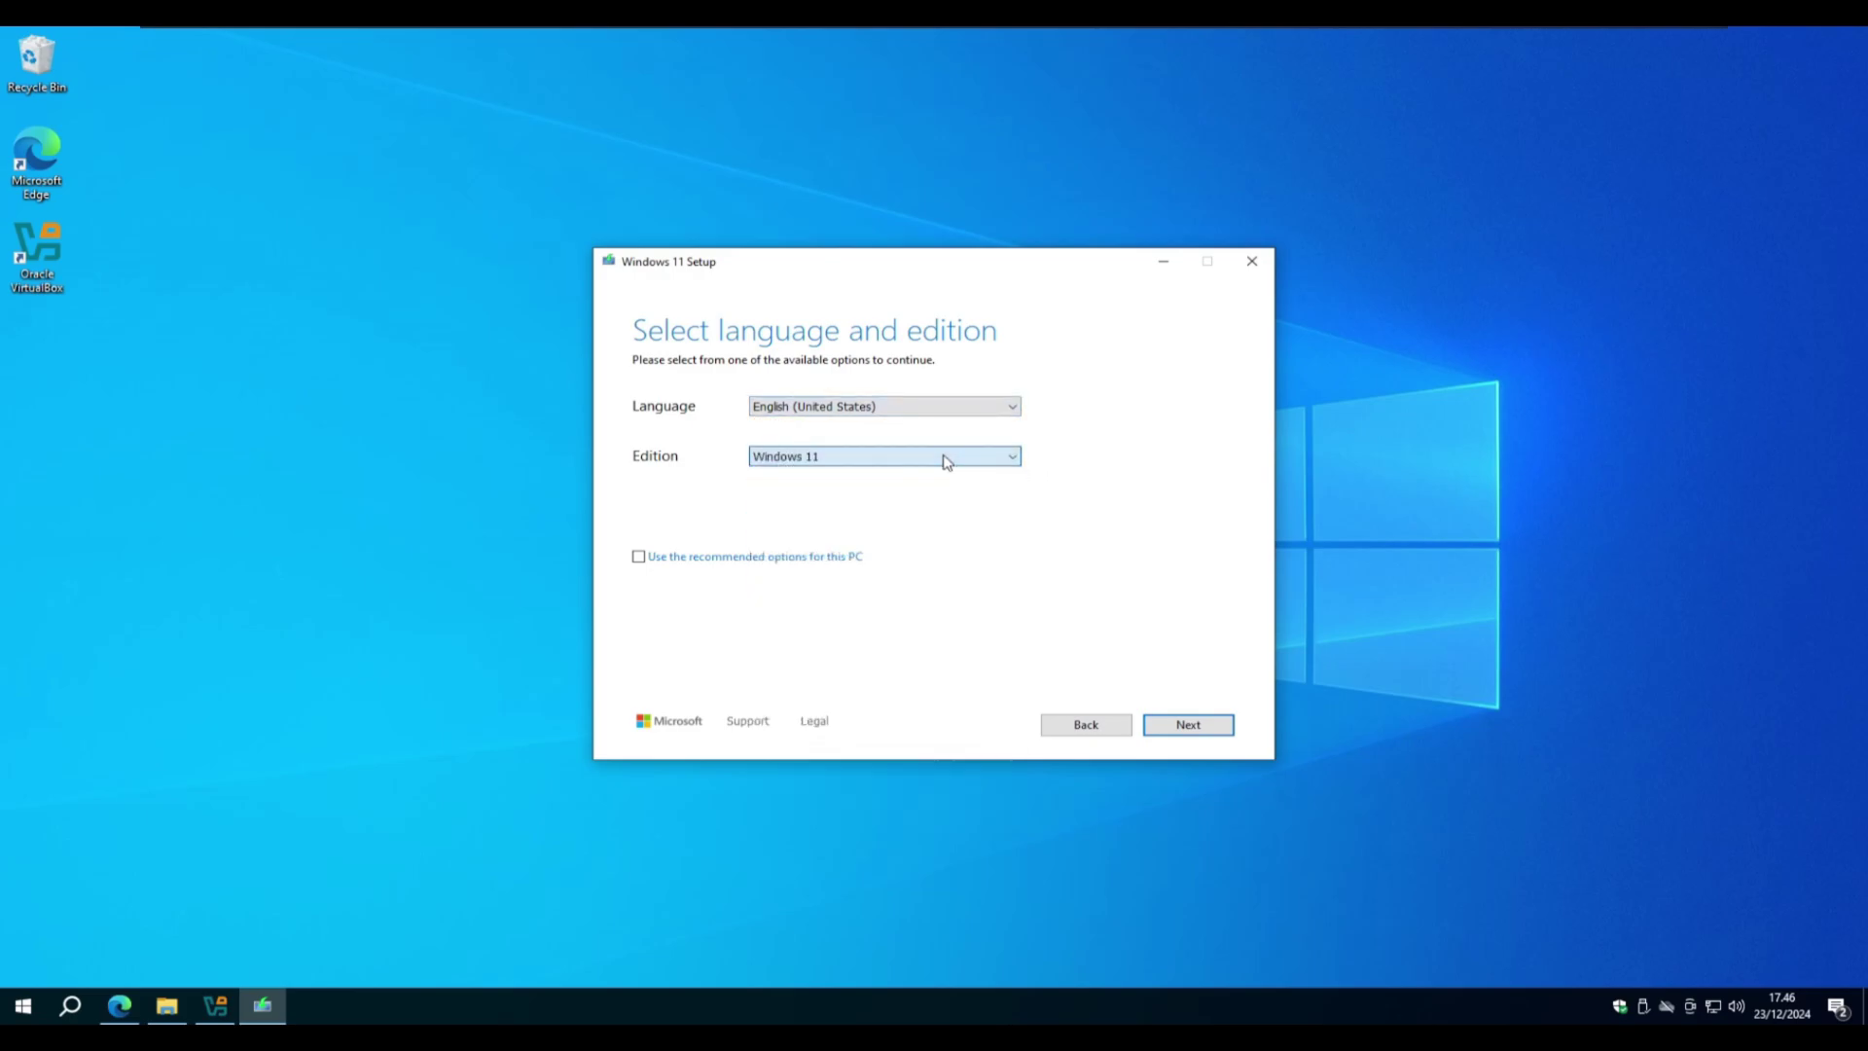
pyautogui.click(642, 559)
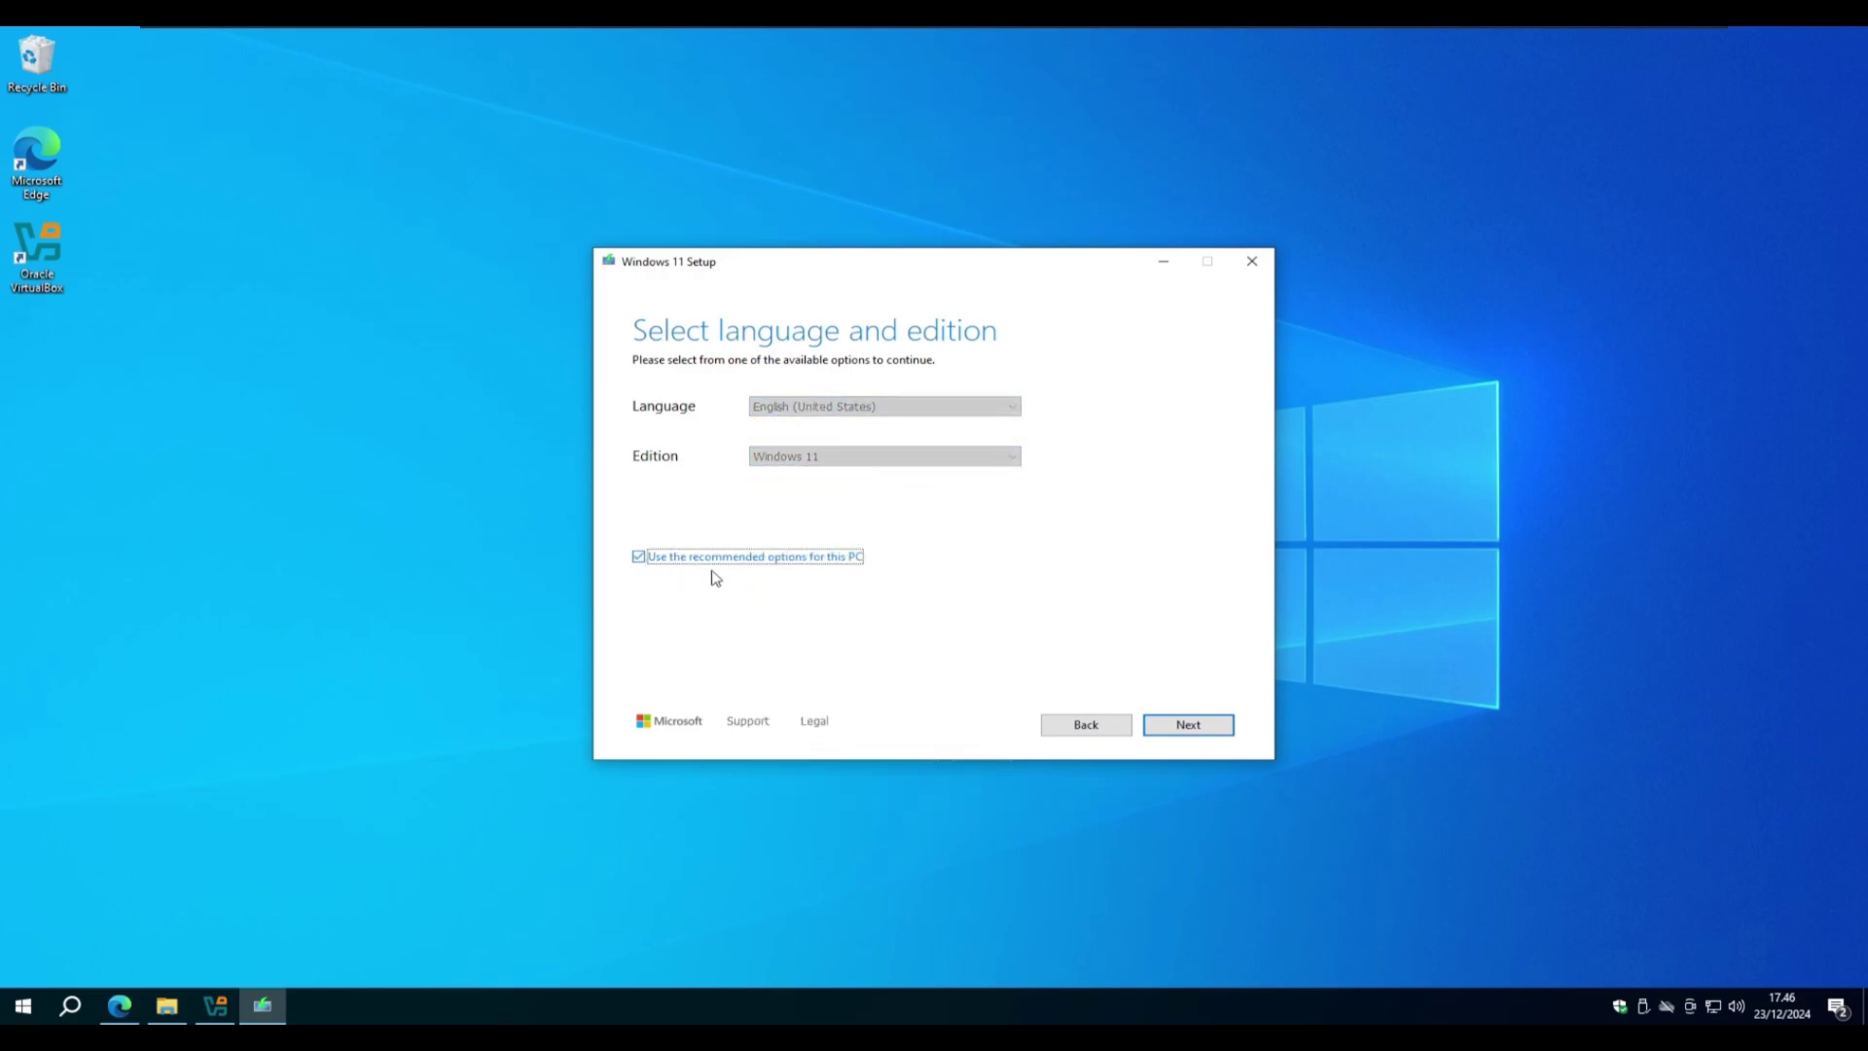
# - Choose ISO file as the Windows 11 installation media type
pyautogui.click(1170, 734)
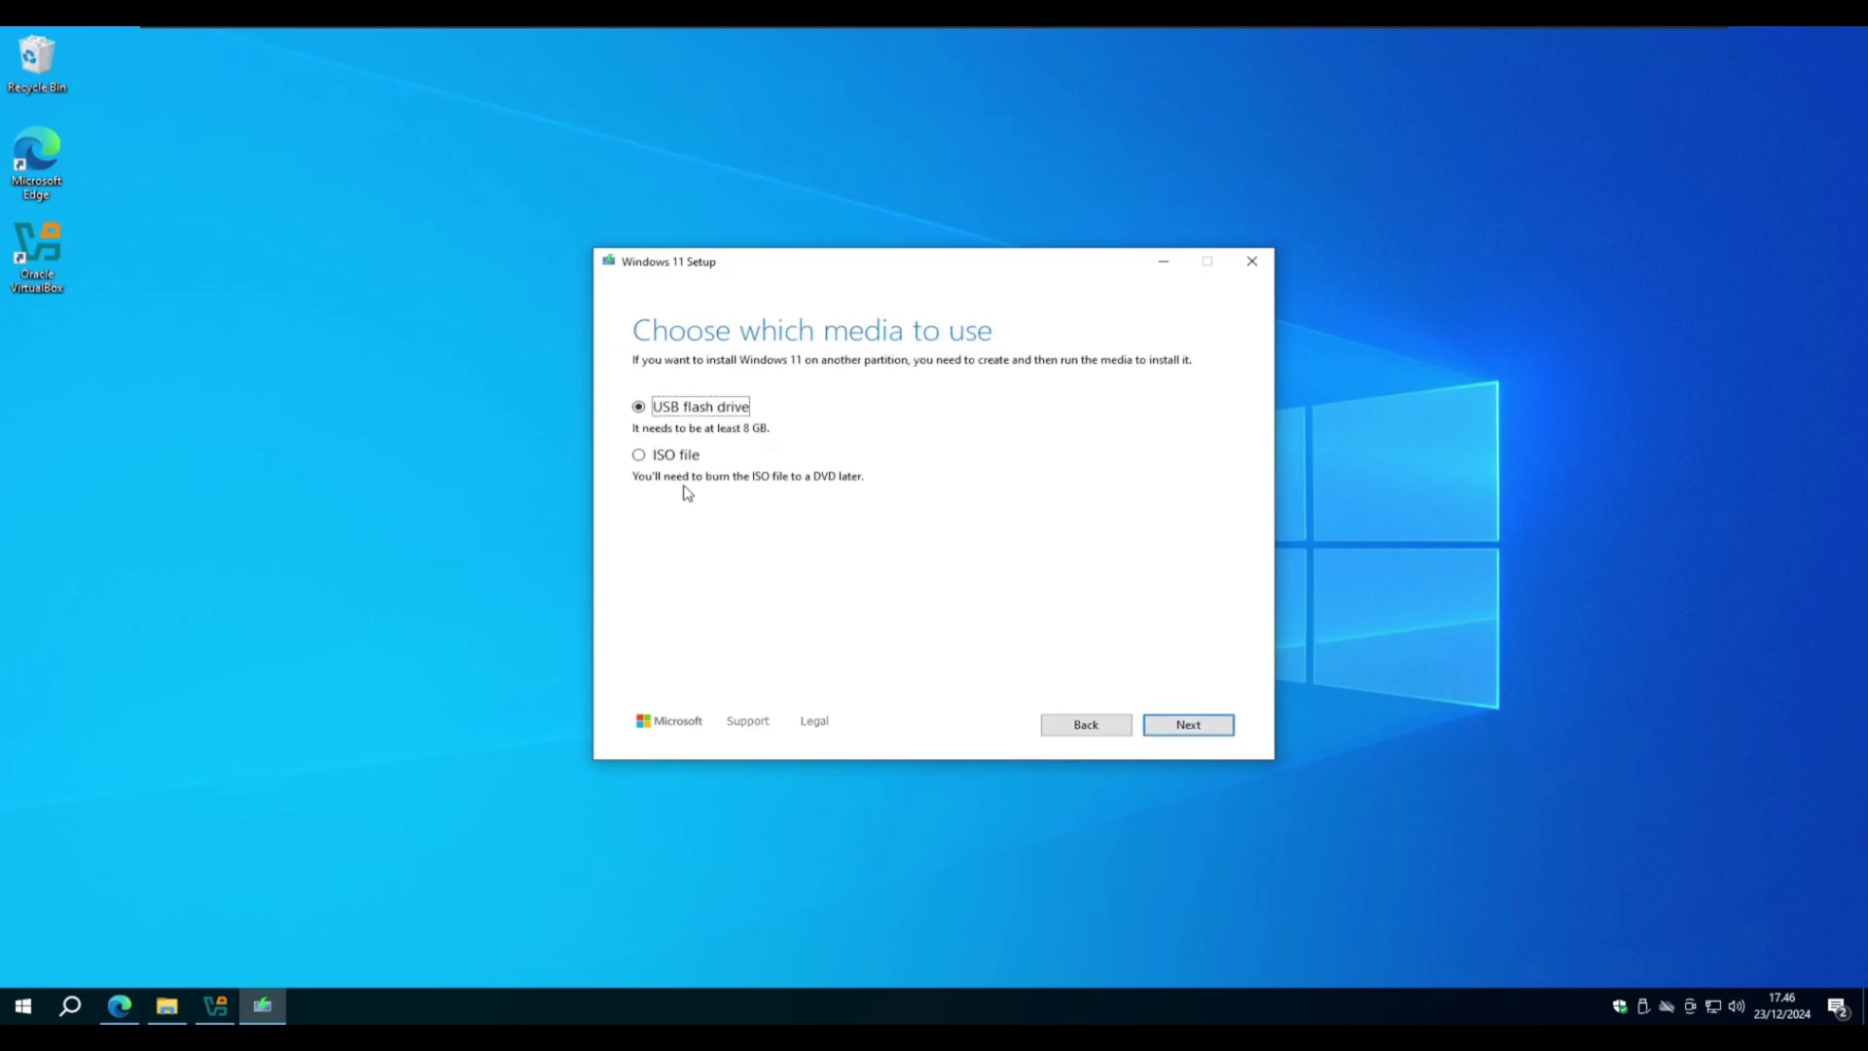
pyautogui.click(642, 458)
pyautogui.click(1184, 727)
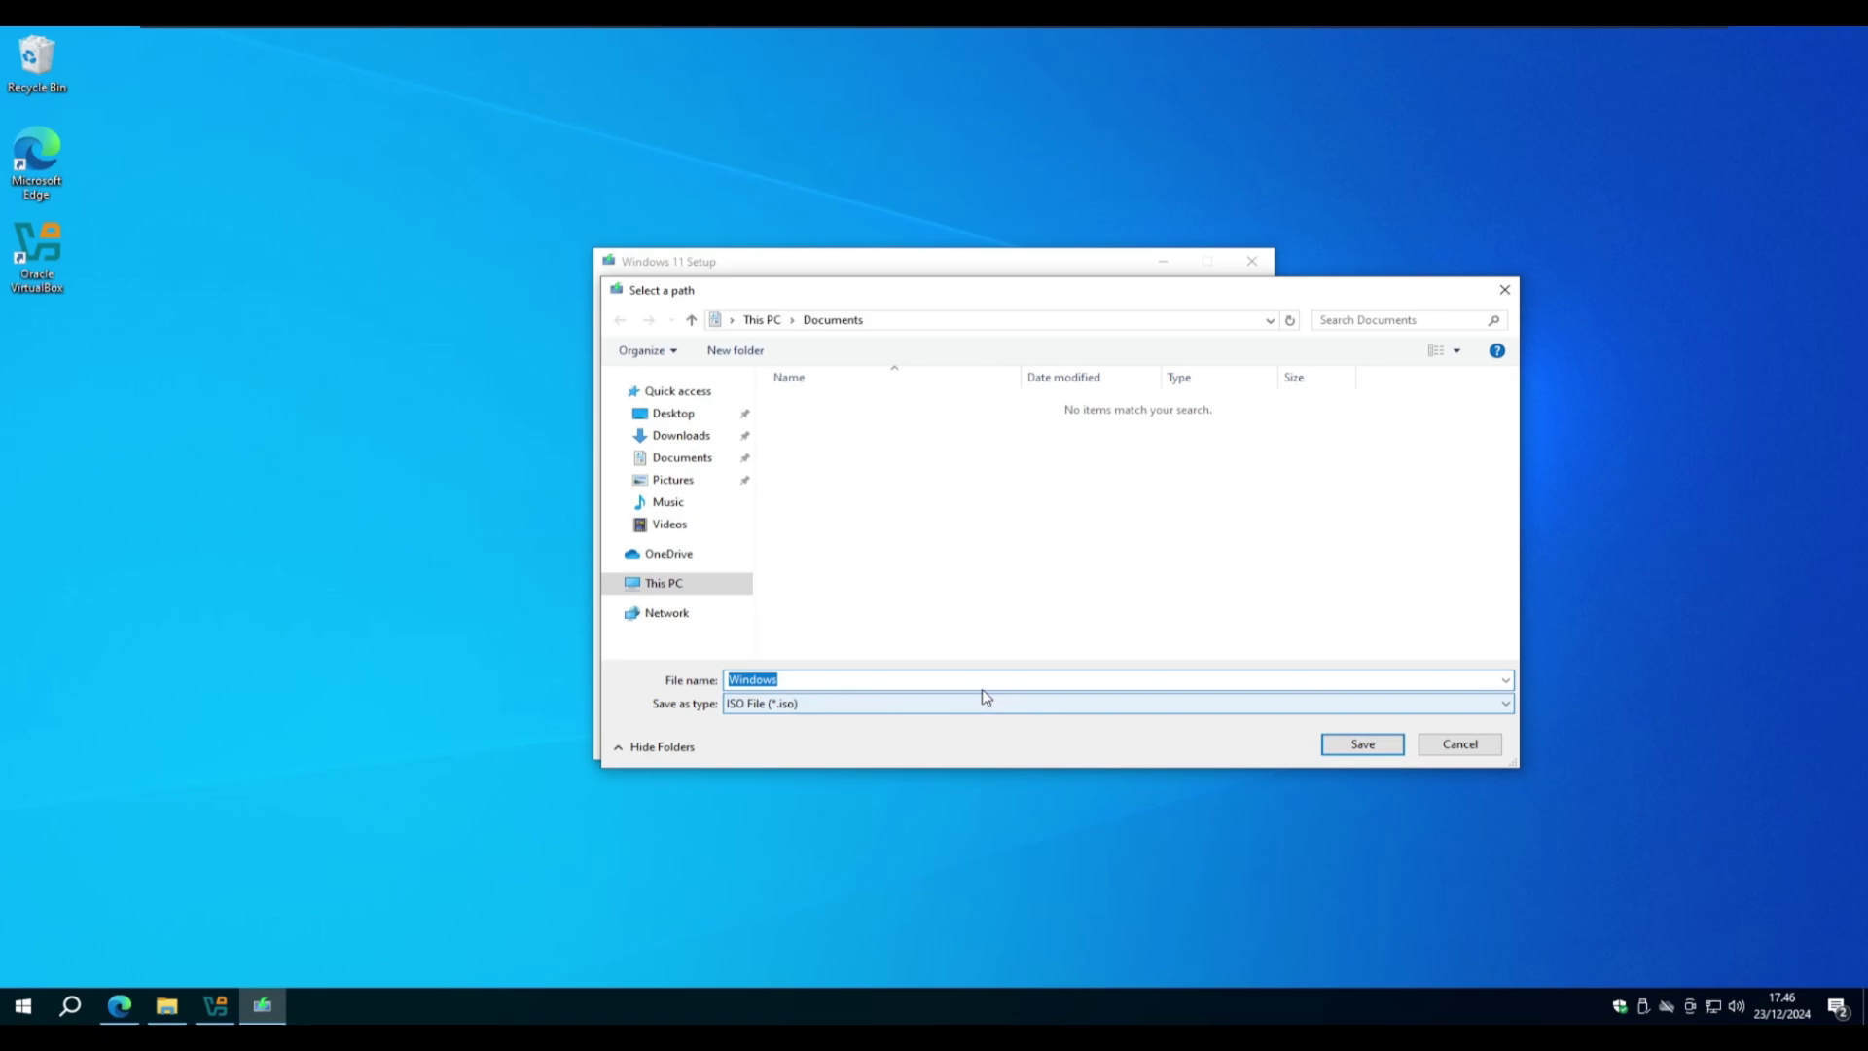
# - Save the ISO as Windows11 in Downloads, then finish once it is created
pyautogui.click(955, 681)
pyautogui.write('11')
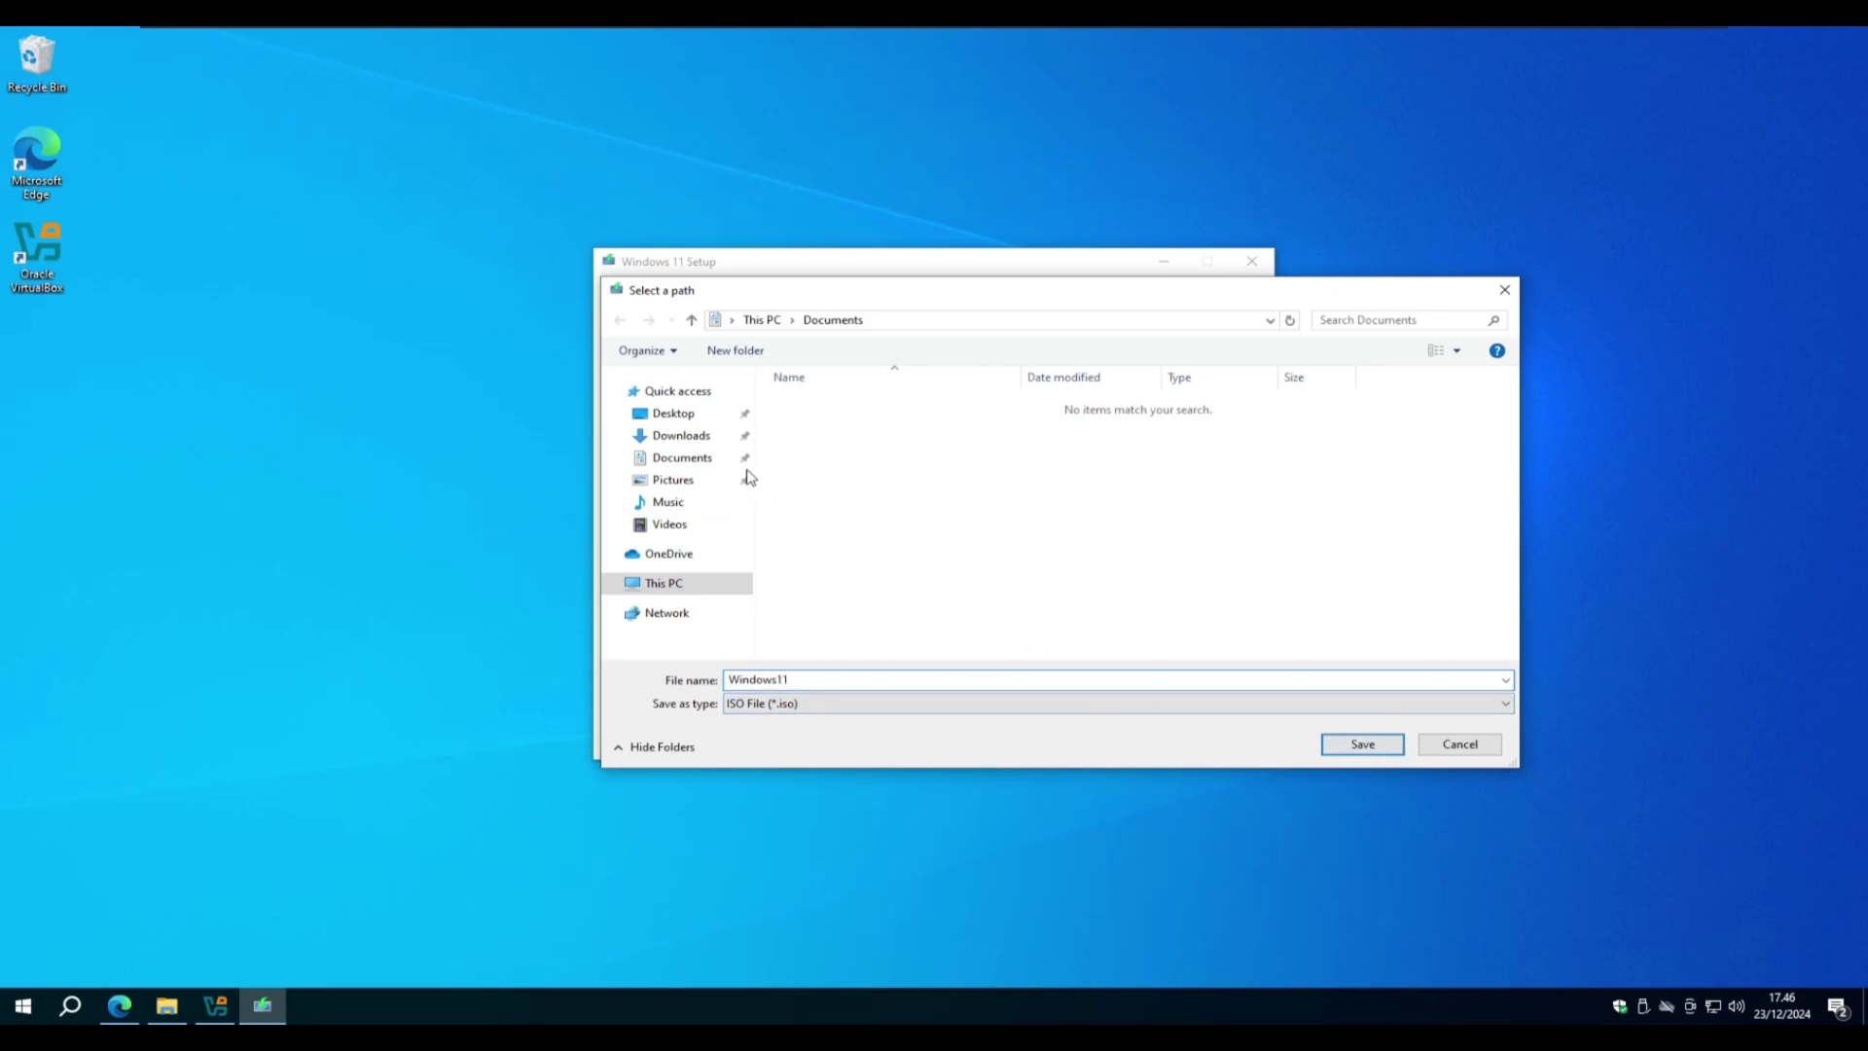
pyautogui.click(682, 439)
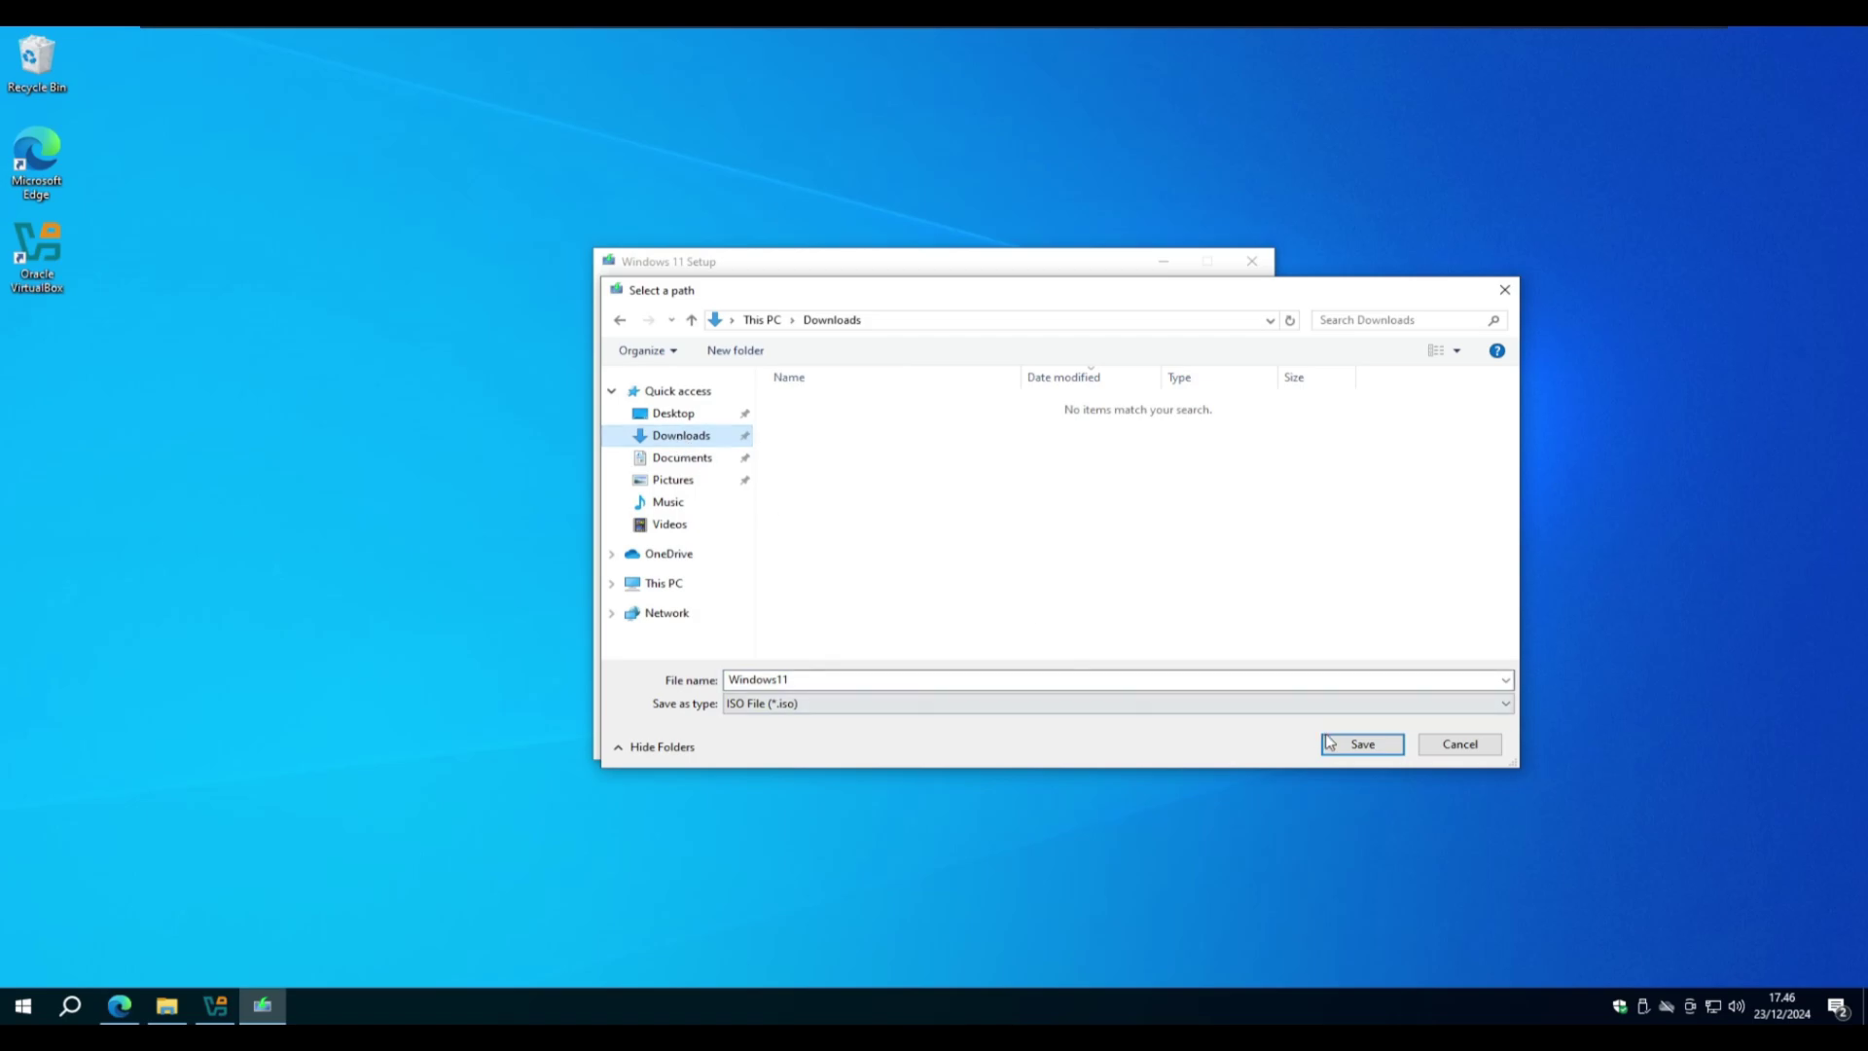
pyautogui.click(1362, 745)
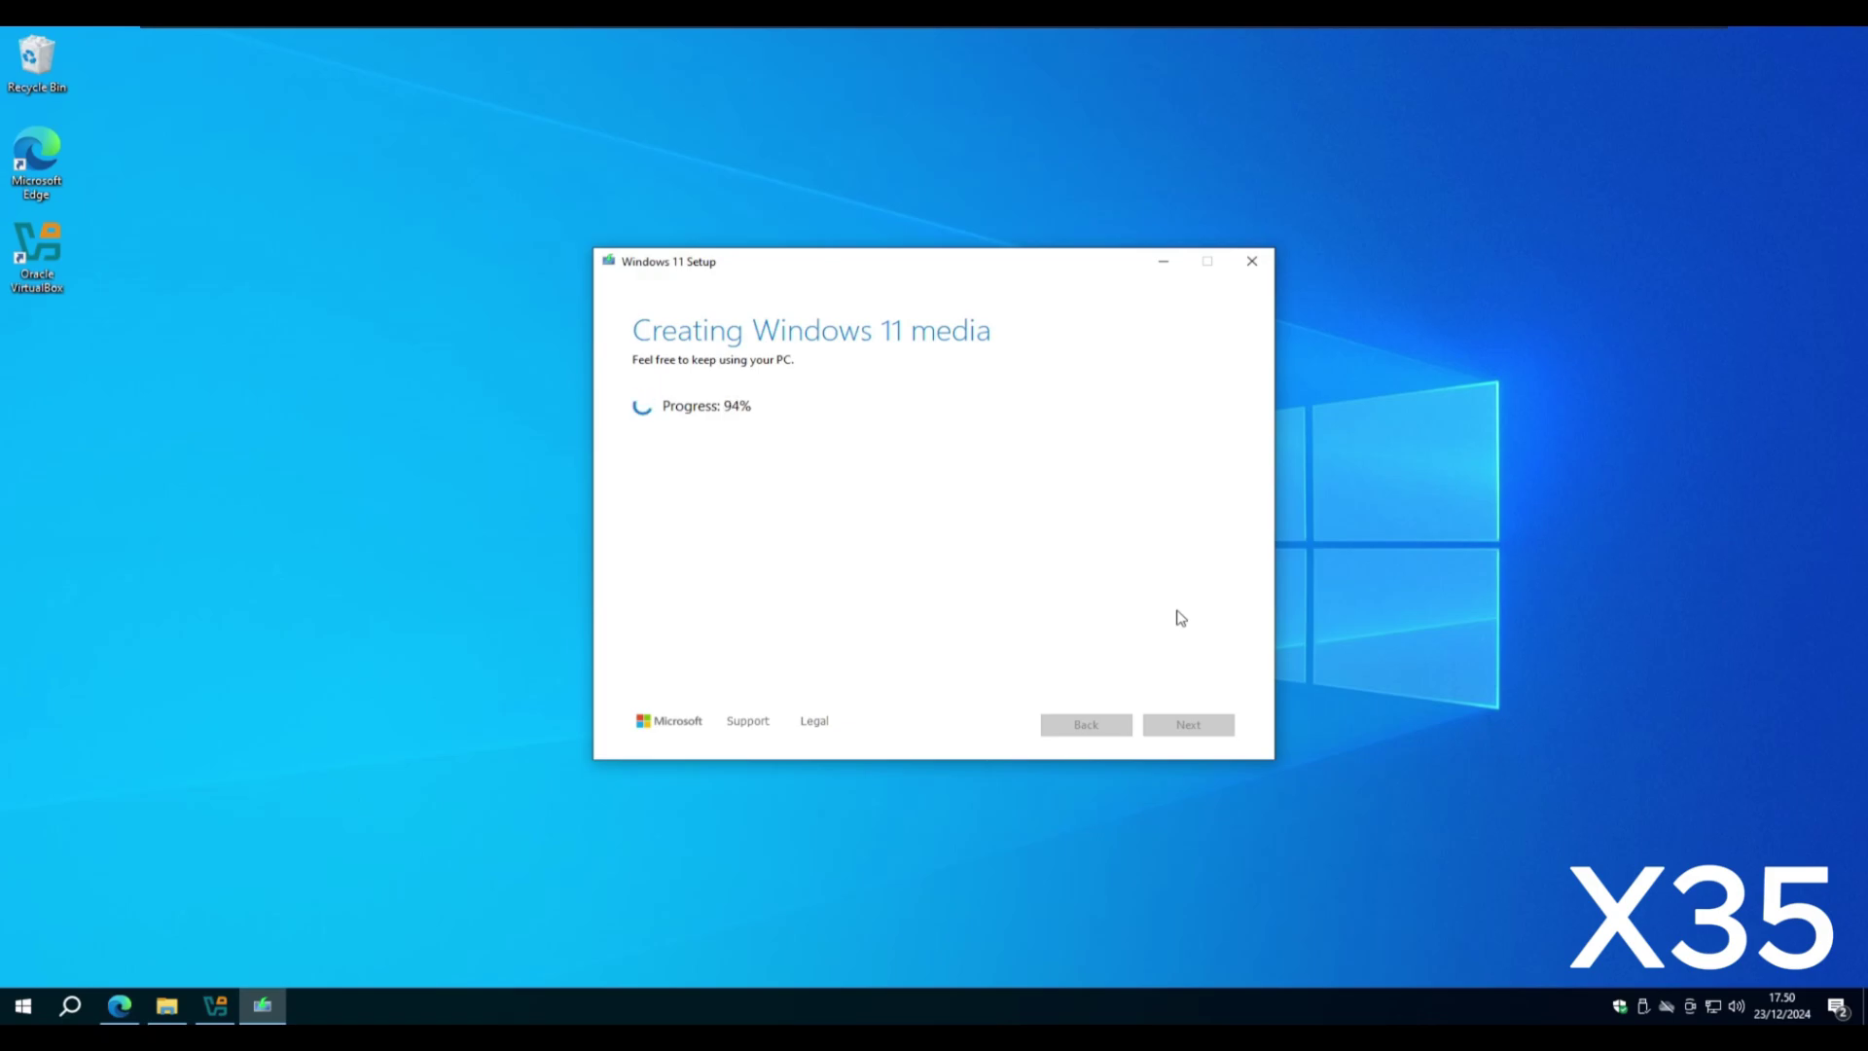
pyautogui.click(1191, 727)
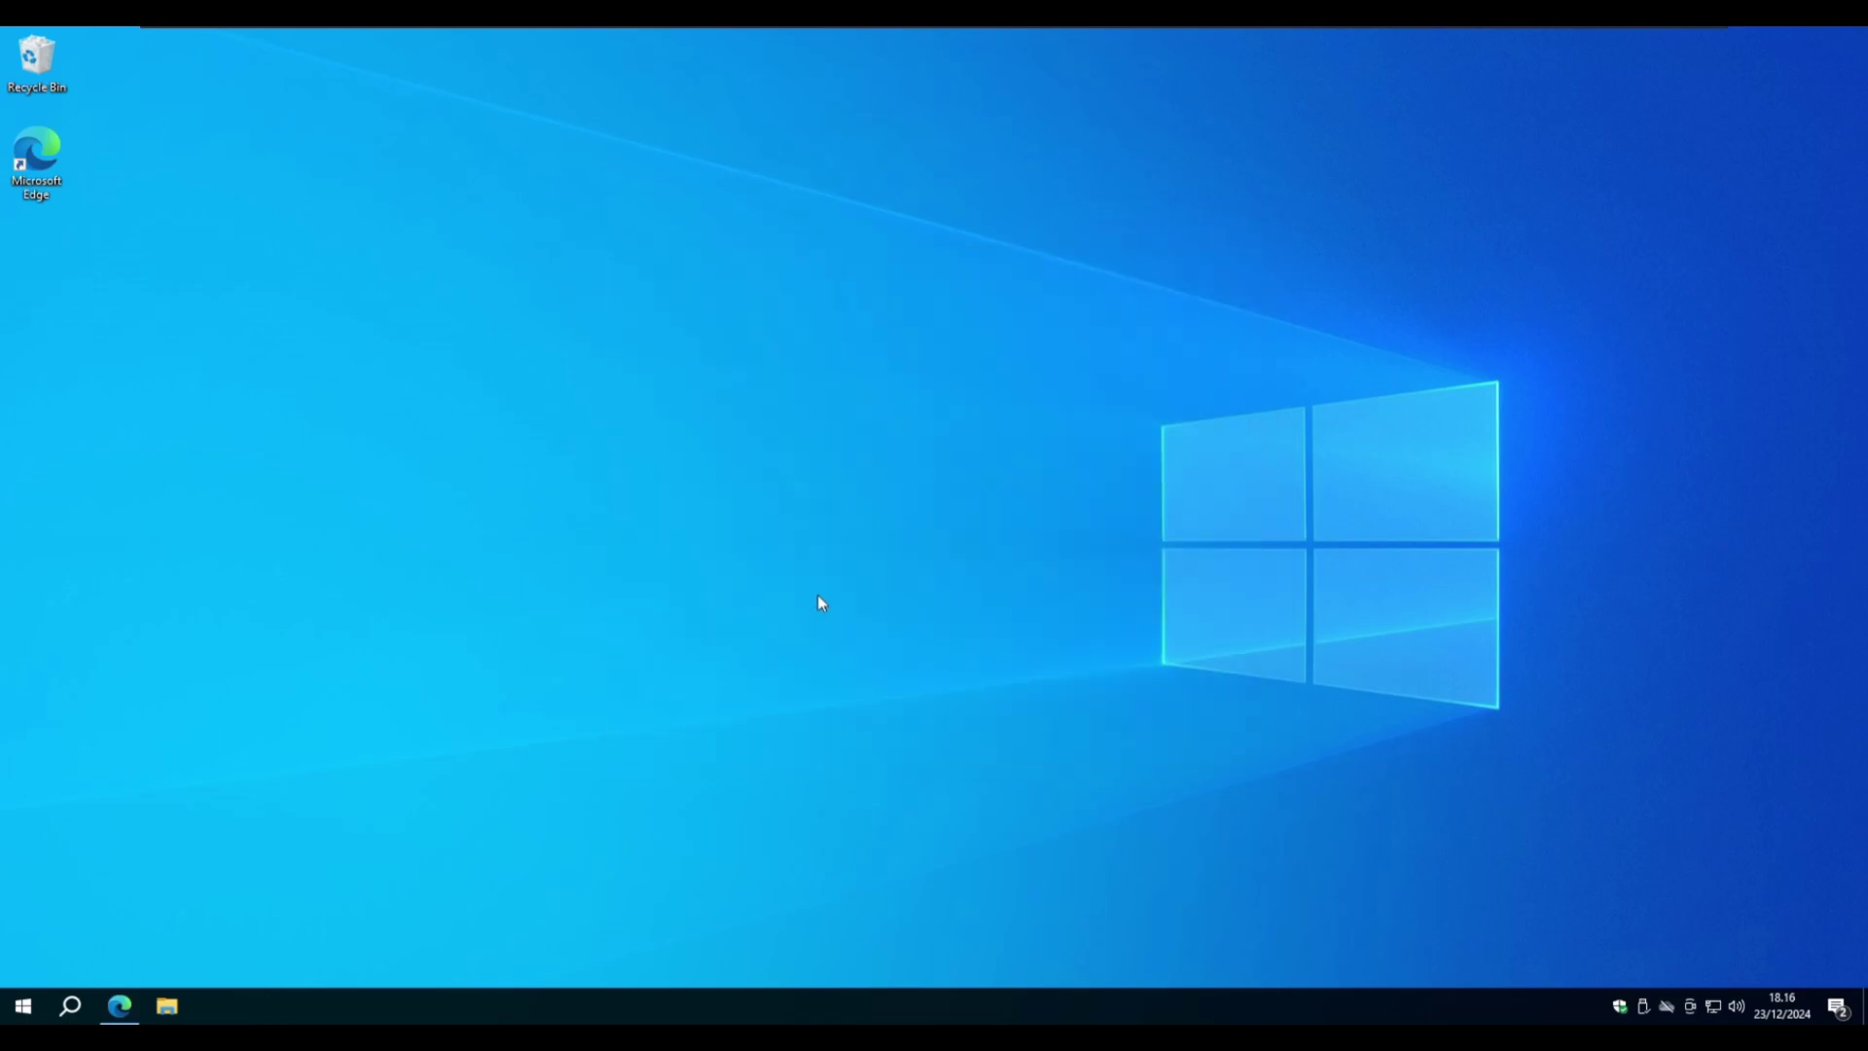
# - Search for Rufus, open rufus.ie and download rufus-4.6.exe
pyautogui.click(120, 1011)
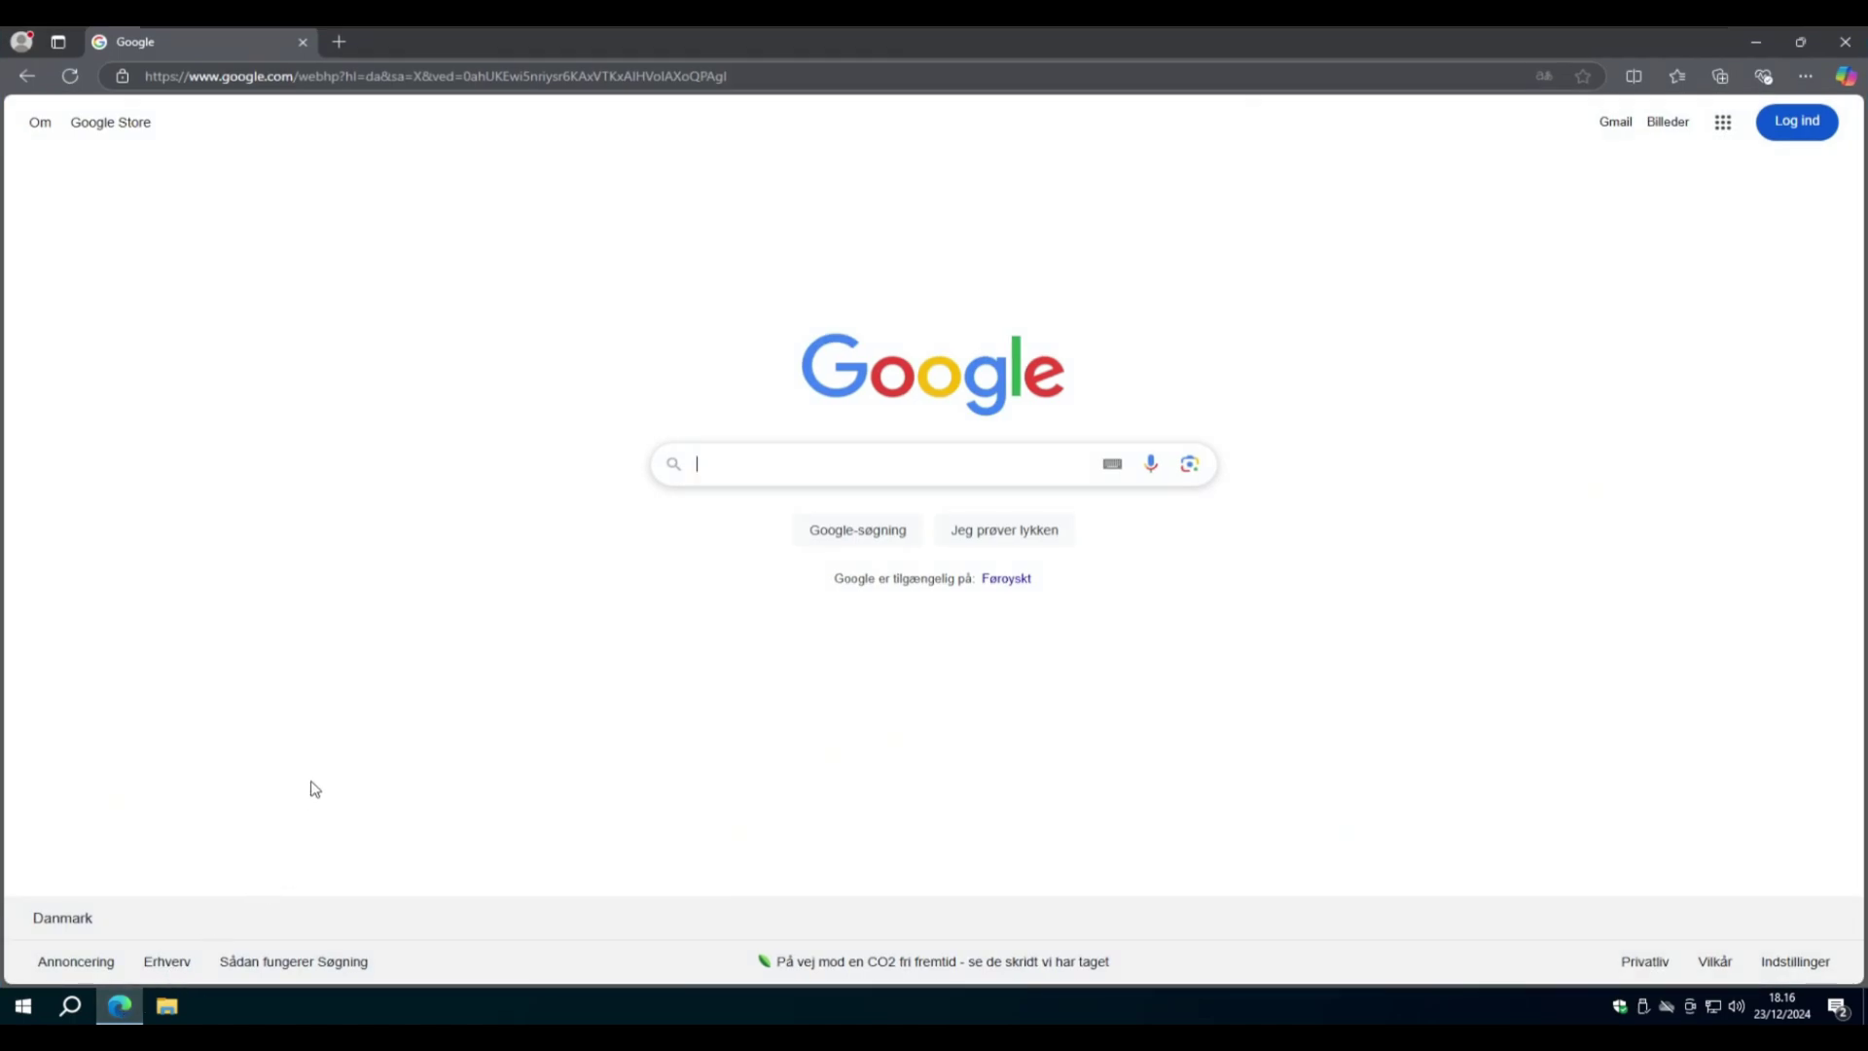
pyautogui.write('rufus')
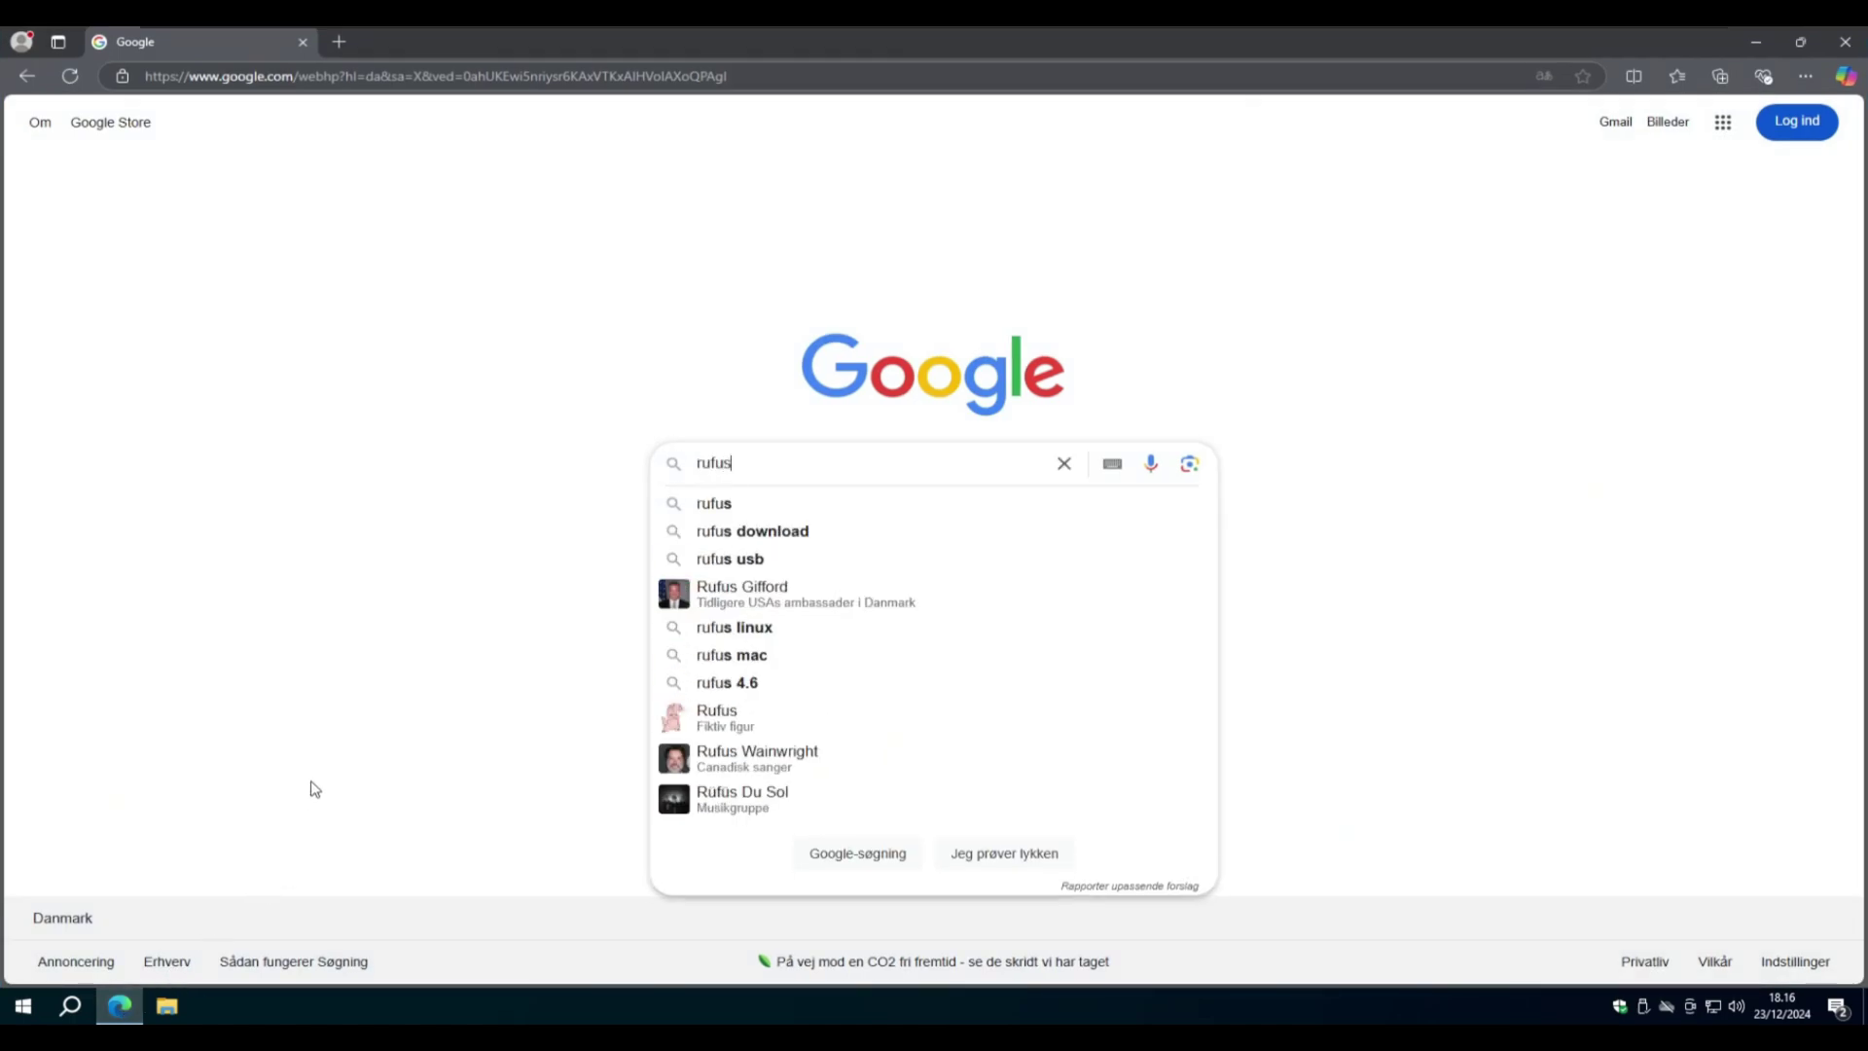
pyautogui.press('Return')
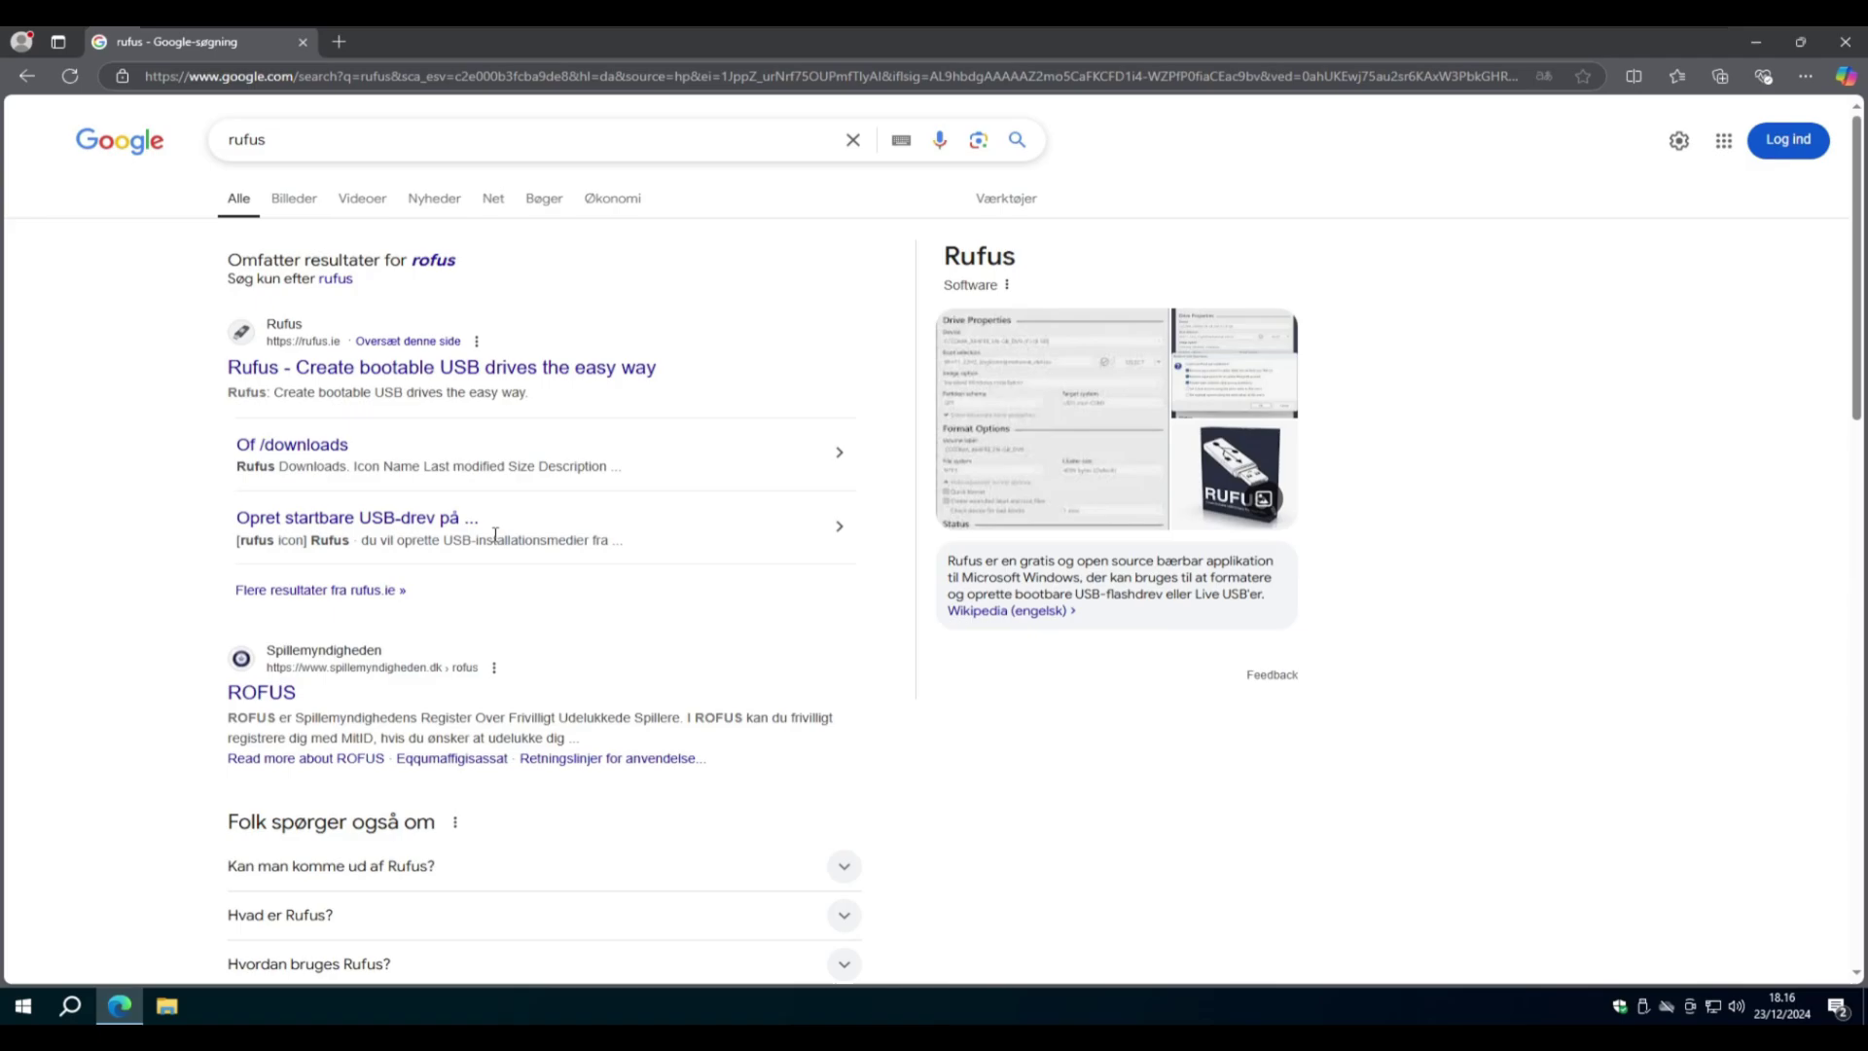
pyautogui.click(523, 379)
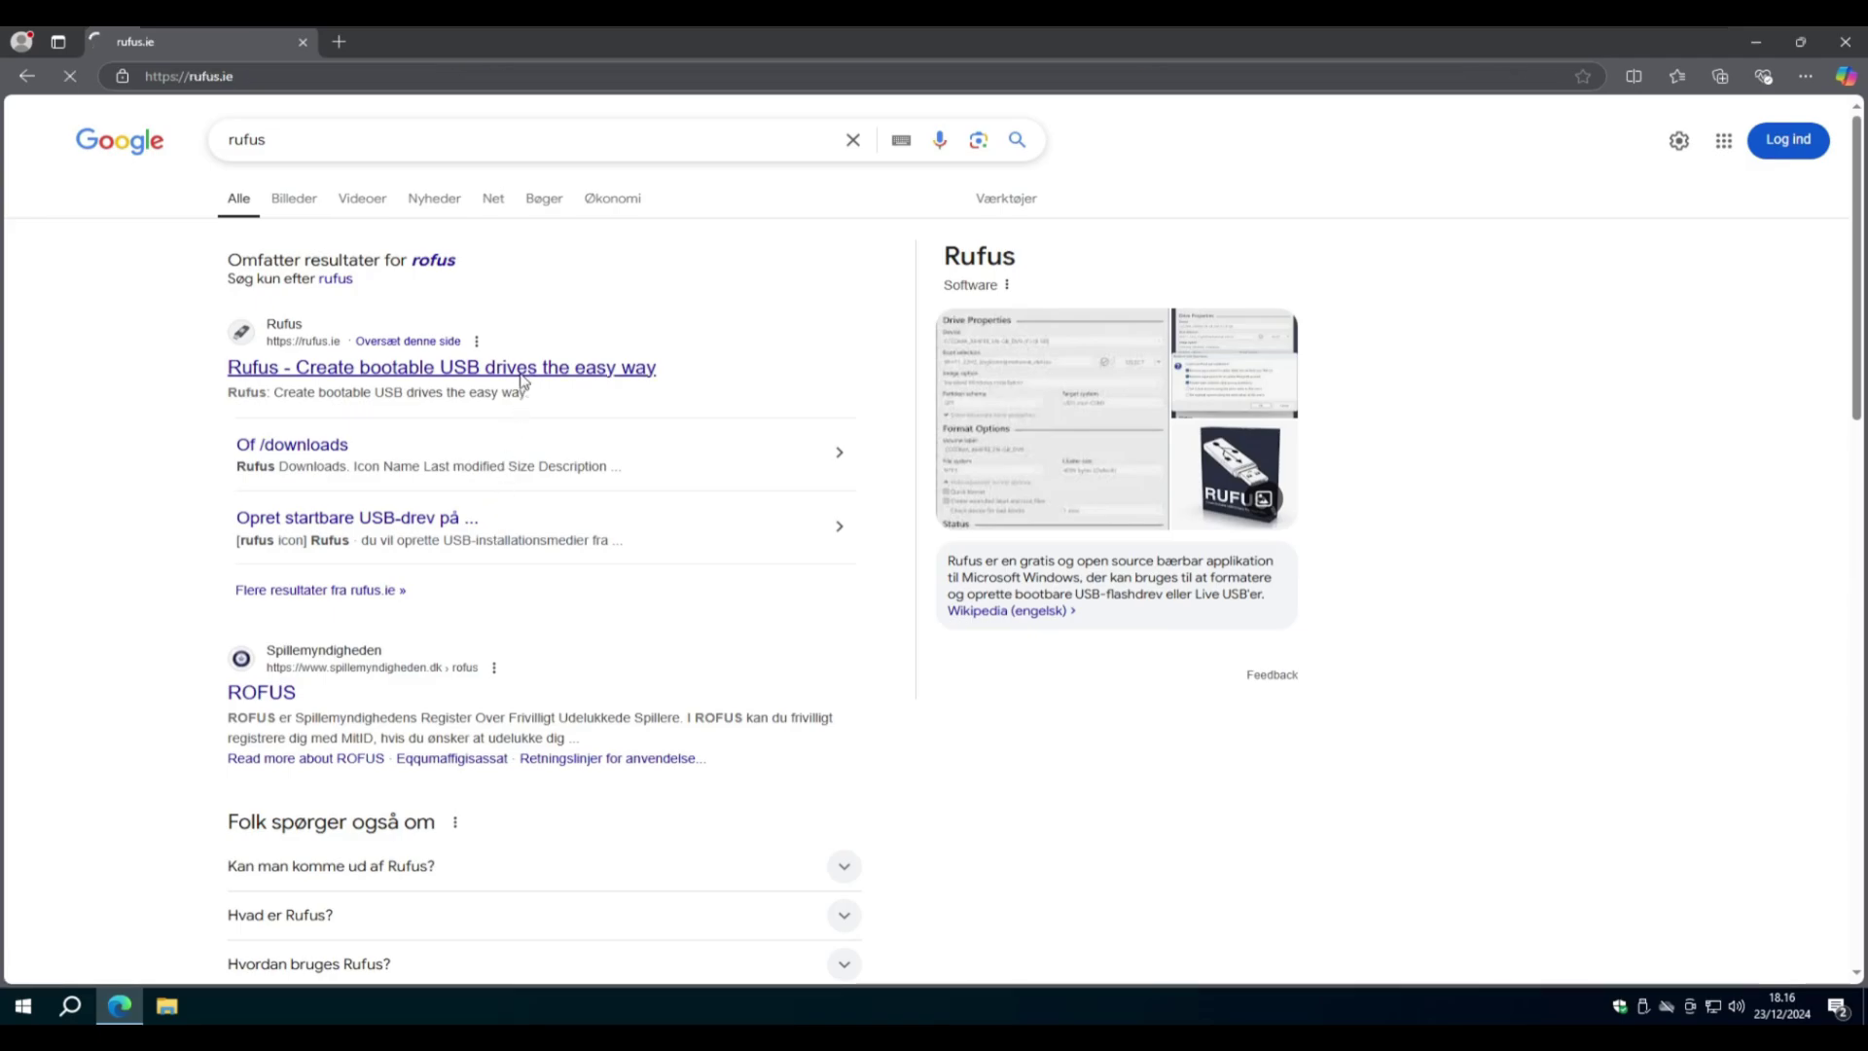
pyautogui.scroll(-8, 742, 625)
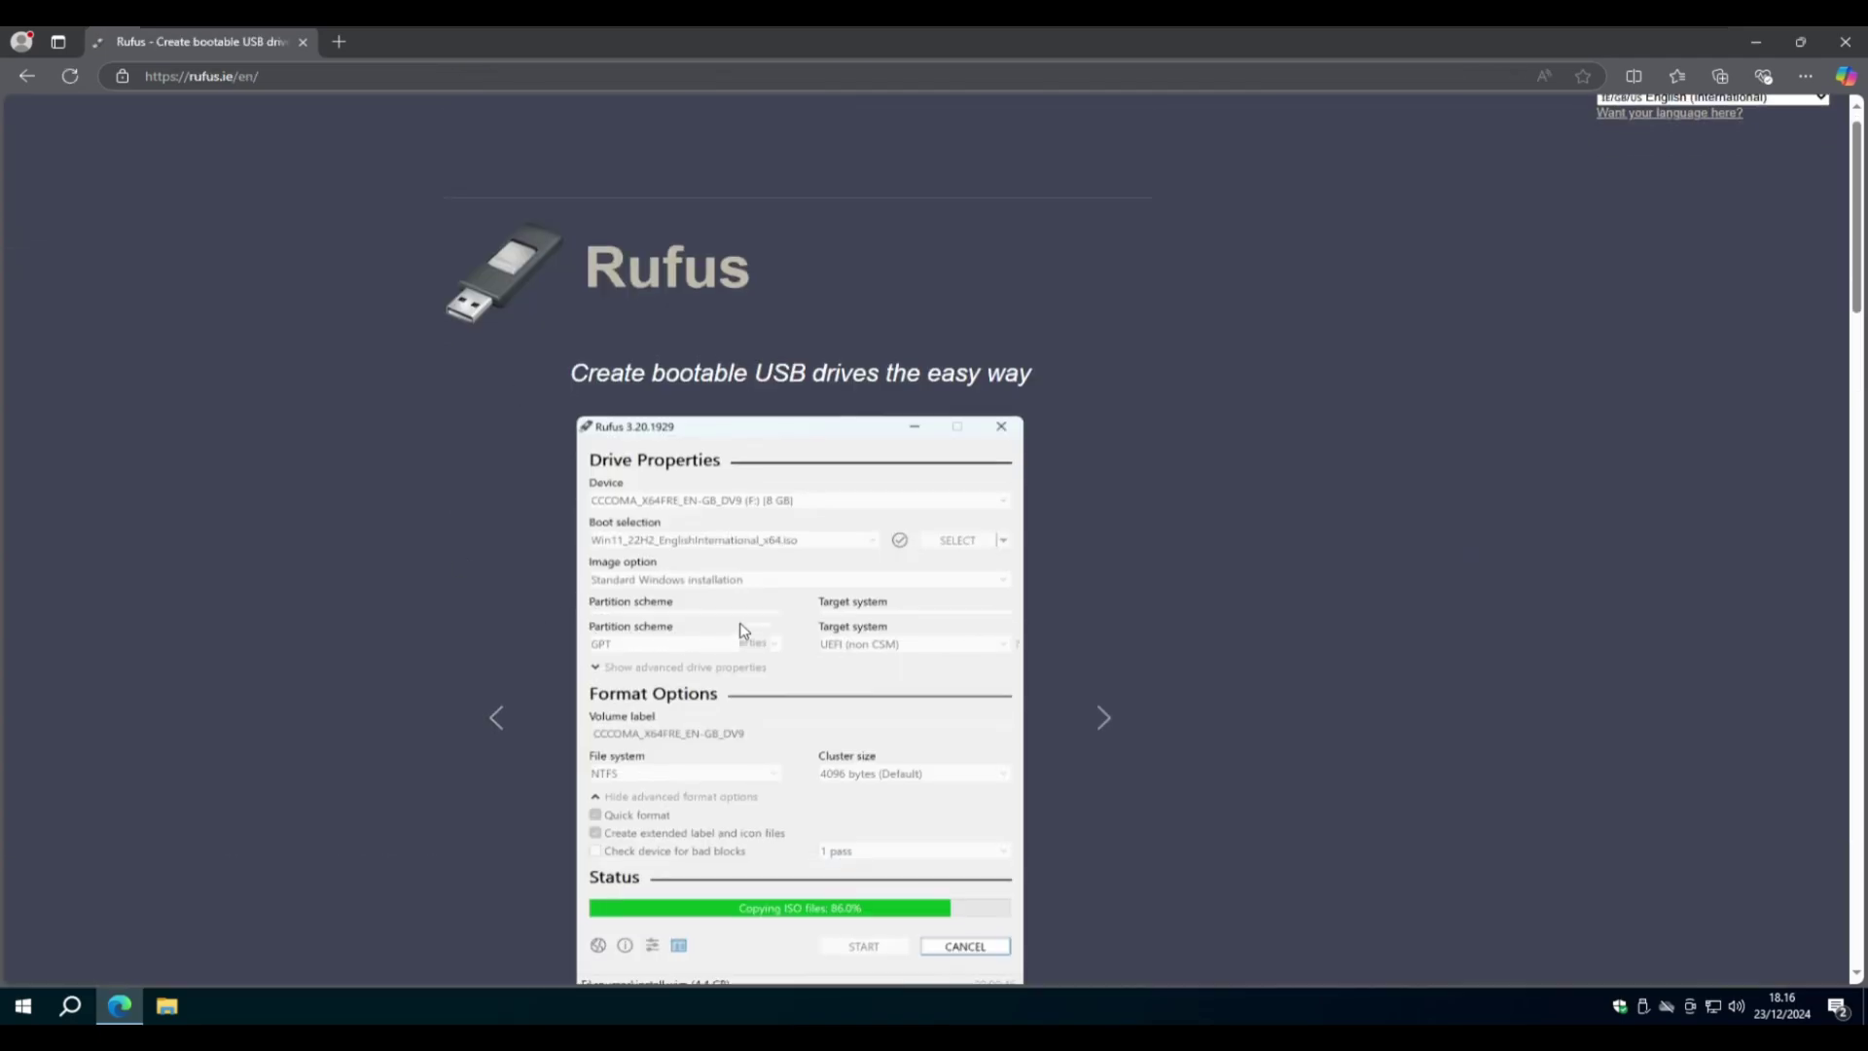
pyautogui.scroll(-1, 1074, 572)
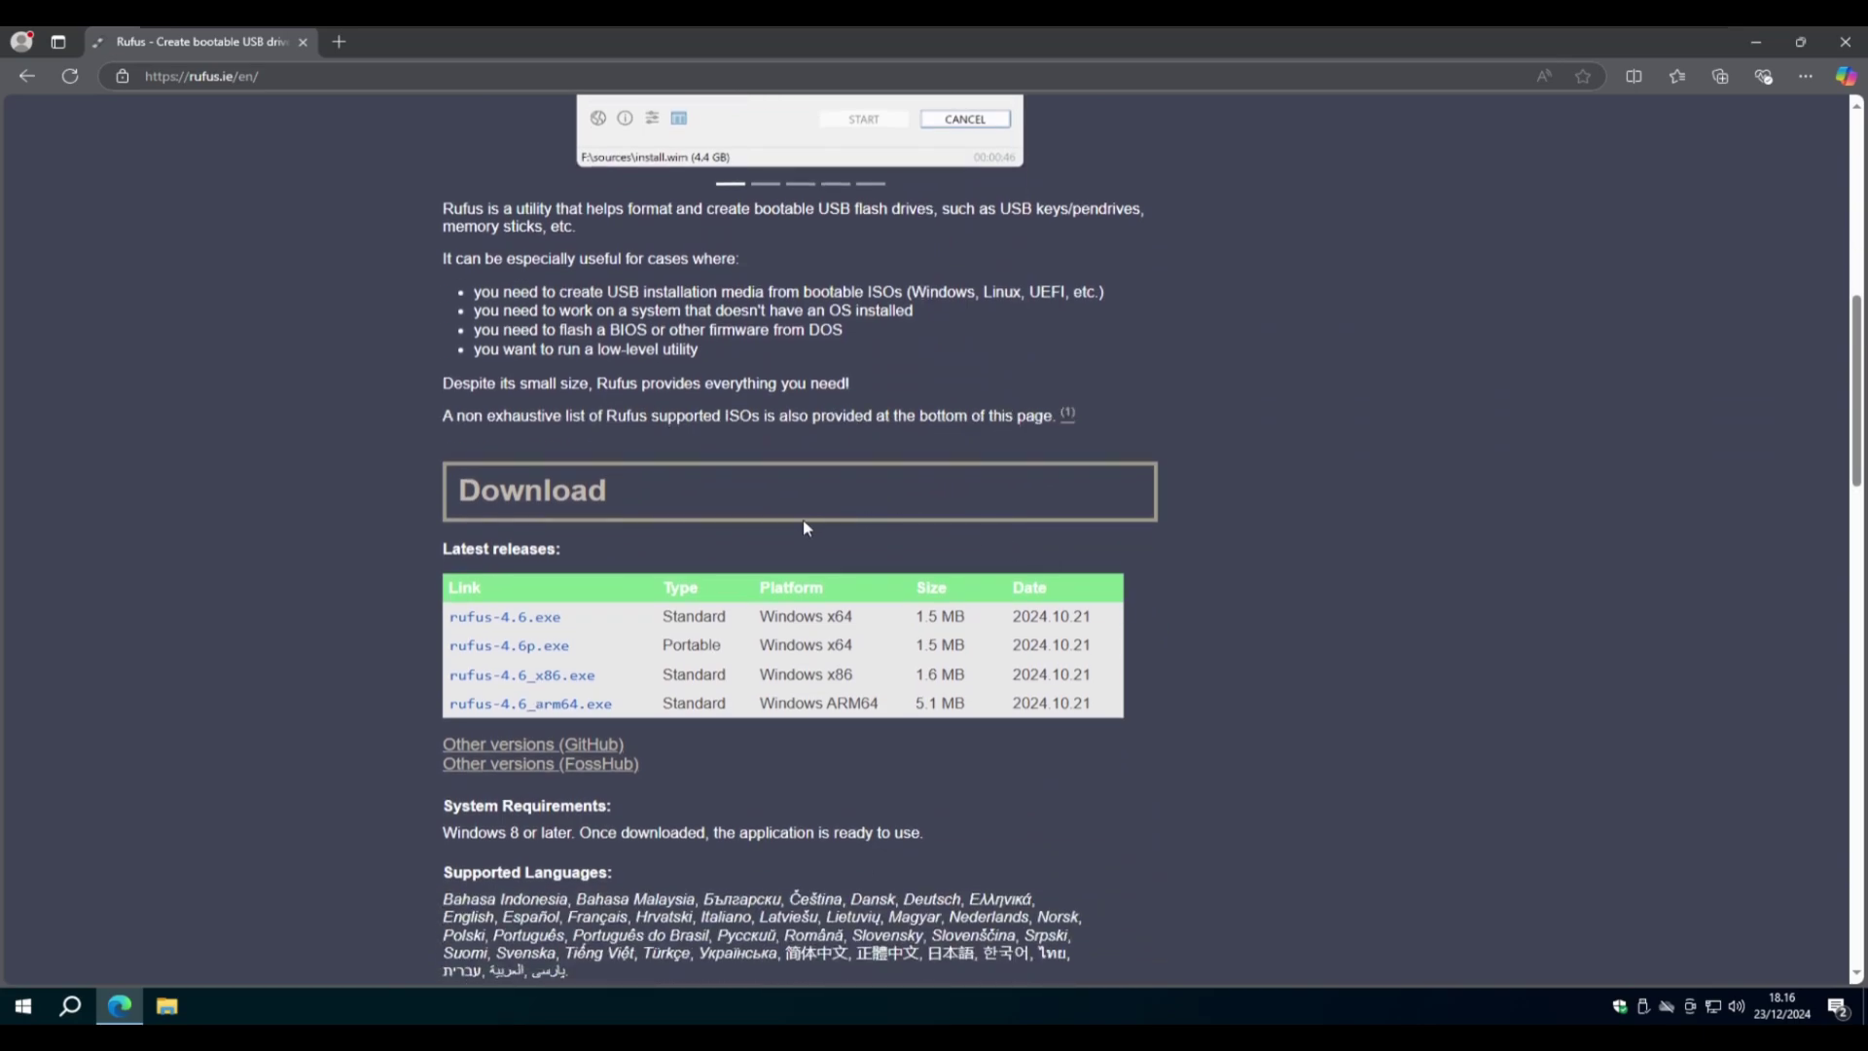
pyautogui.click(515, 618)
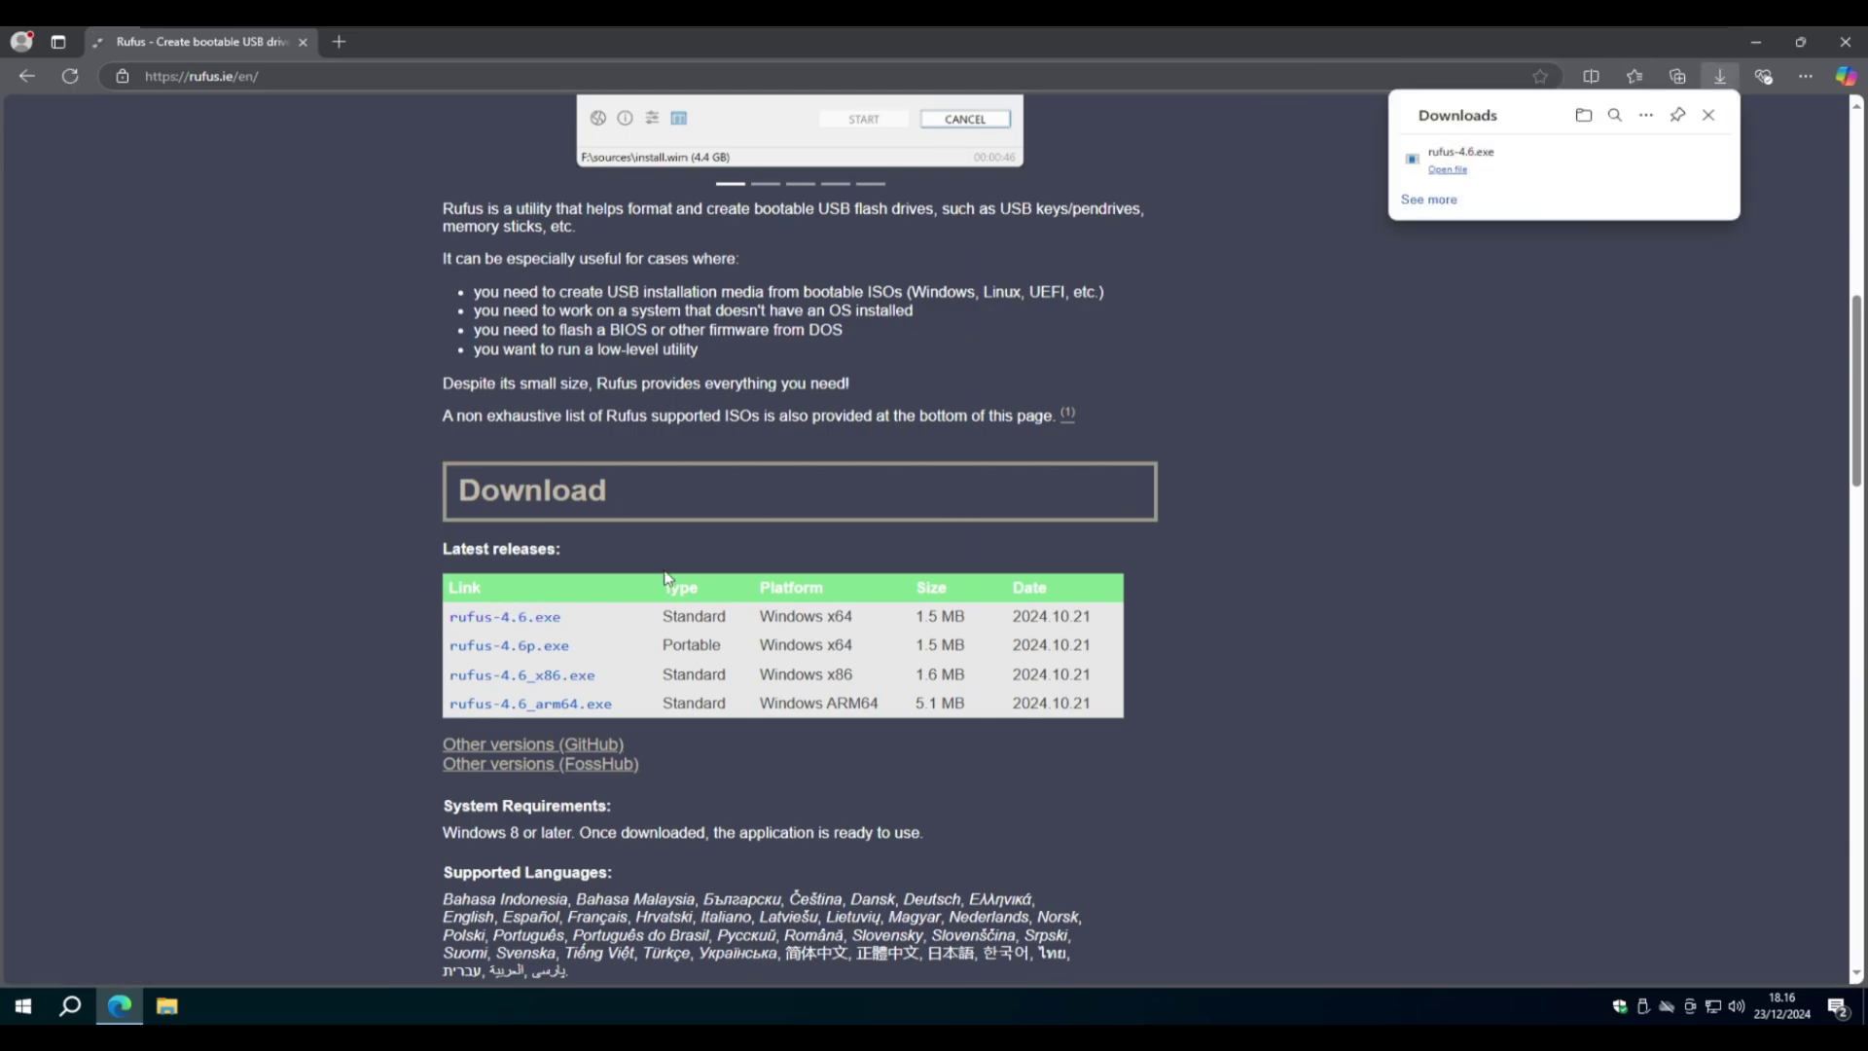
# - Run rufus-4.6 from the Downloads folder with administrator approval
pyautogui.click(1756, 42)
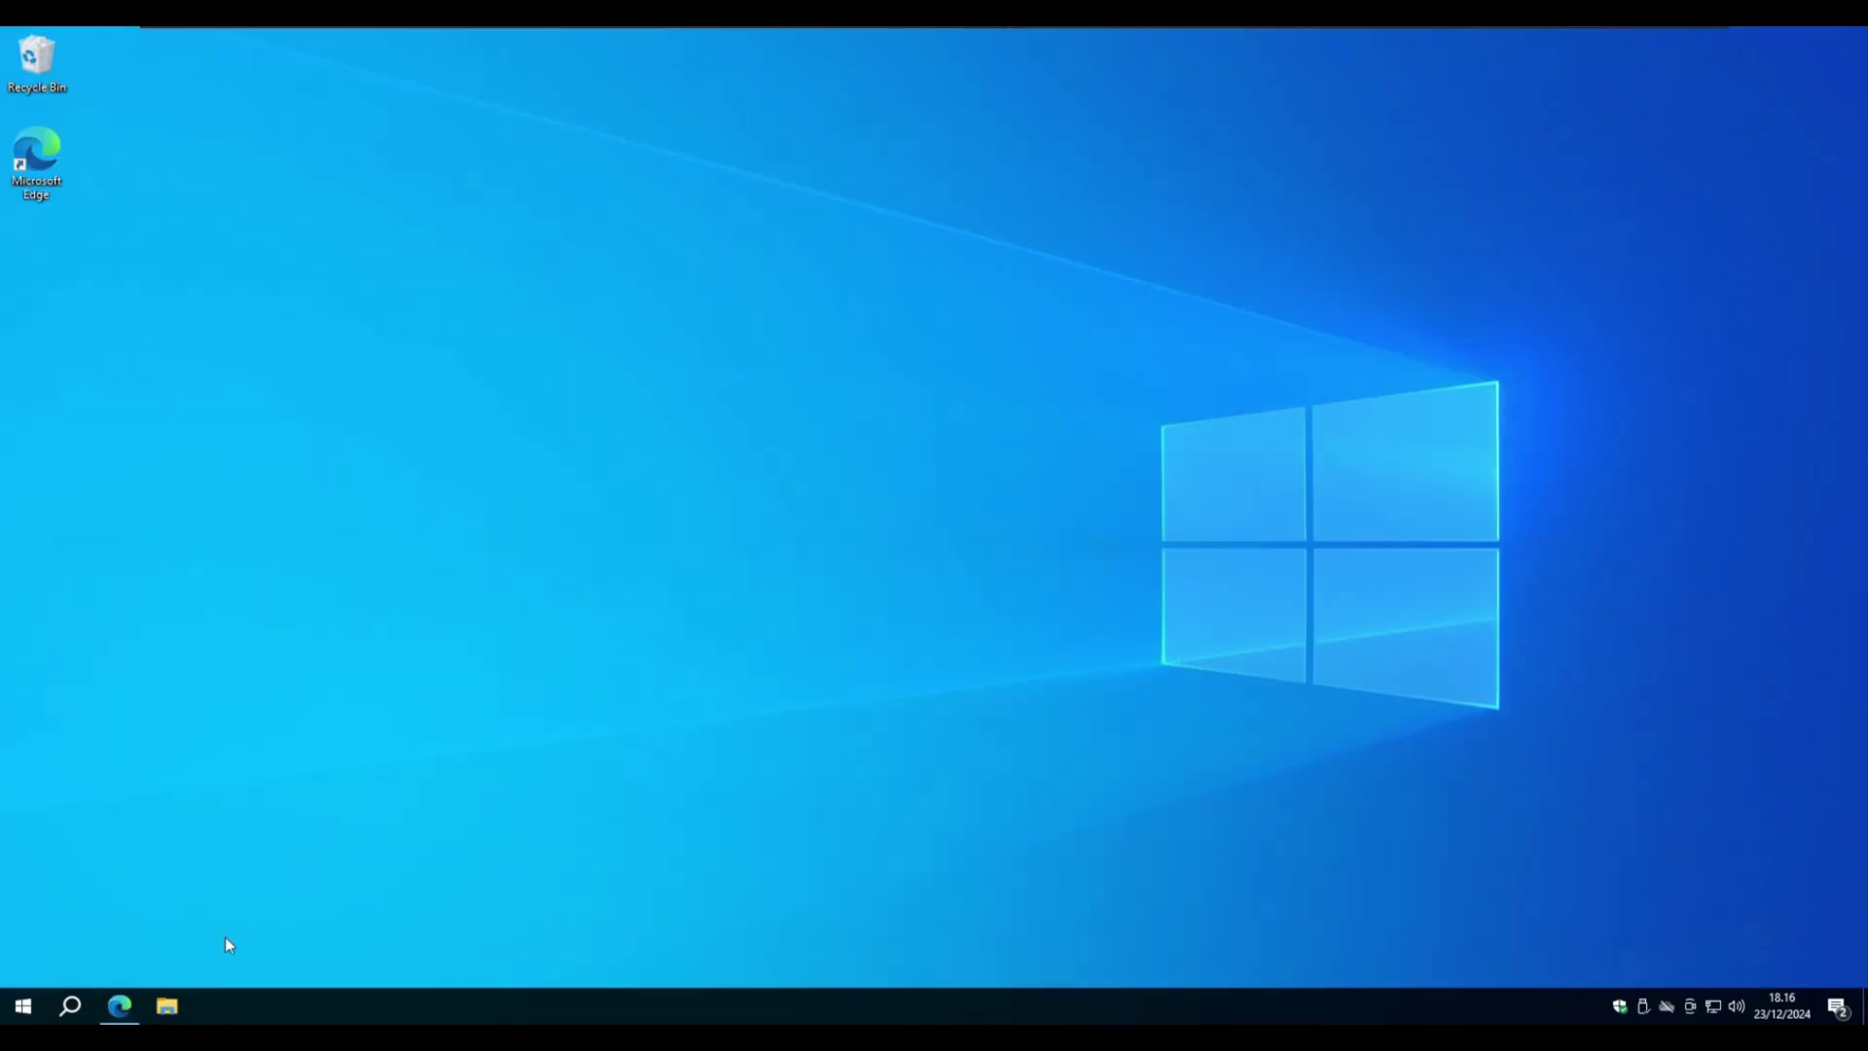
pyautogui.click(167, 1006)
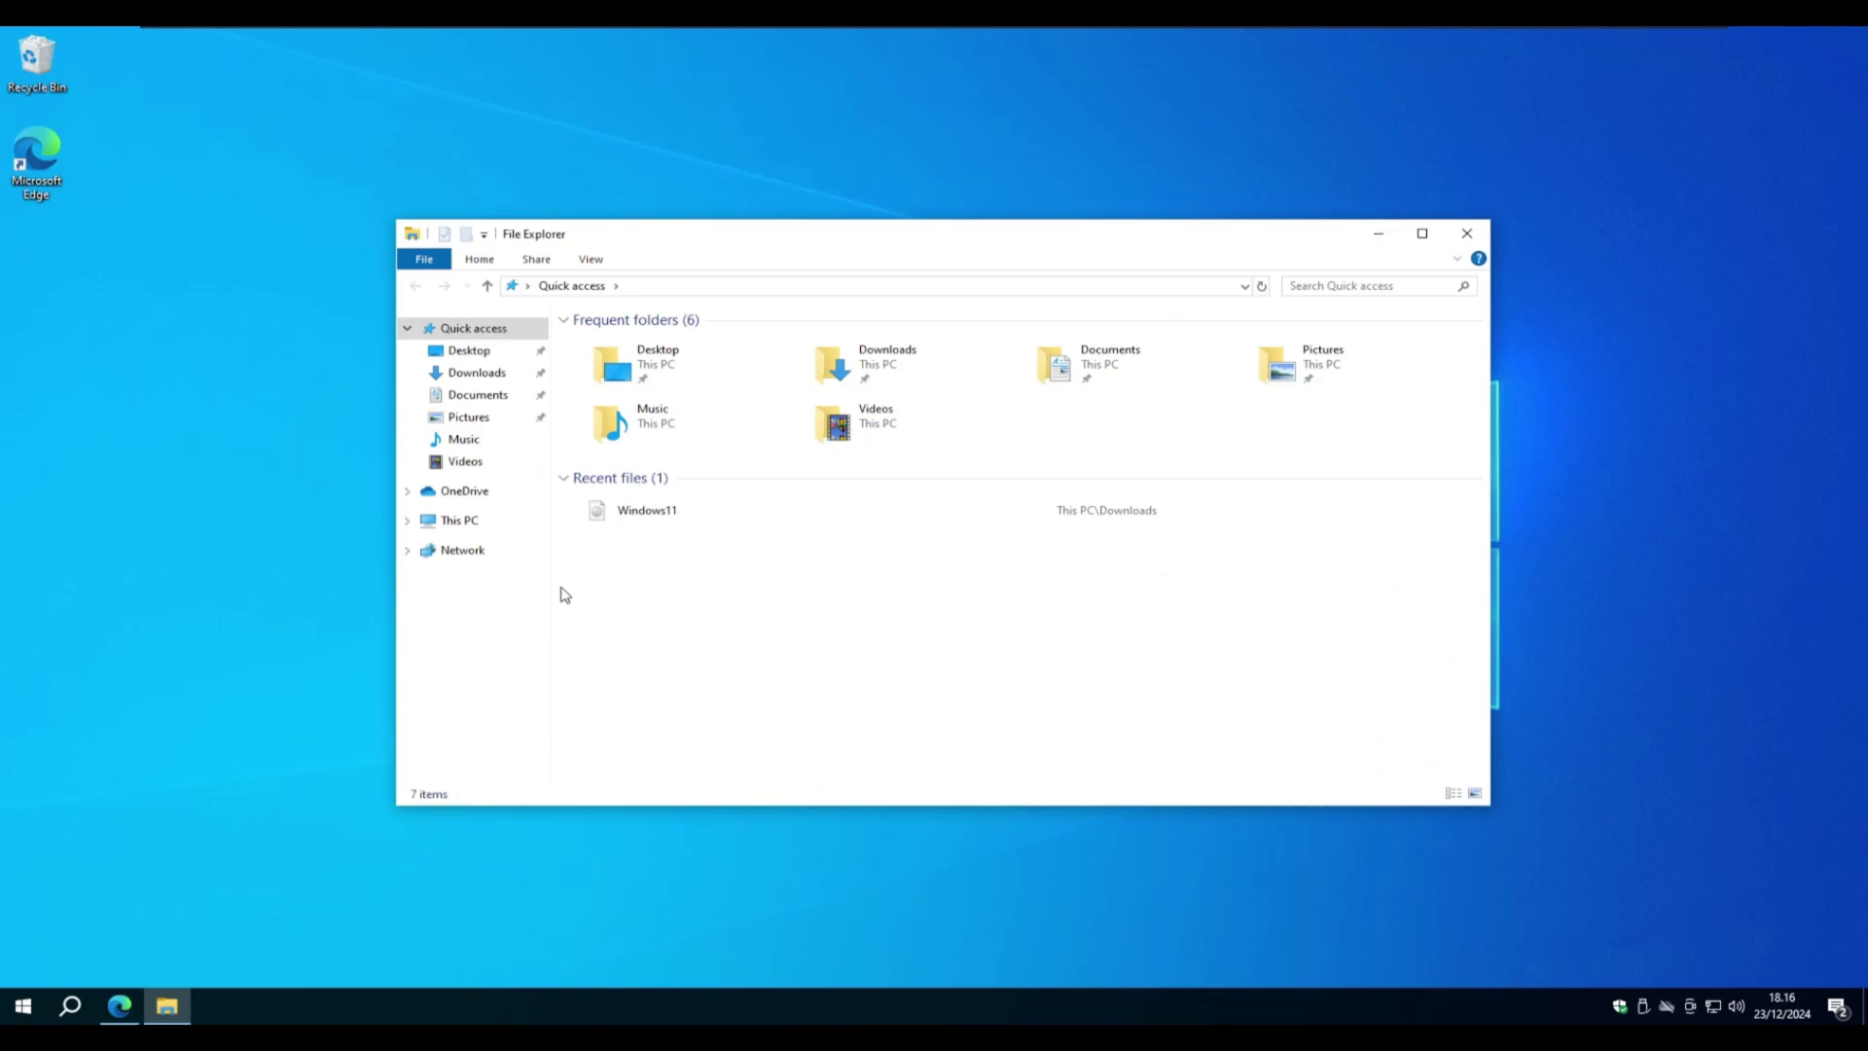
pyautogui.click(486, 378)
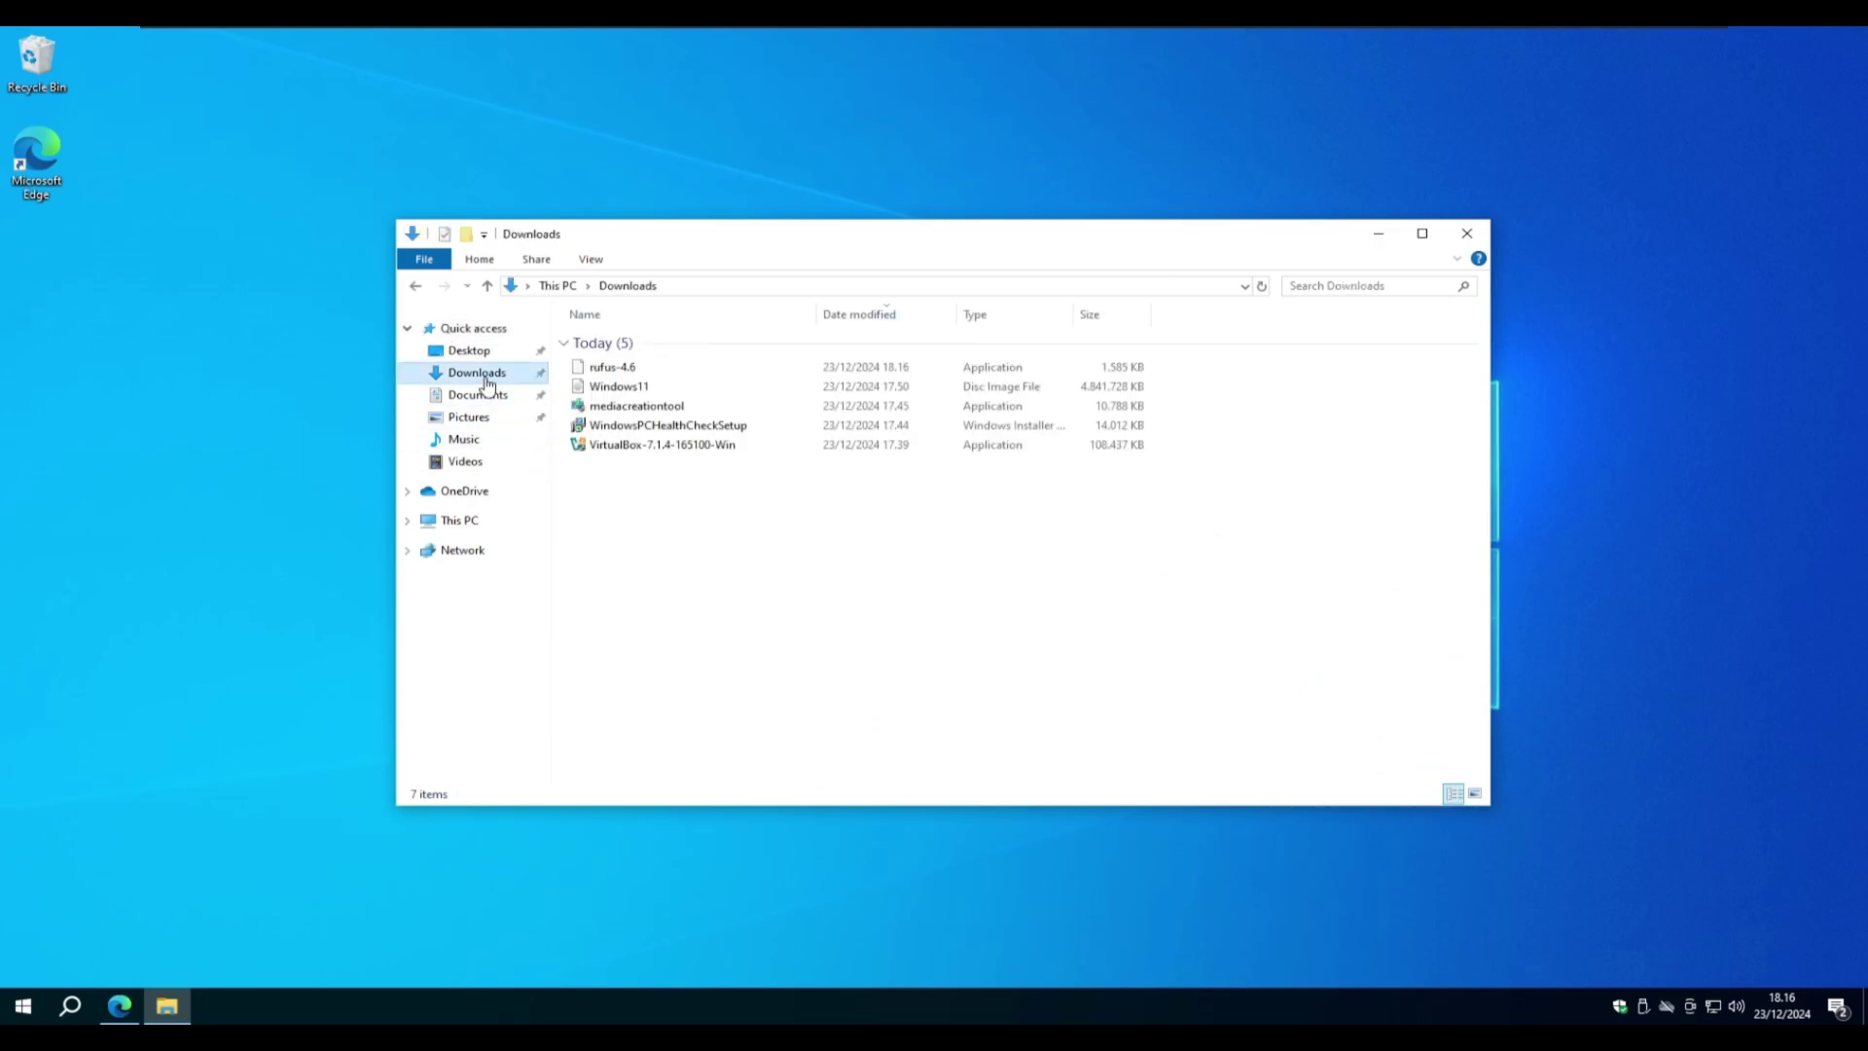
pyautogui.doubleClick(625, 368)
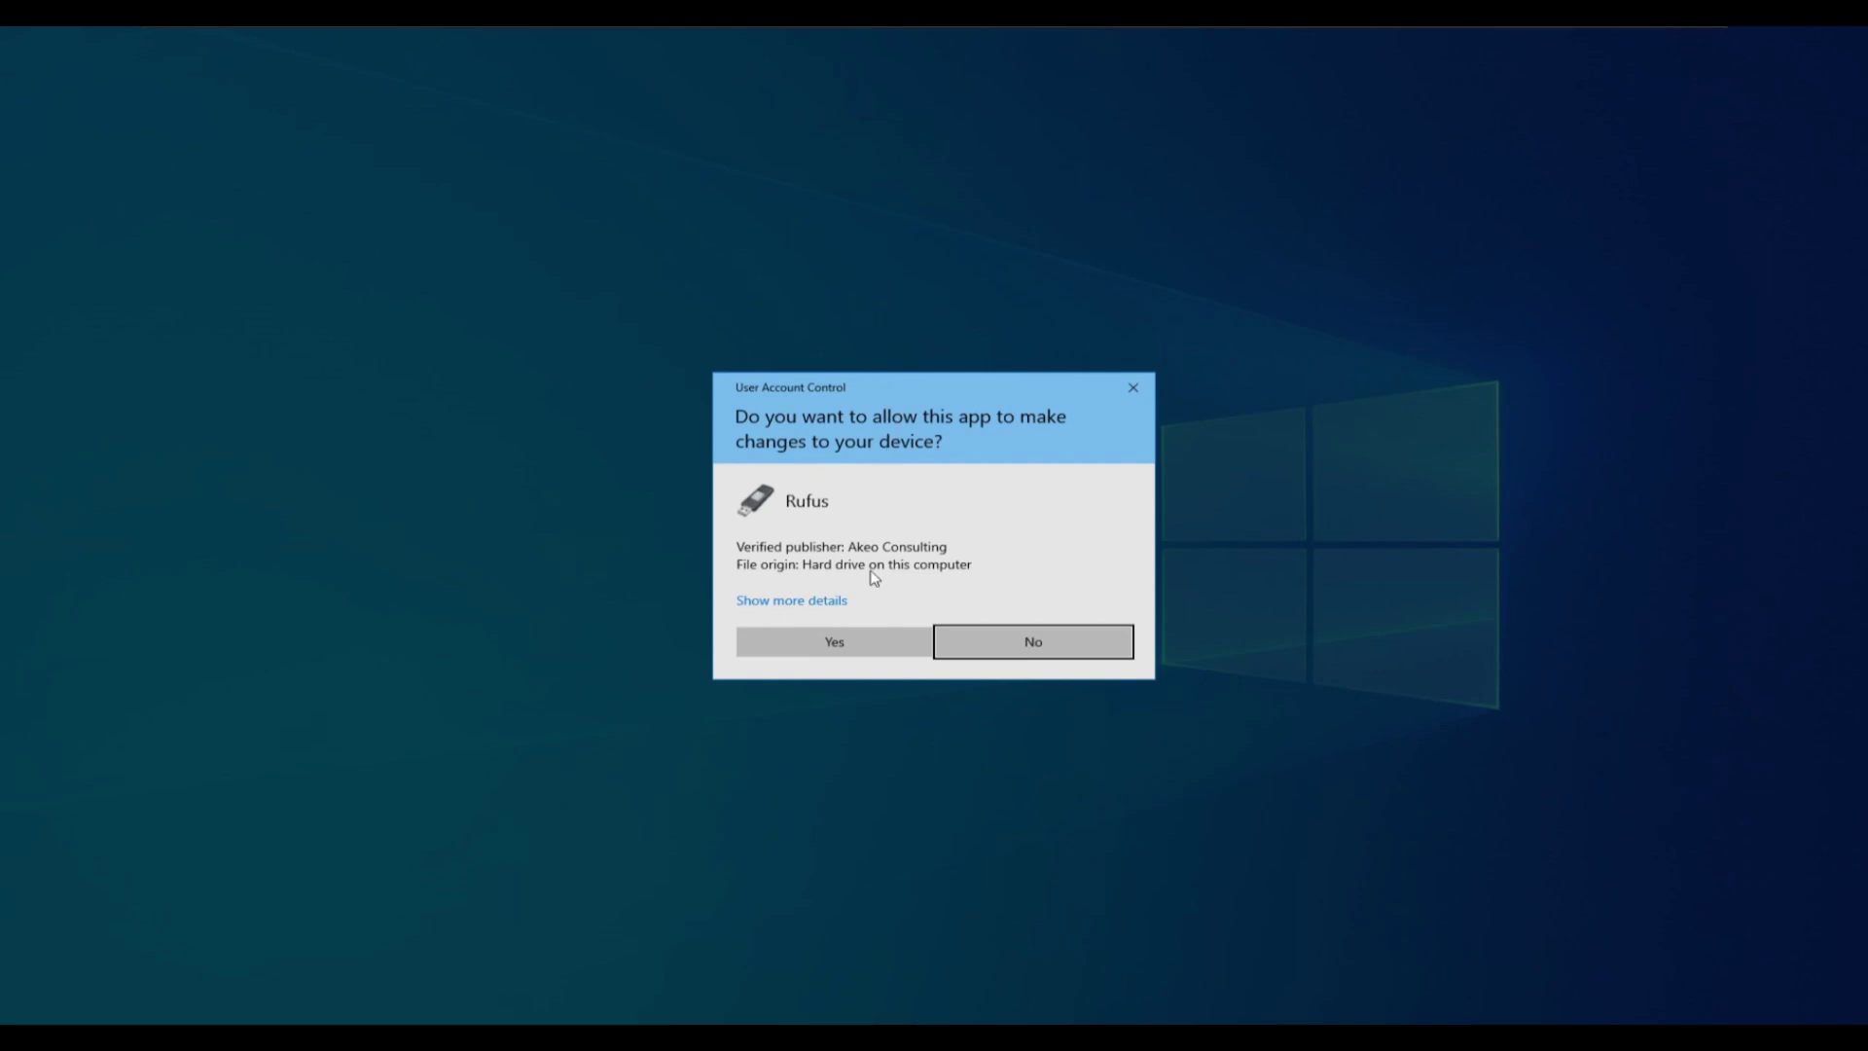
pyautogui.click(829, 639)
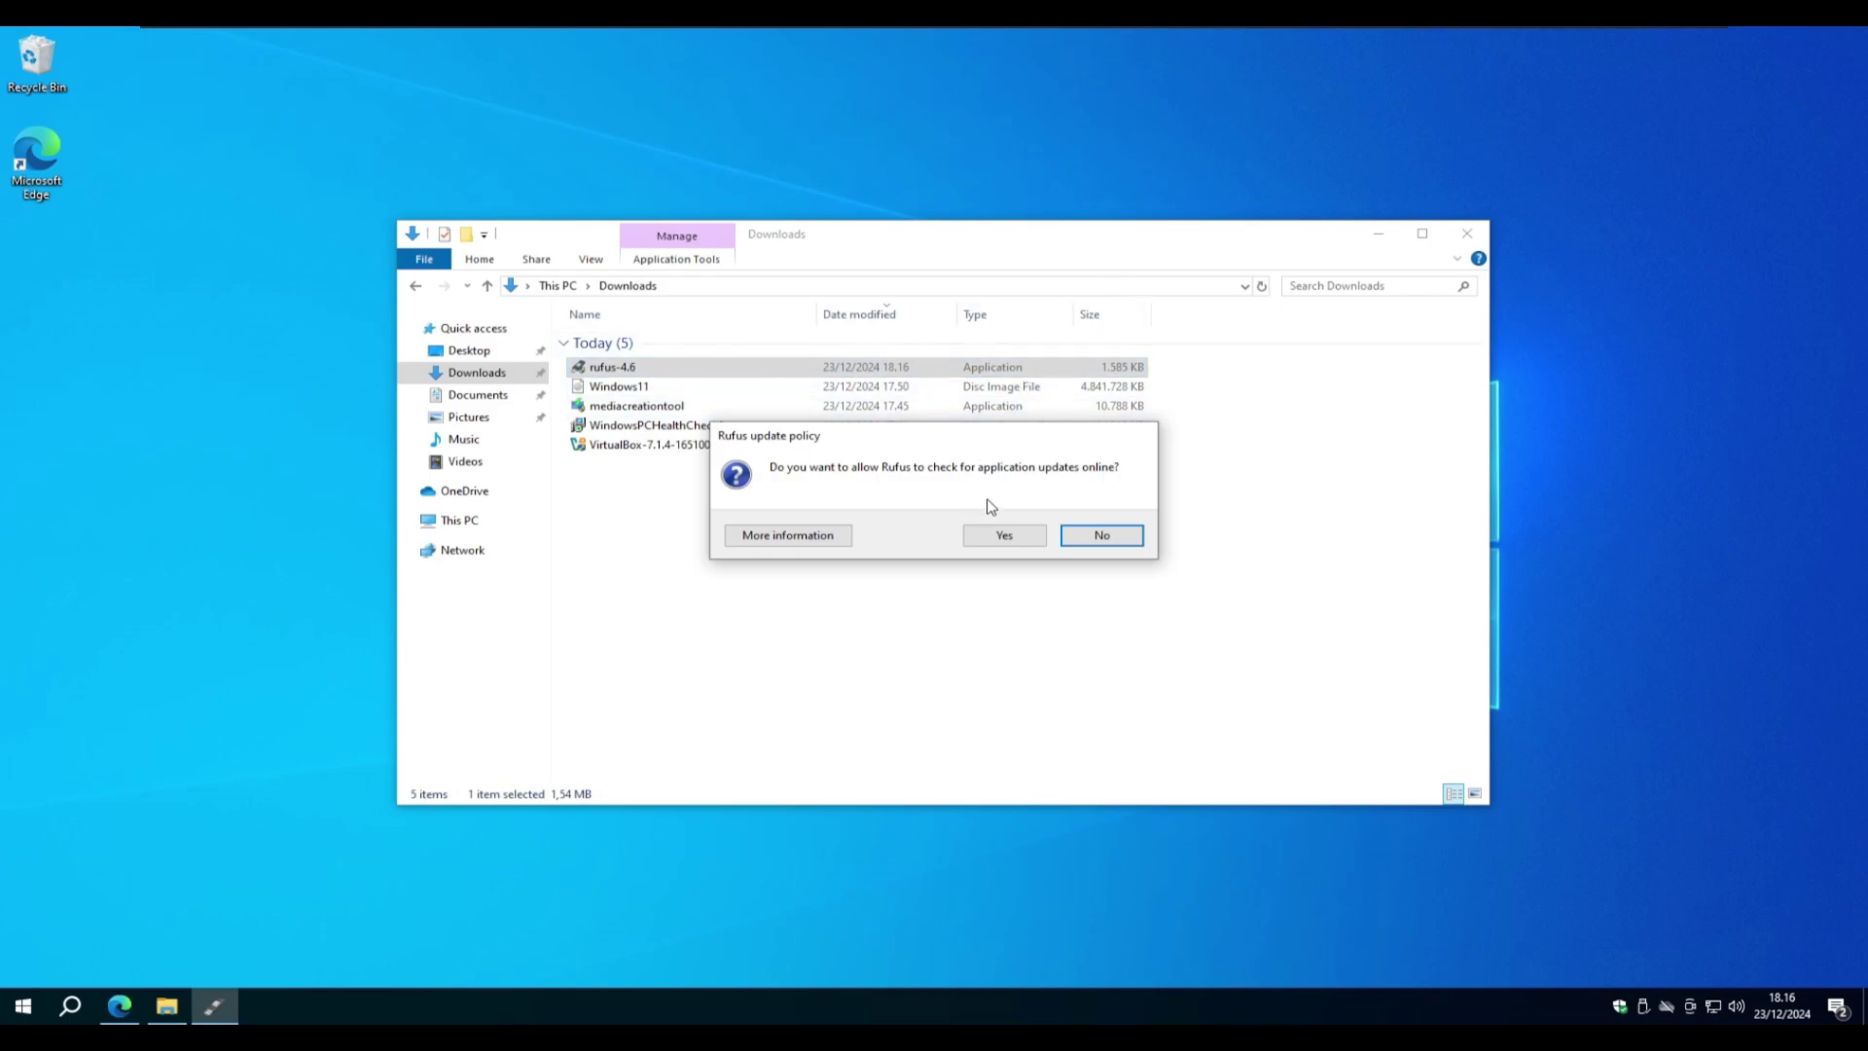
# - Allow update checks and keep the 8 GB drive with disk or ISO image as boot source
pyautogui.click(1003, 535)
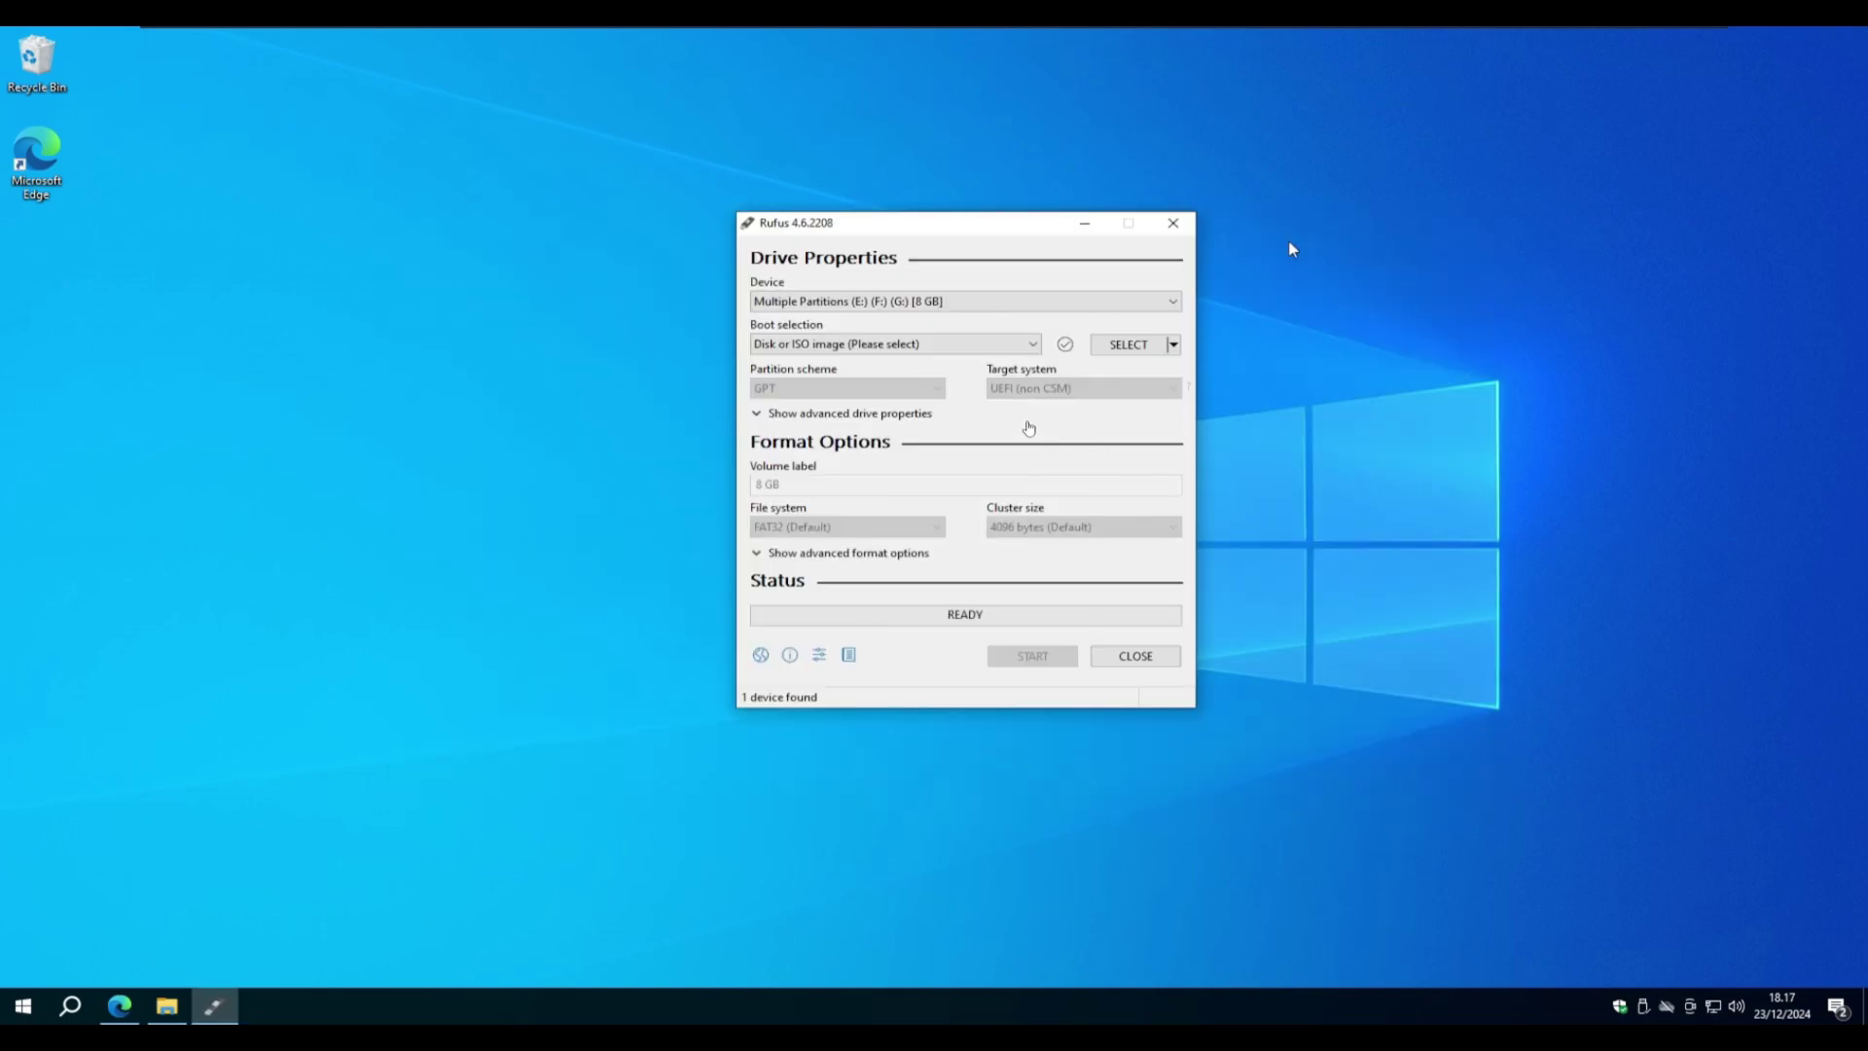
pyautogui.click(919, 305)
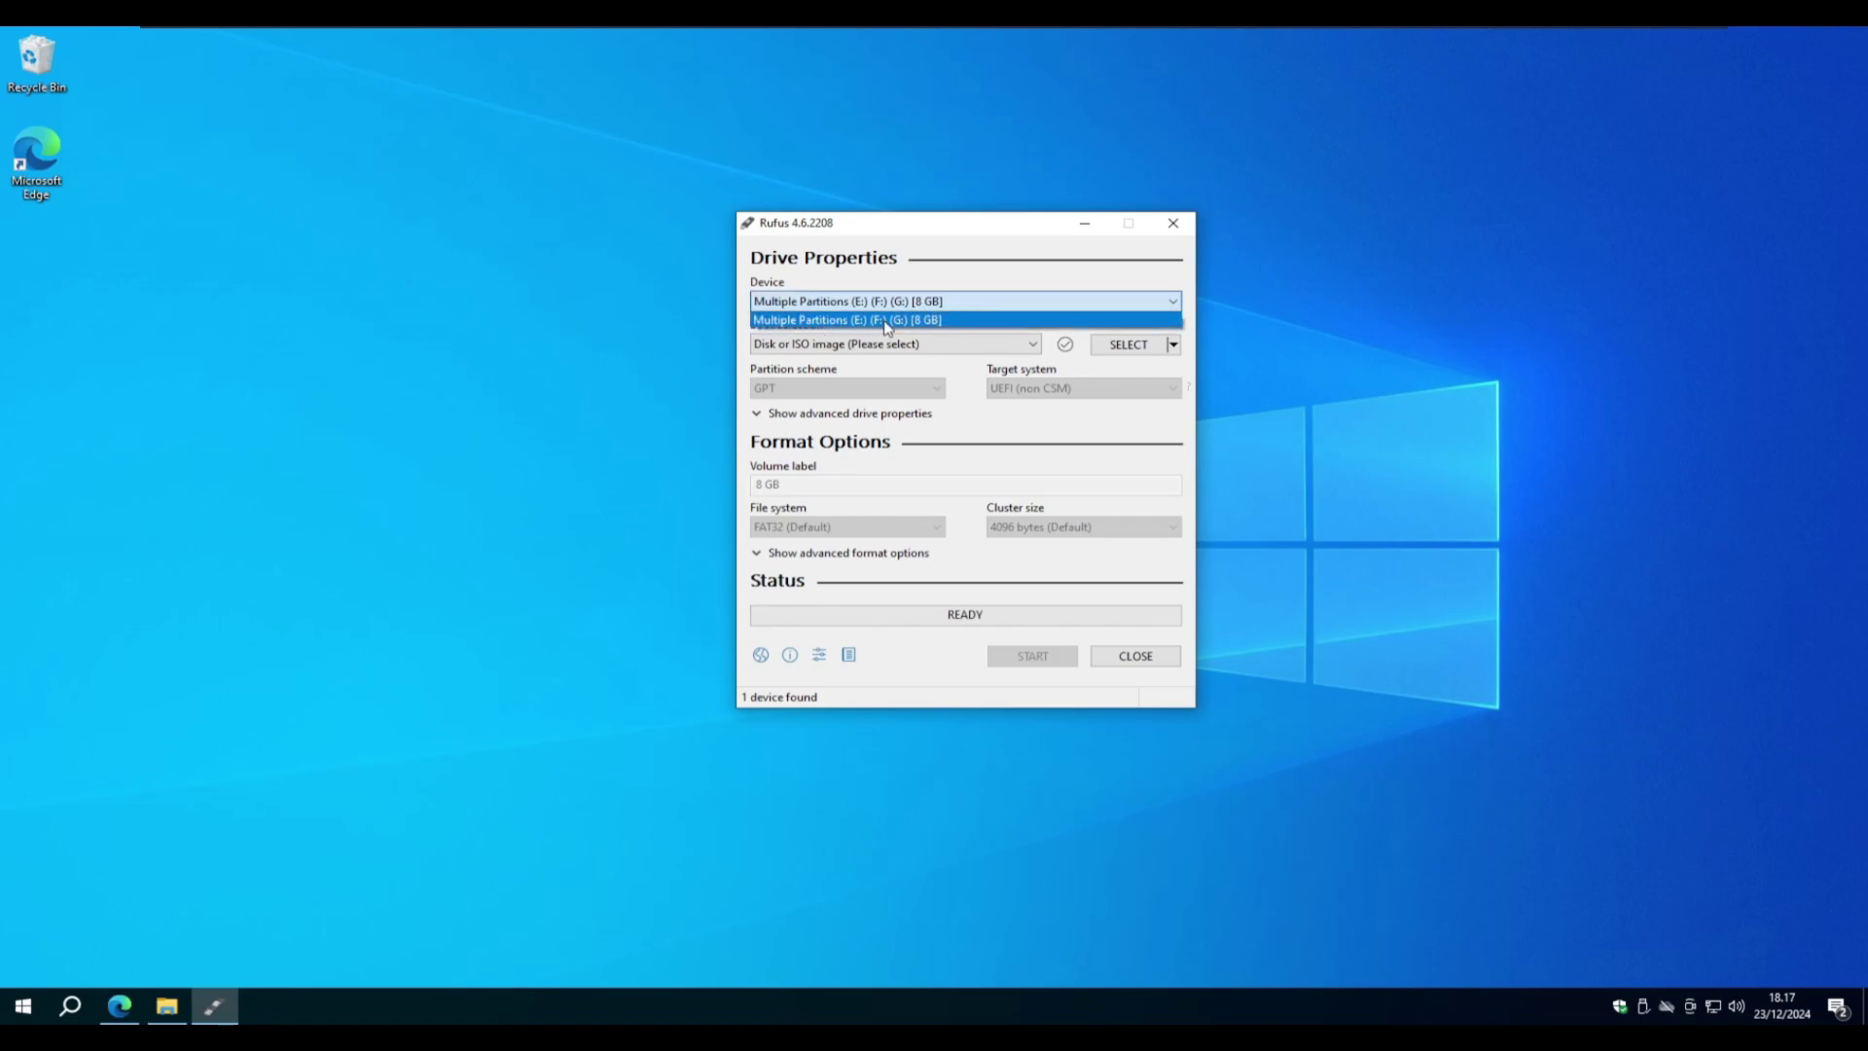
pyautogui.click(968, 307)
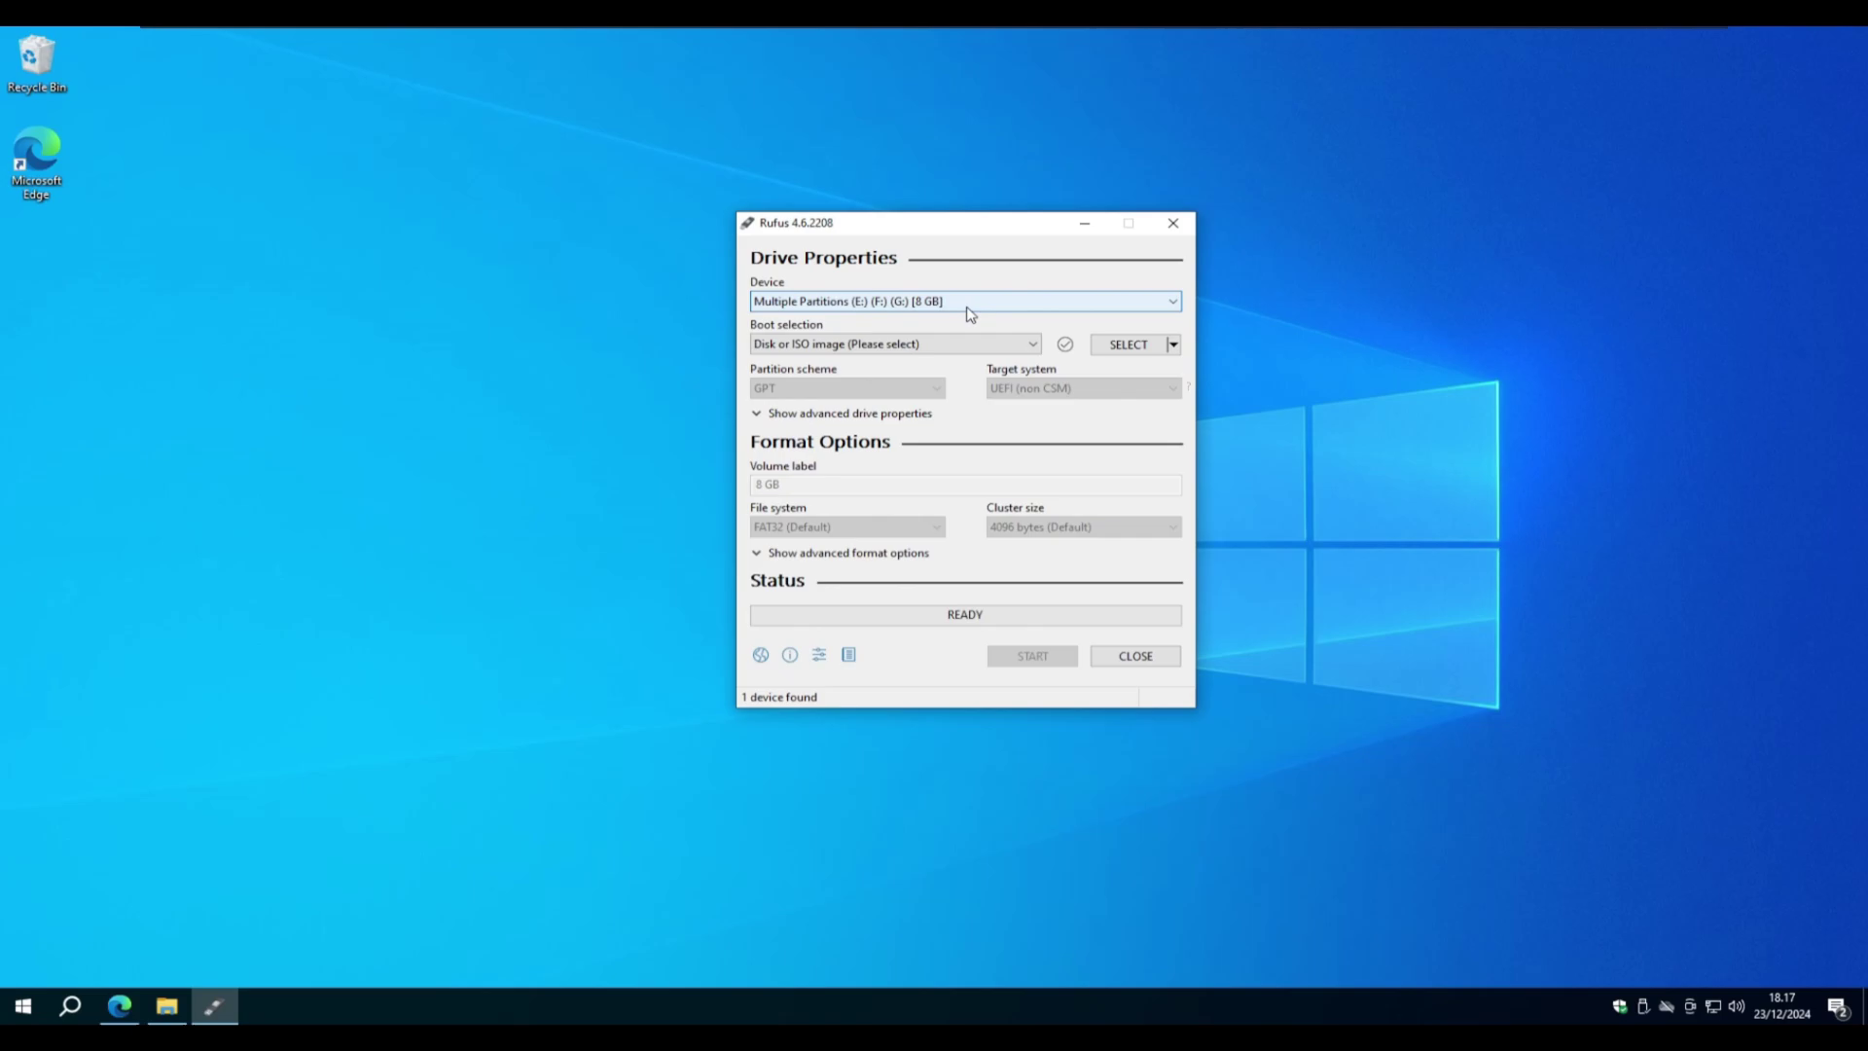
pyautogui.click(976, 346)
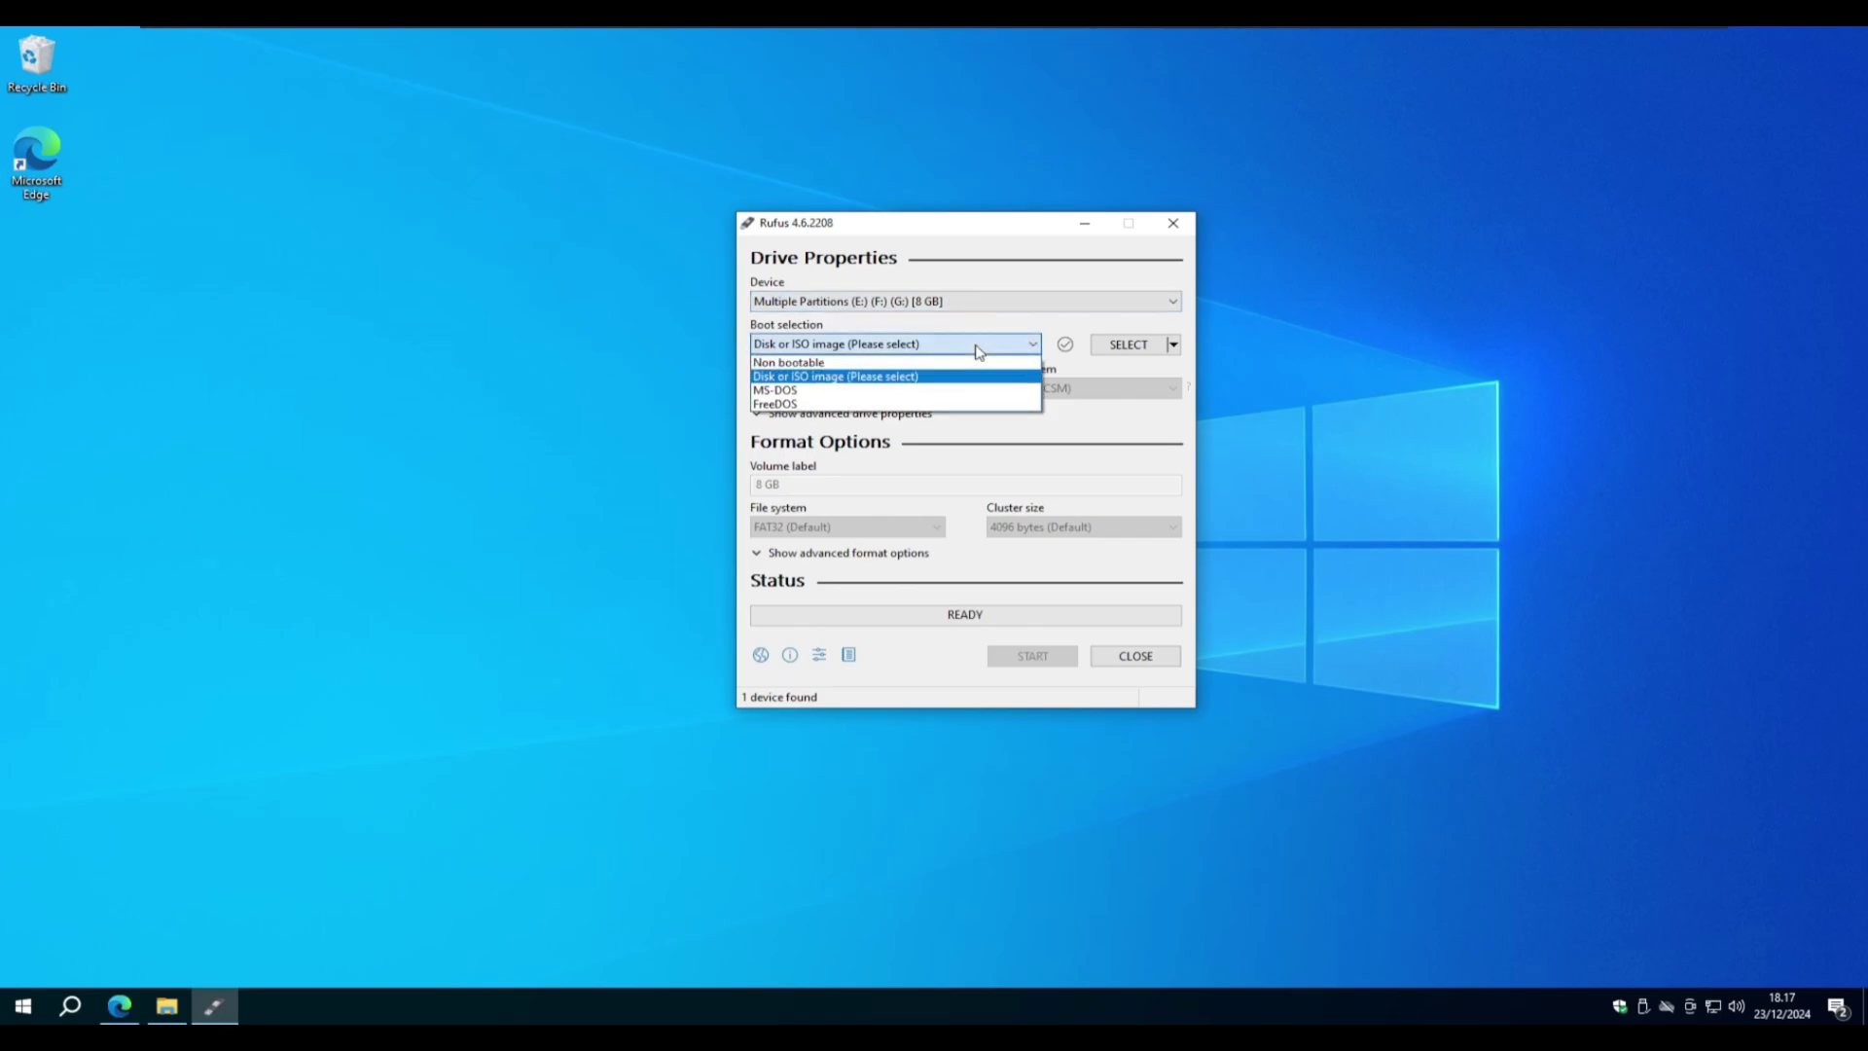
pyautogui.click(969, 377)
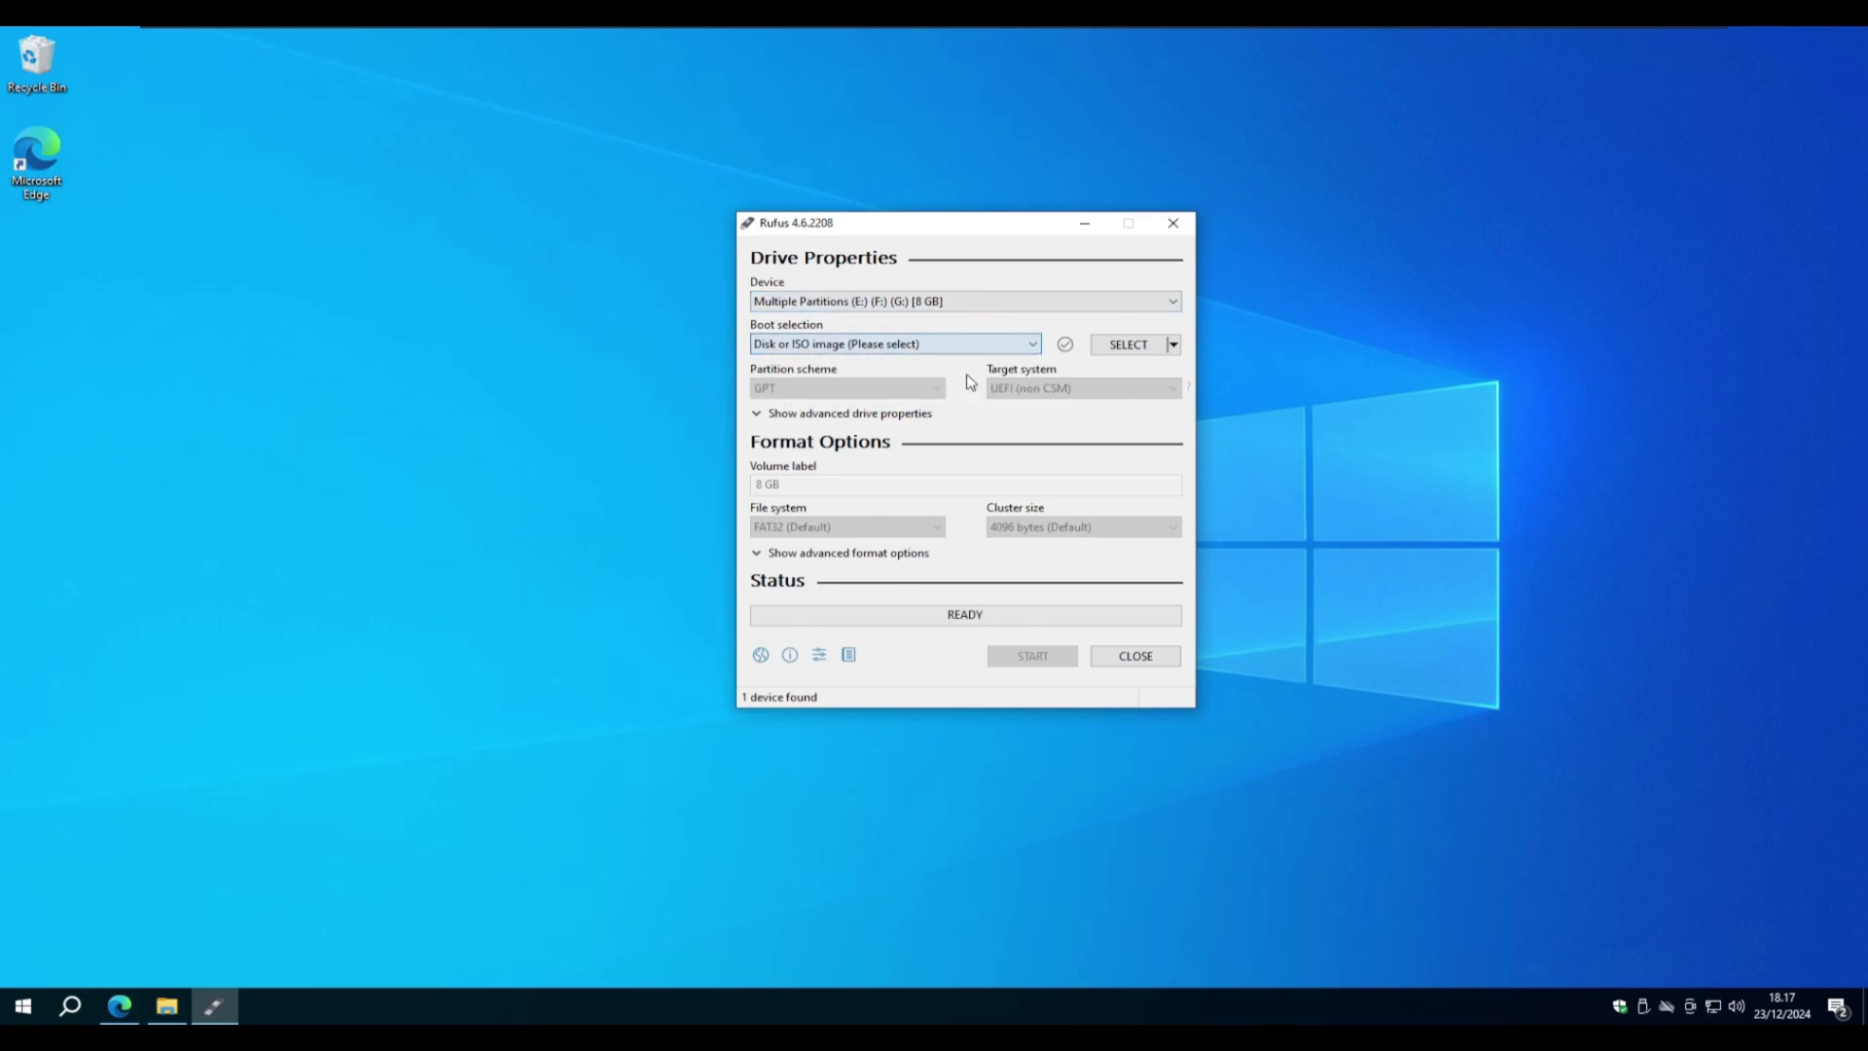
# - Load the Windows11 image and set the volume label to Windows11
pyautogui.click(1125, 350)
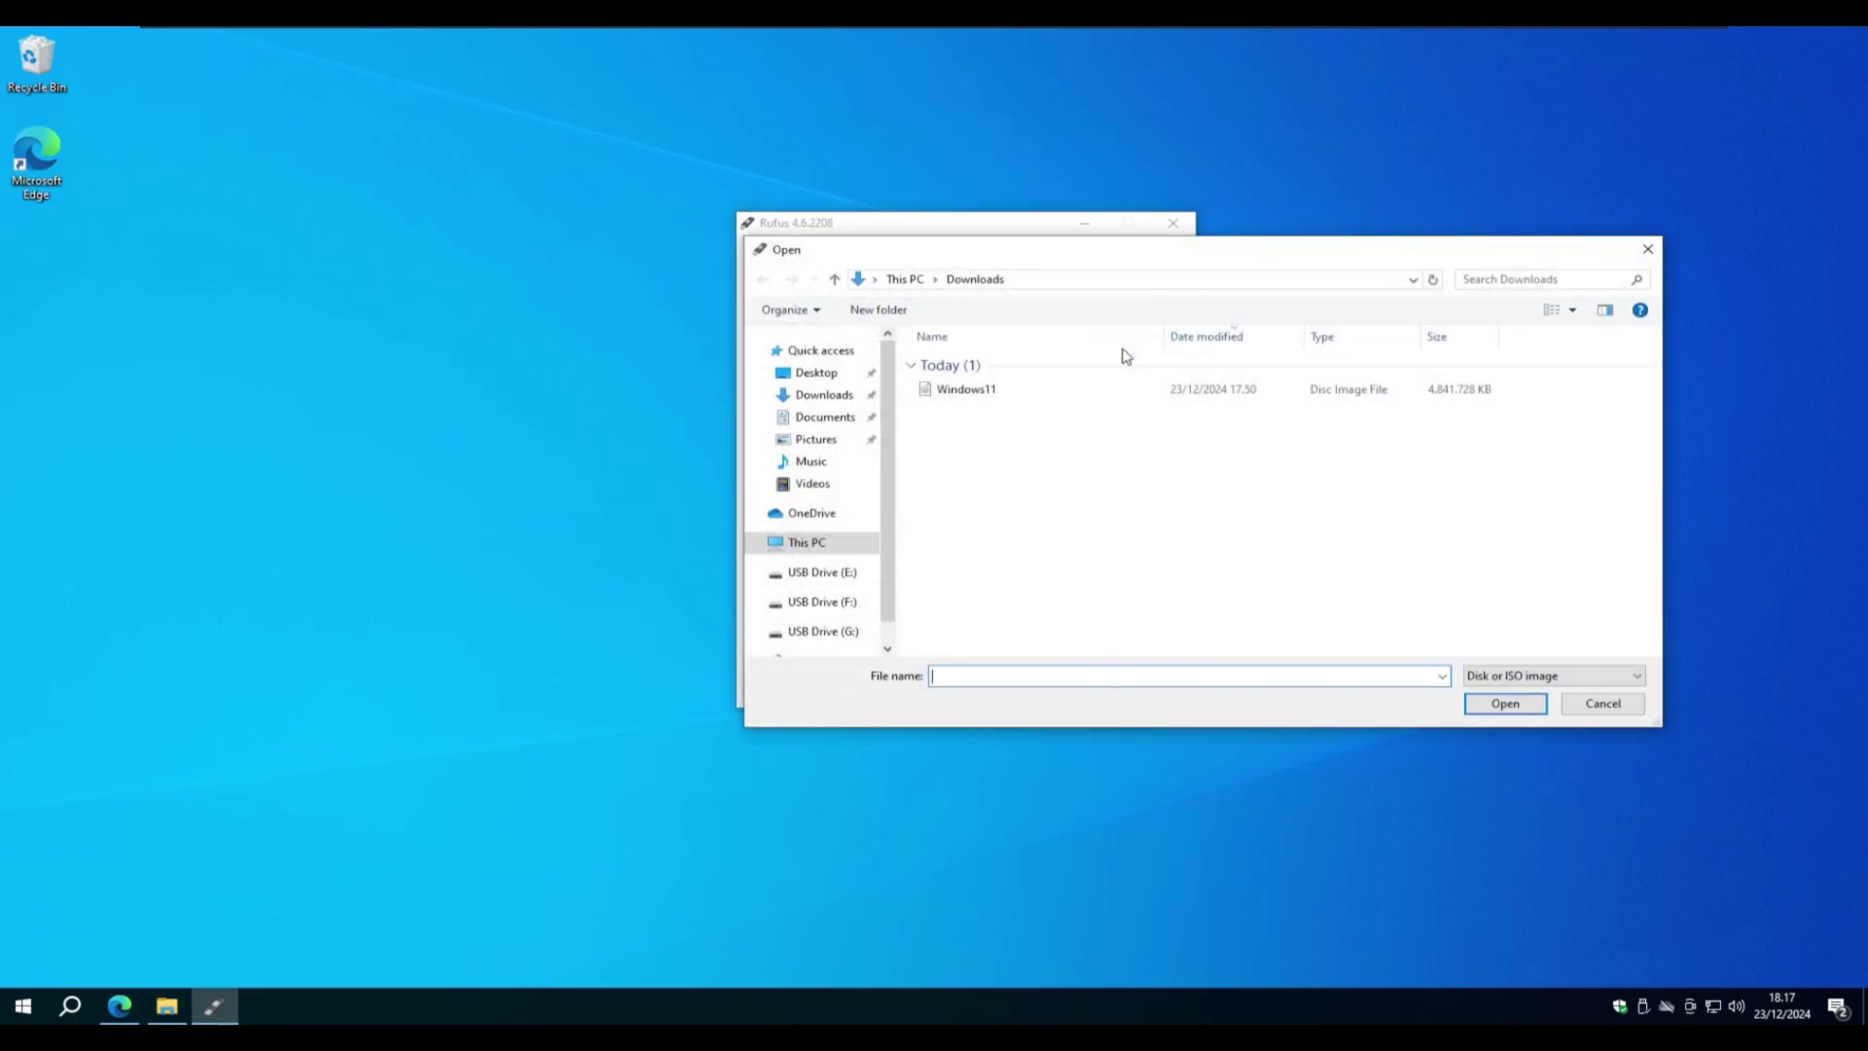
pyautogui.click(989, 390)
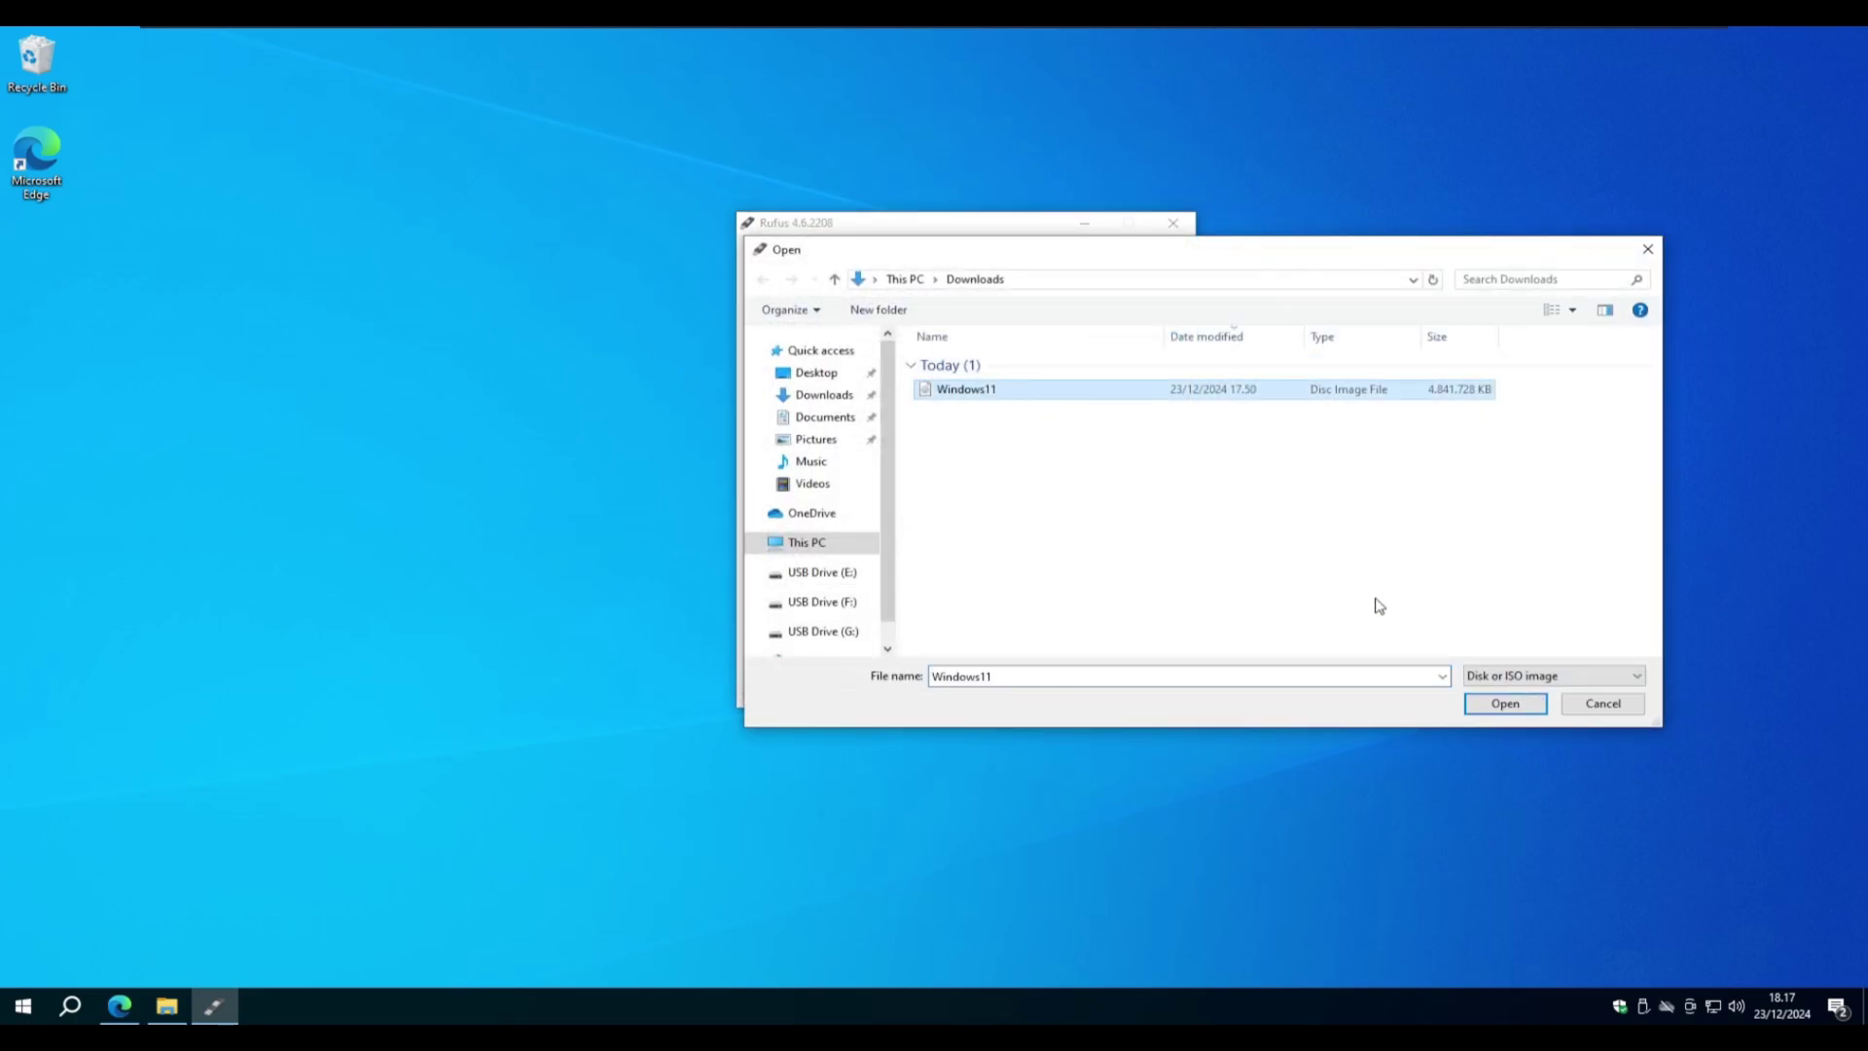
pyautogui.click(1475, 696)
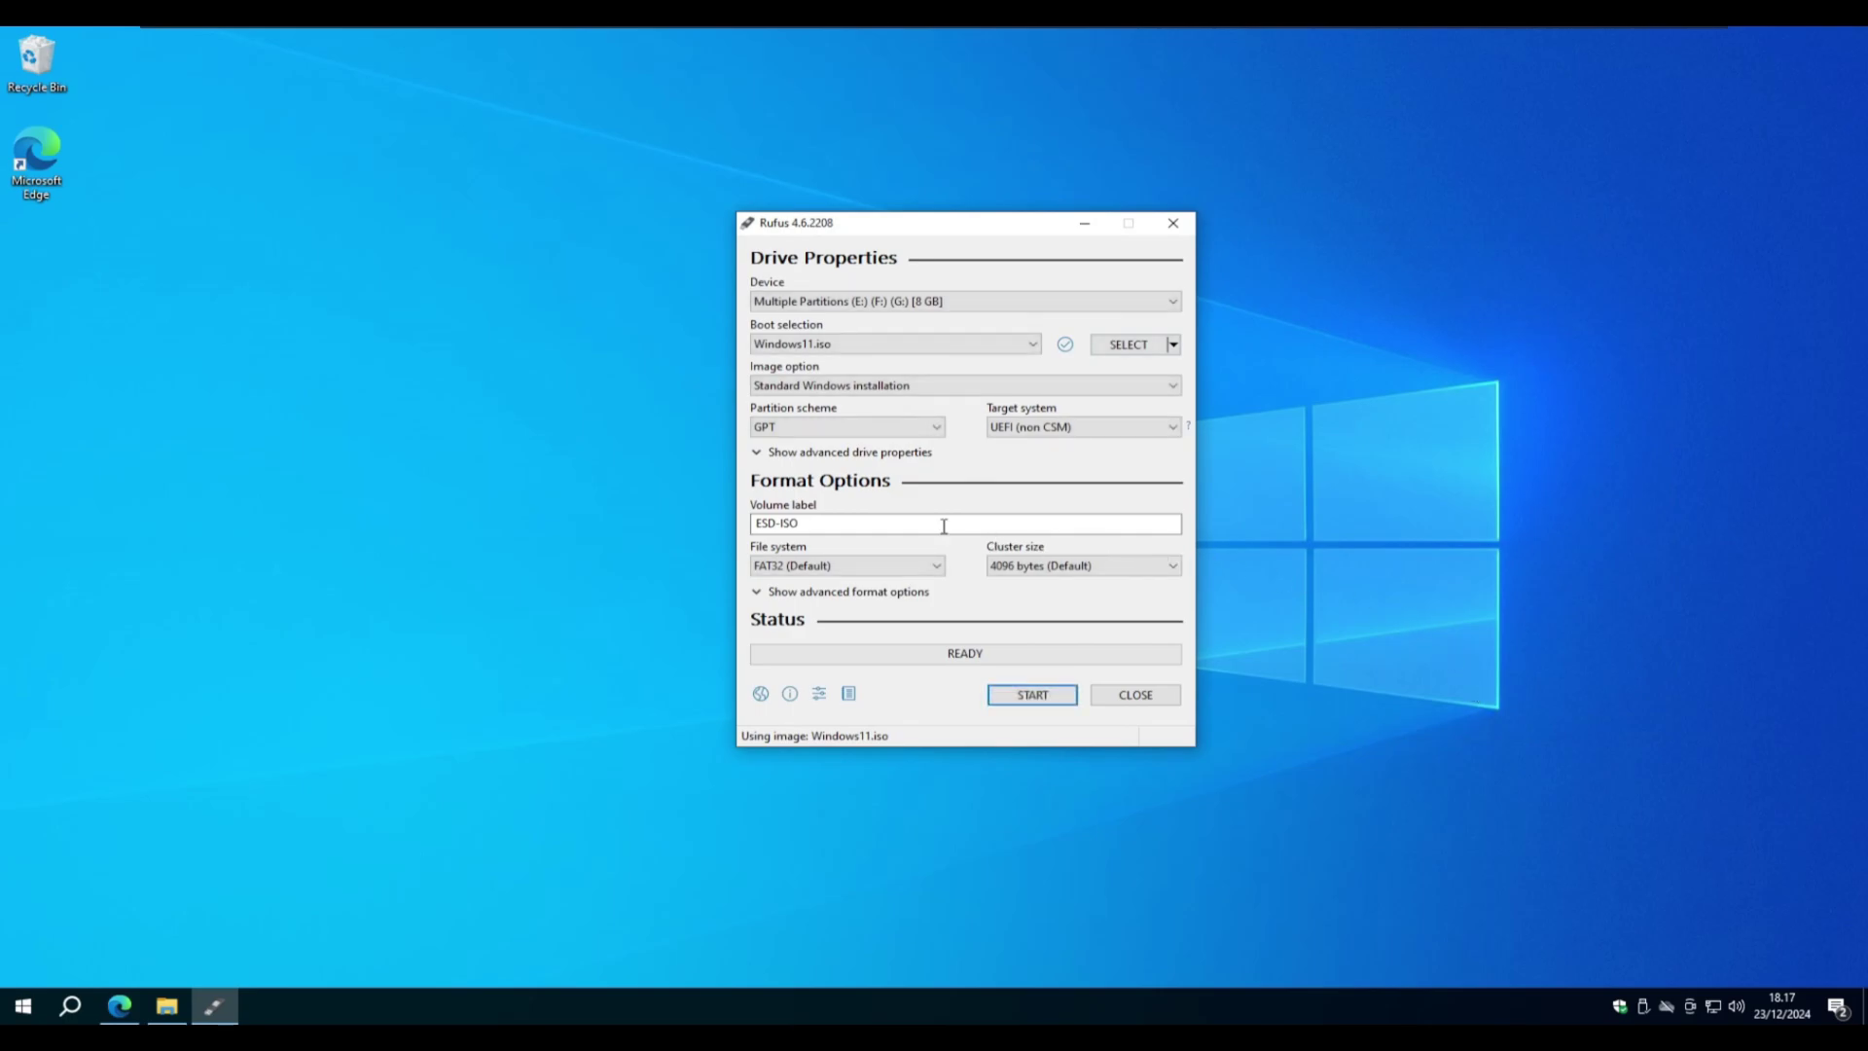
pyautogui.moveTo(944, 526); pyautogui.dragTo(695, 533)
pyautogui.write('Windows11')
# - Start the write and enable creating a local account, entering a new username
pyautogui.click(1013, 701)
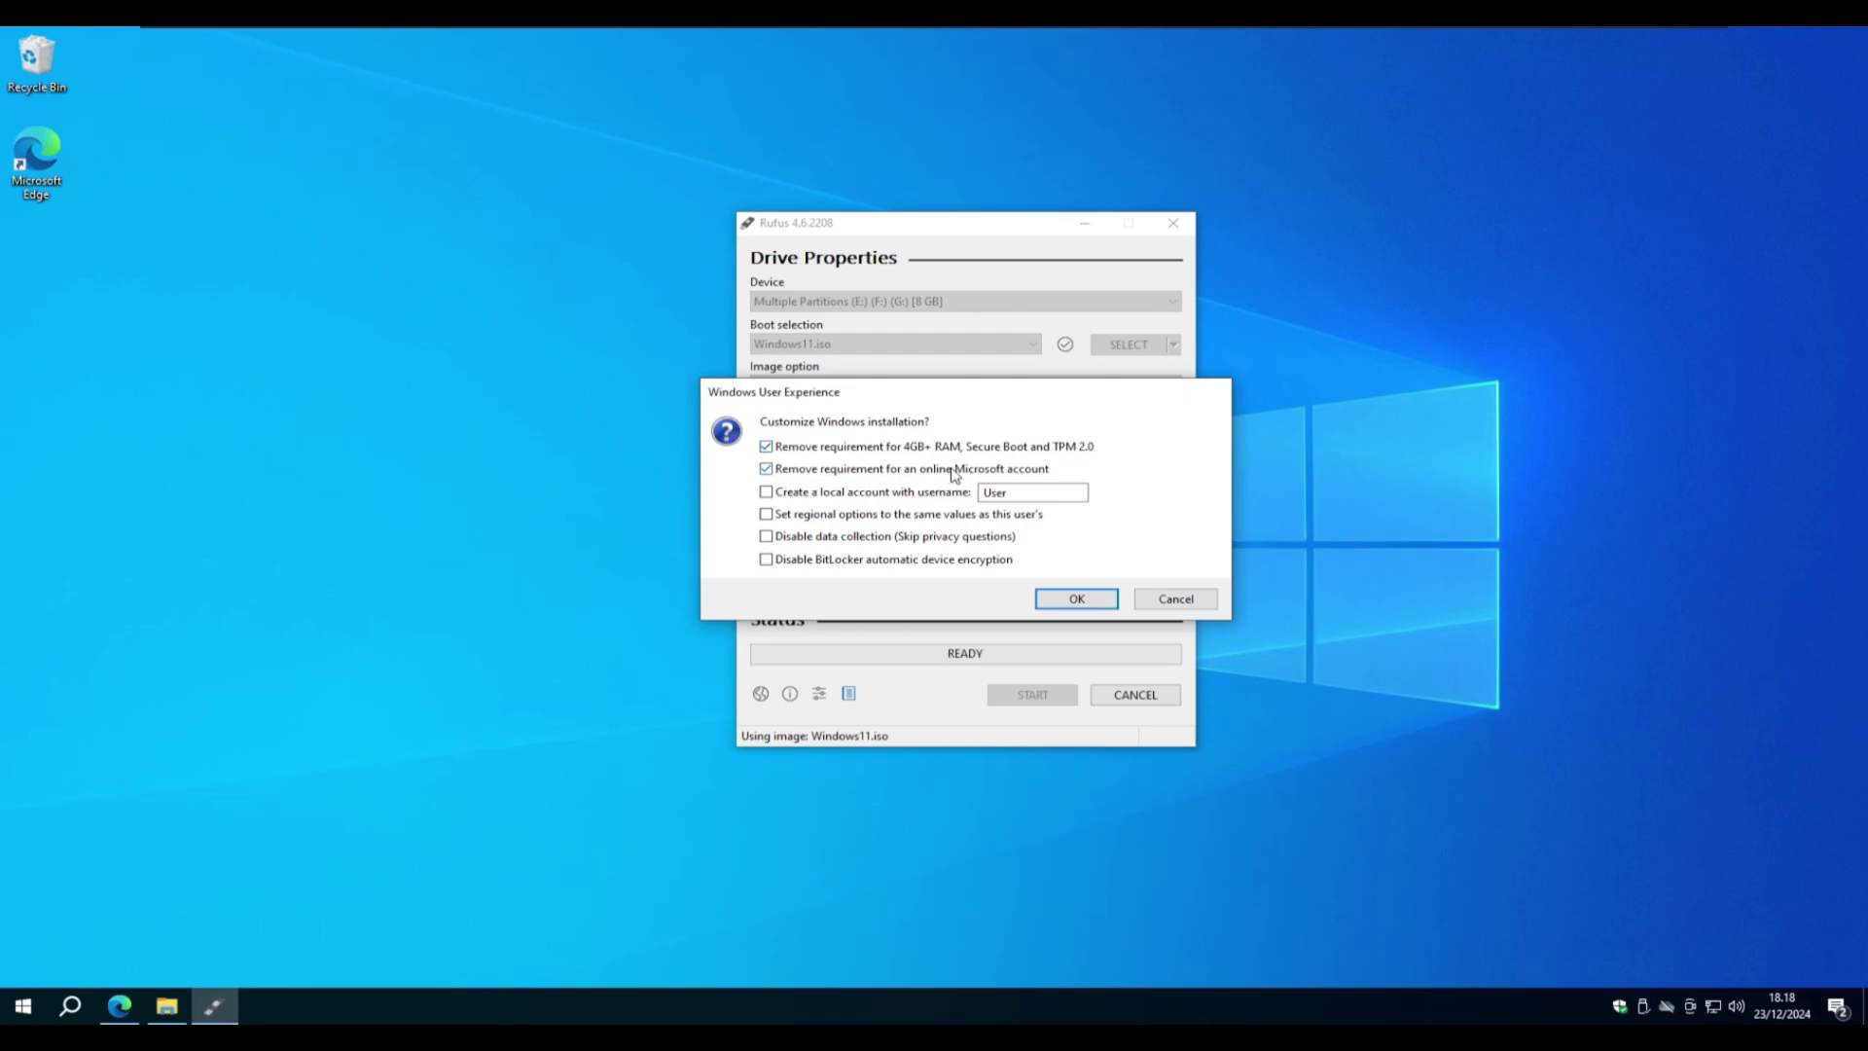
pyautogui.click(773, 495)
pyautogui.moveTo(1012, 492); pyautogui.dragTo(971, 498)
pyautogui.write('Your Name')
# - Confirm the customizations, the data-erase warning and the multiple-partitions prompt to begin writing
pyautogui.click(1059, 601)
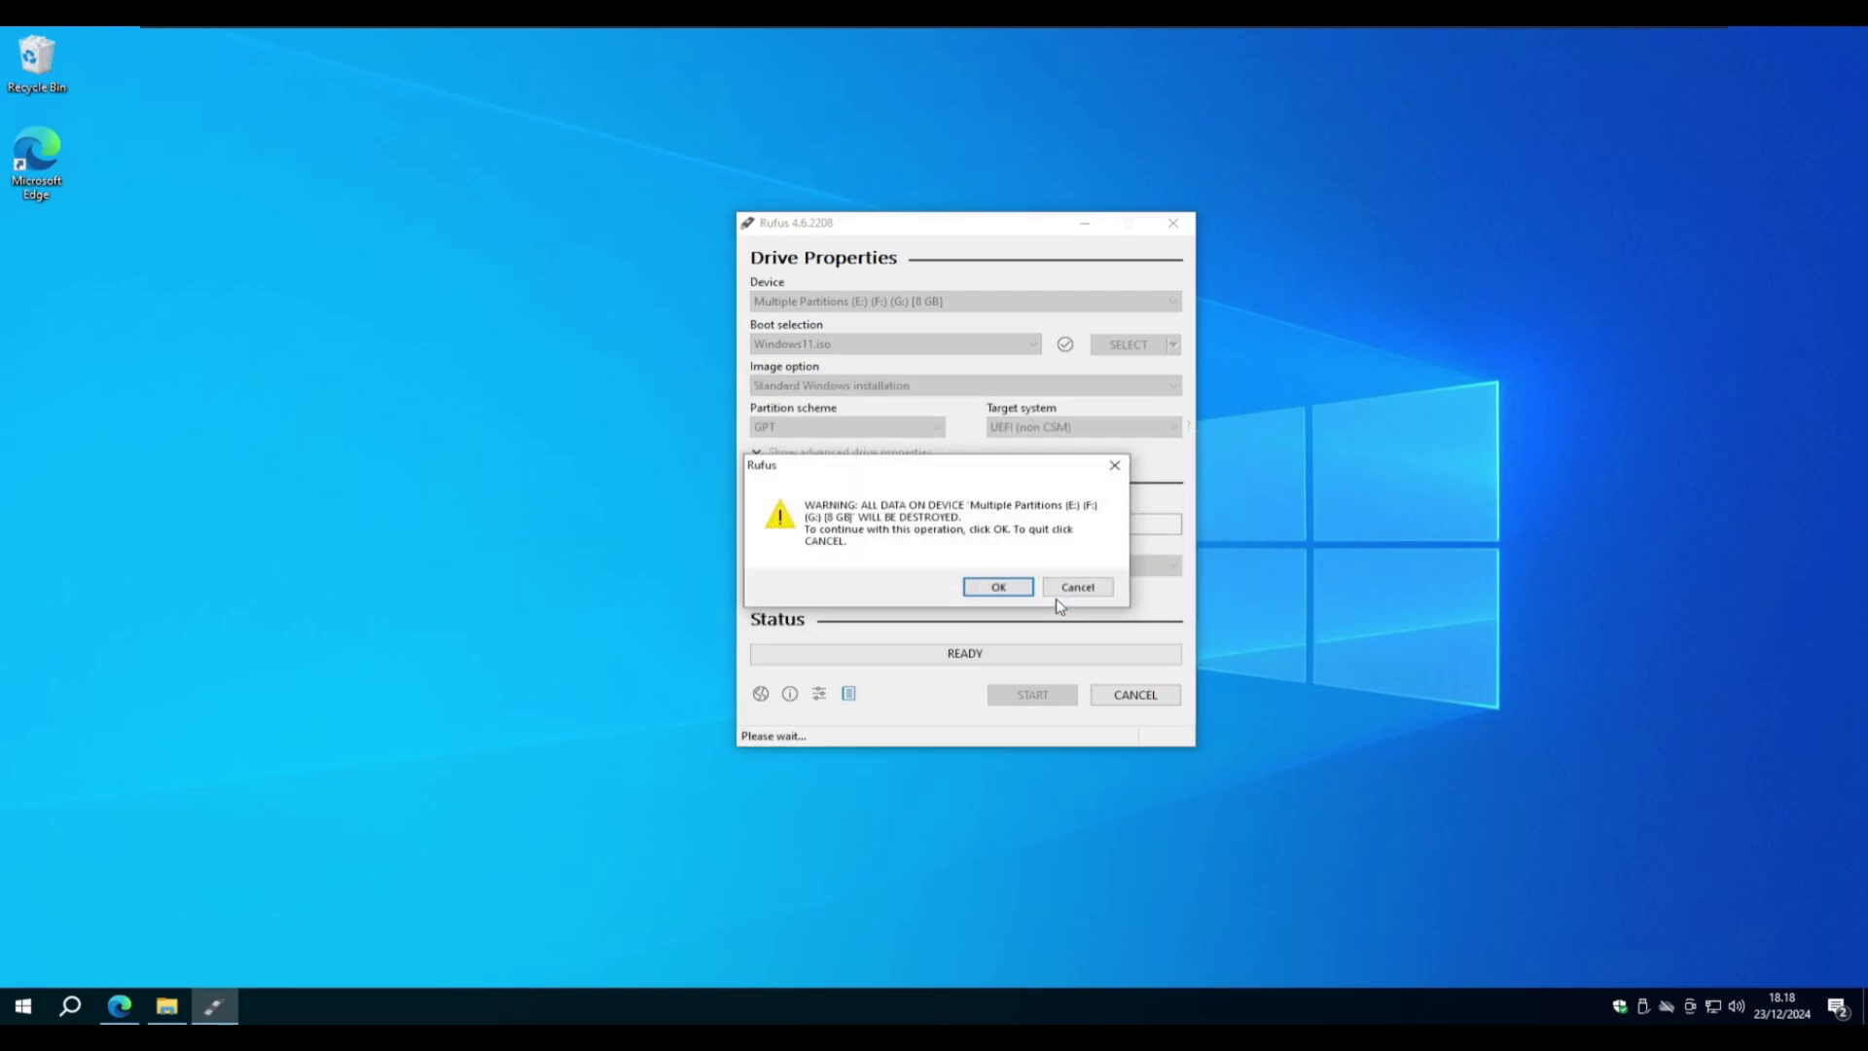
pyautogui.click(999, 589)
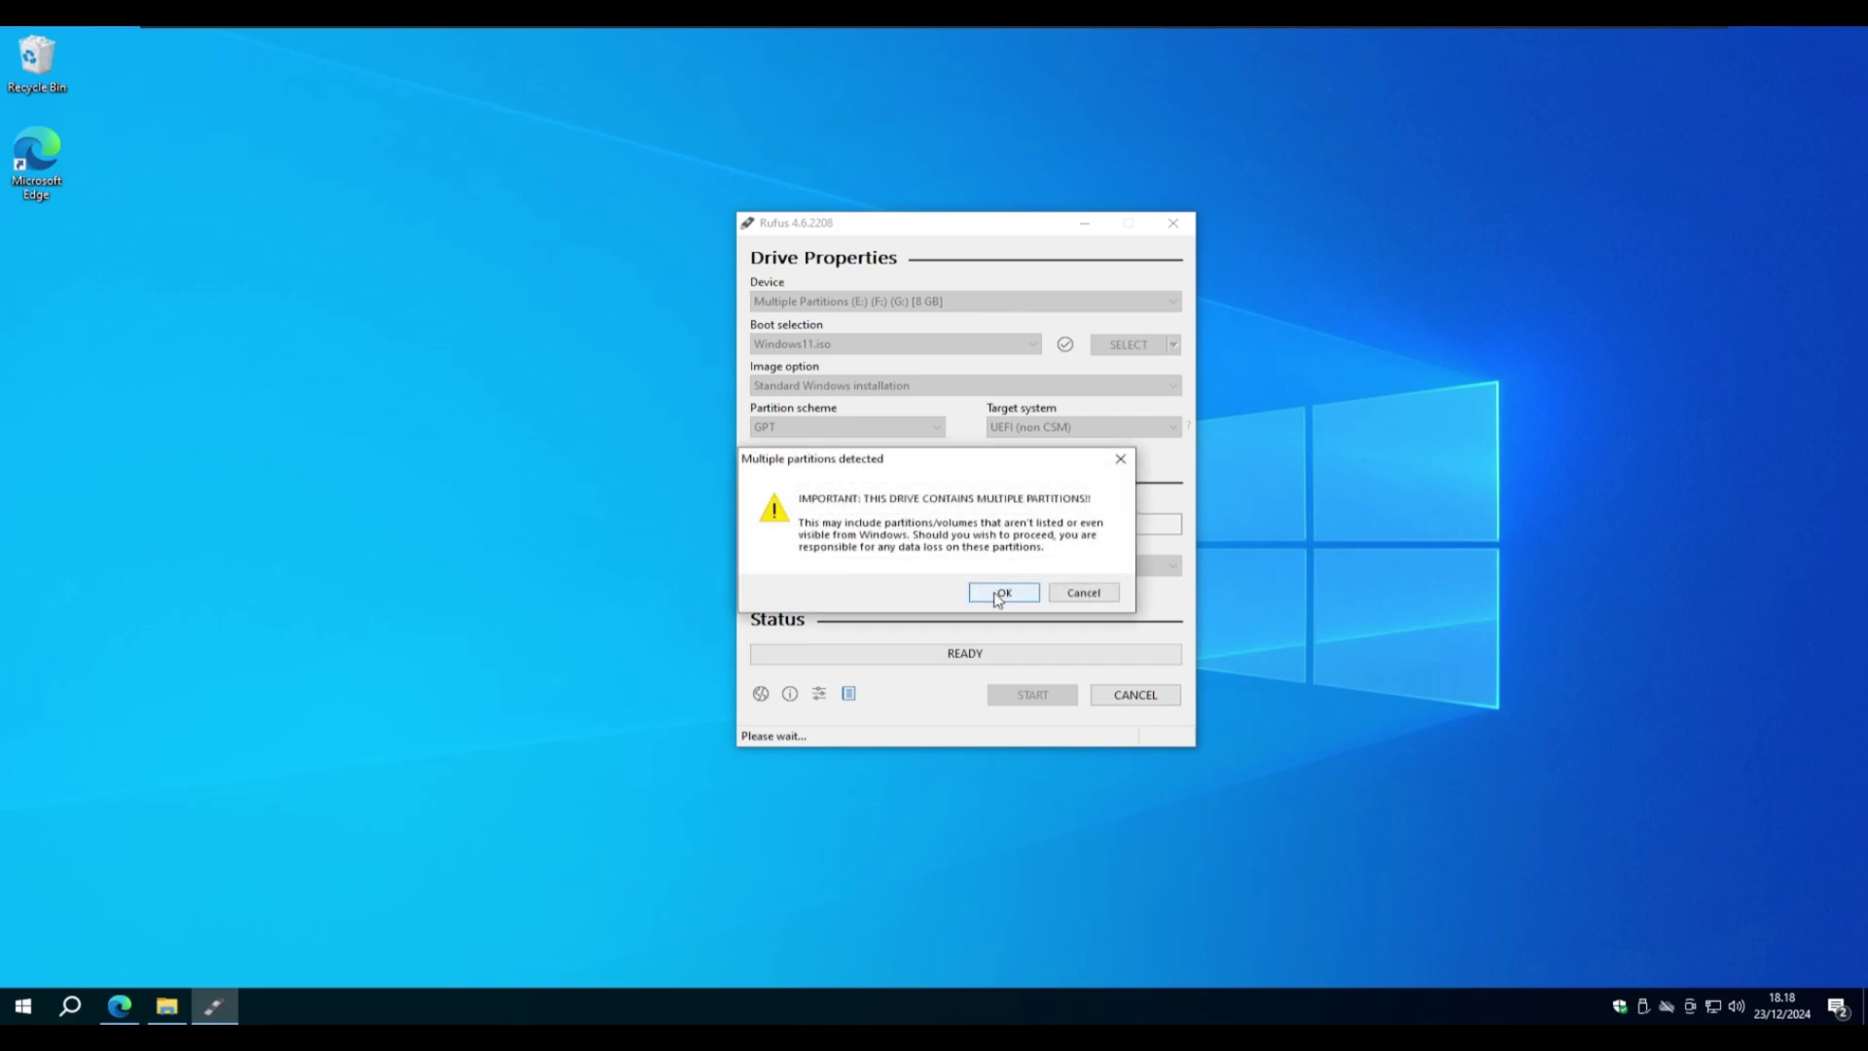
pyautogui.click(1005, 594)
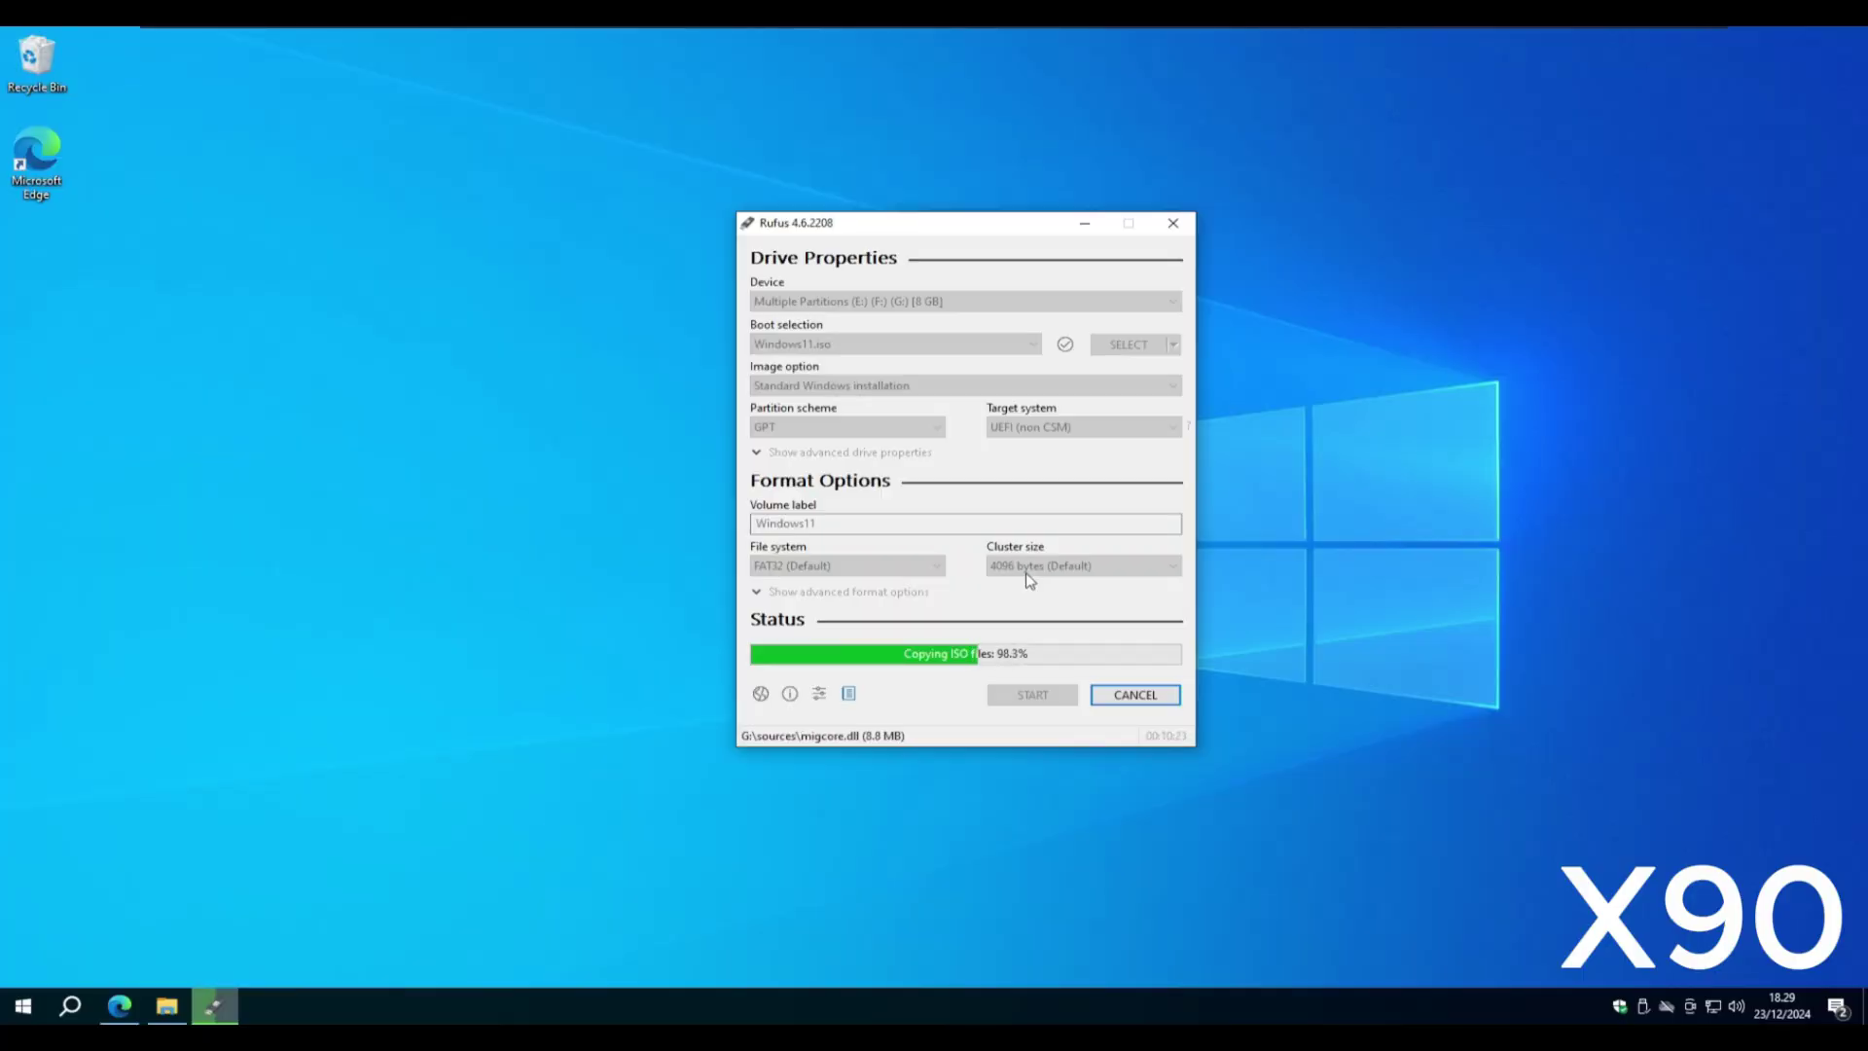
# - Close Rufus, view the WINDOWS11 (G:) drive in File Explorer, and begin restarting the PC
pyautogui.click(1116, 696)
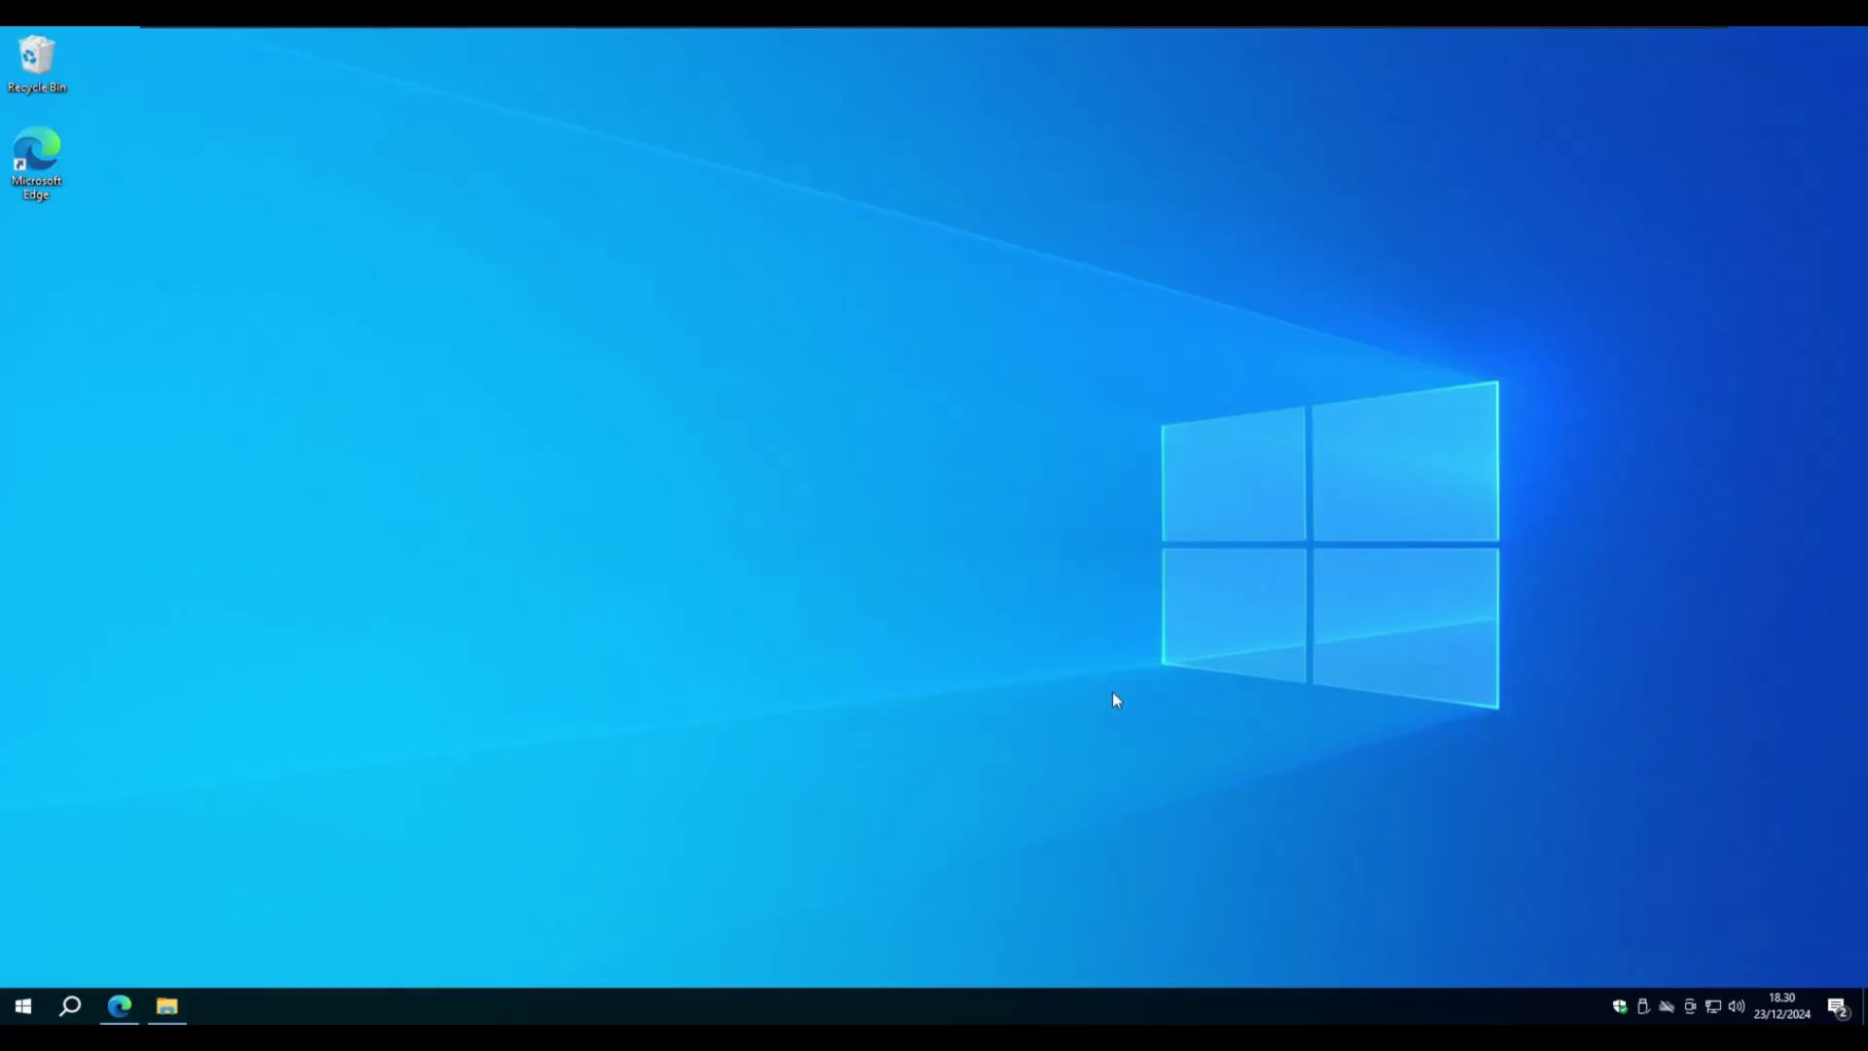
pyautogui.click(169, 1004)
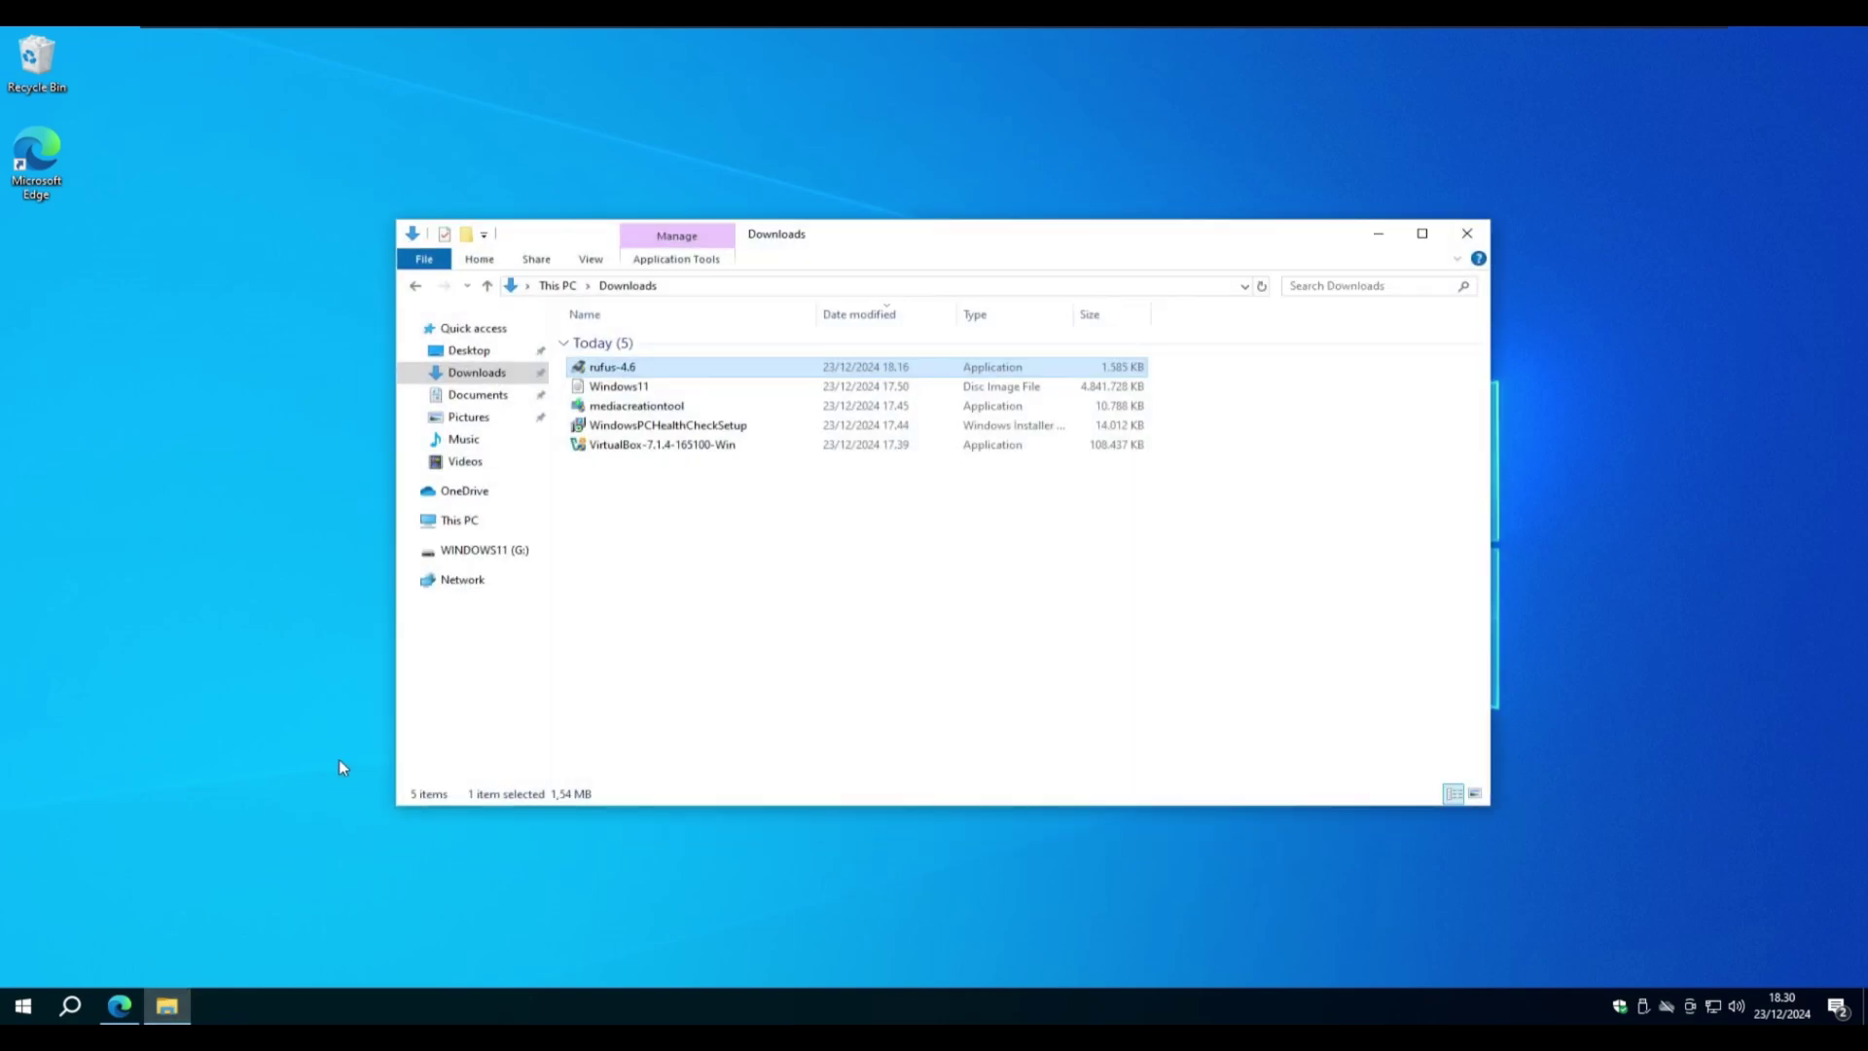
pyautogui.click(467, 552)
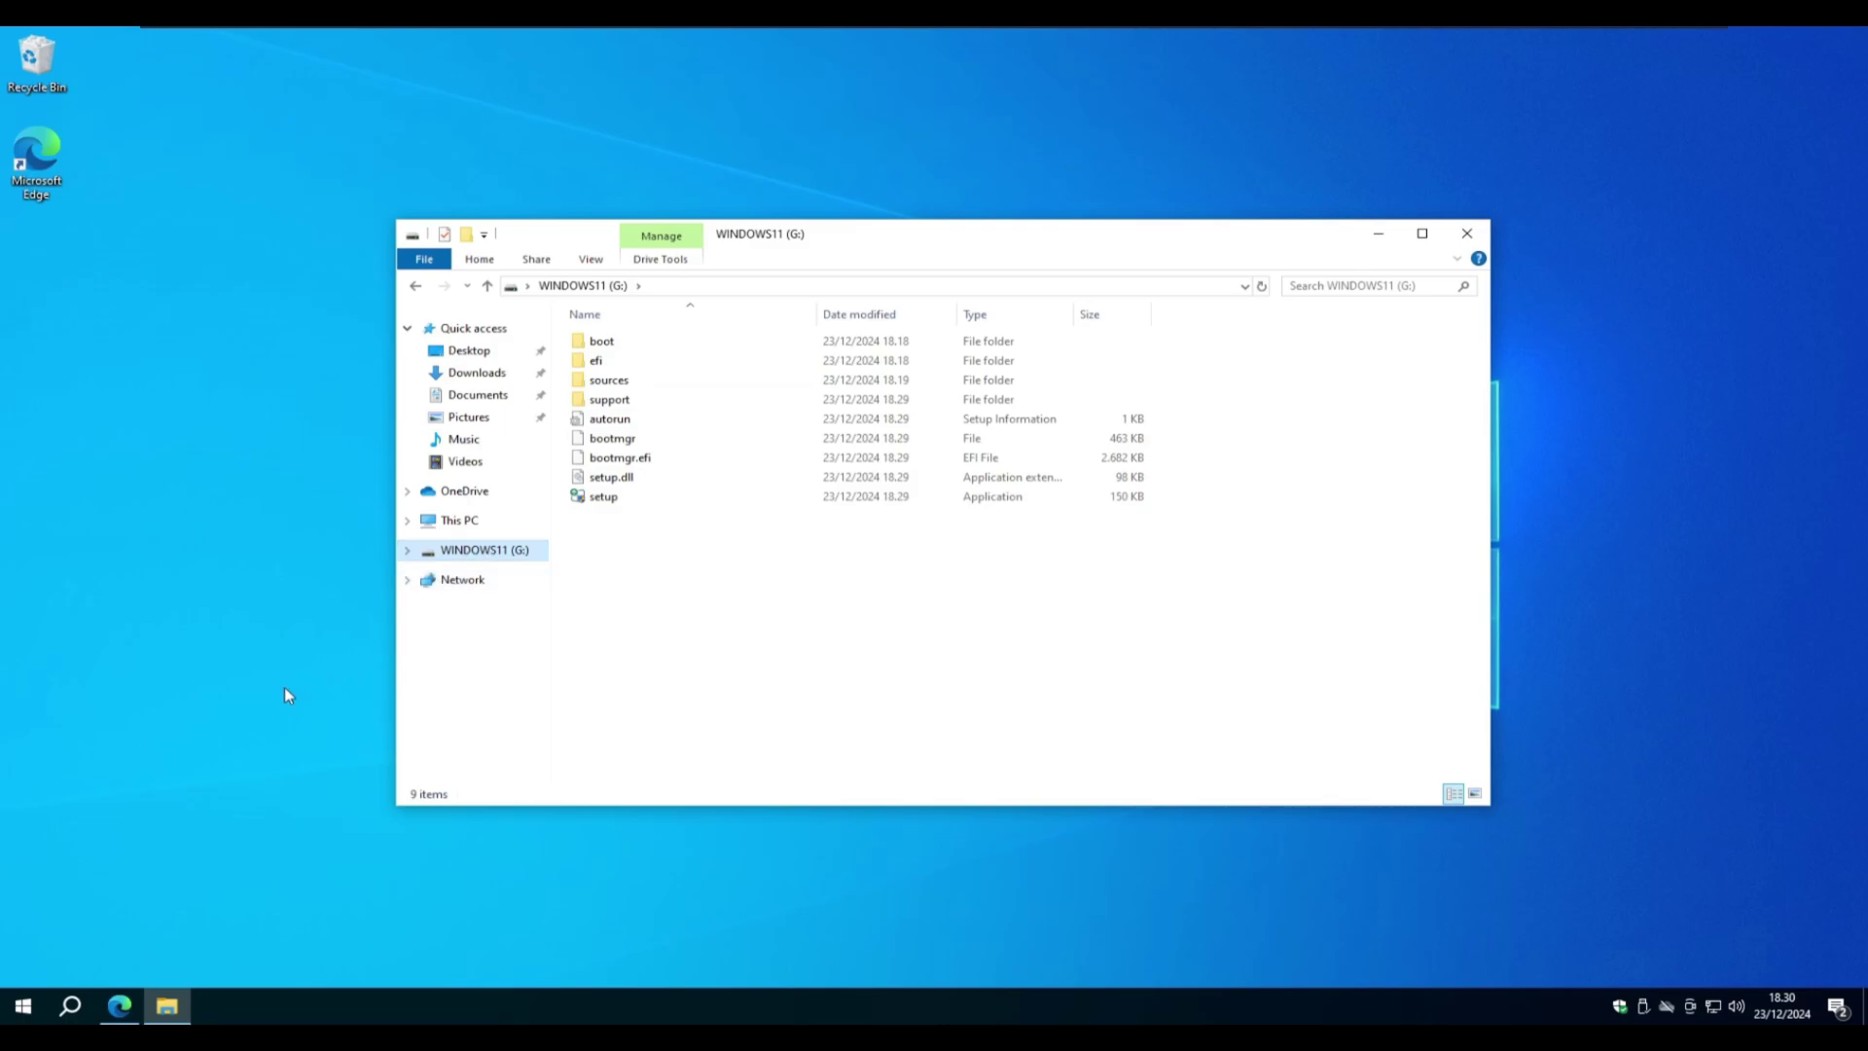
pyautogui.click(24, 1002)
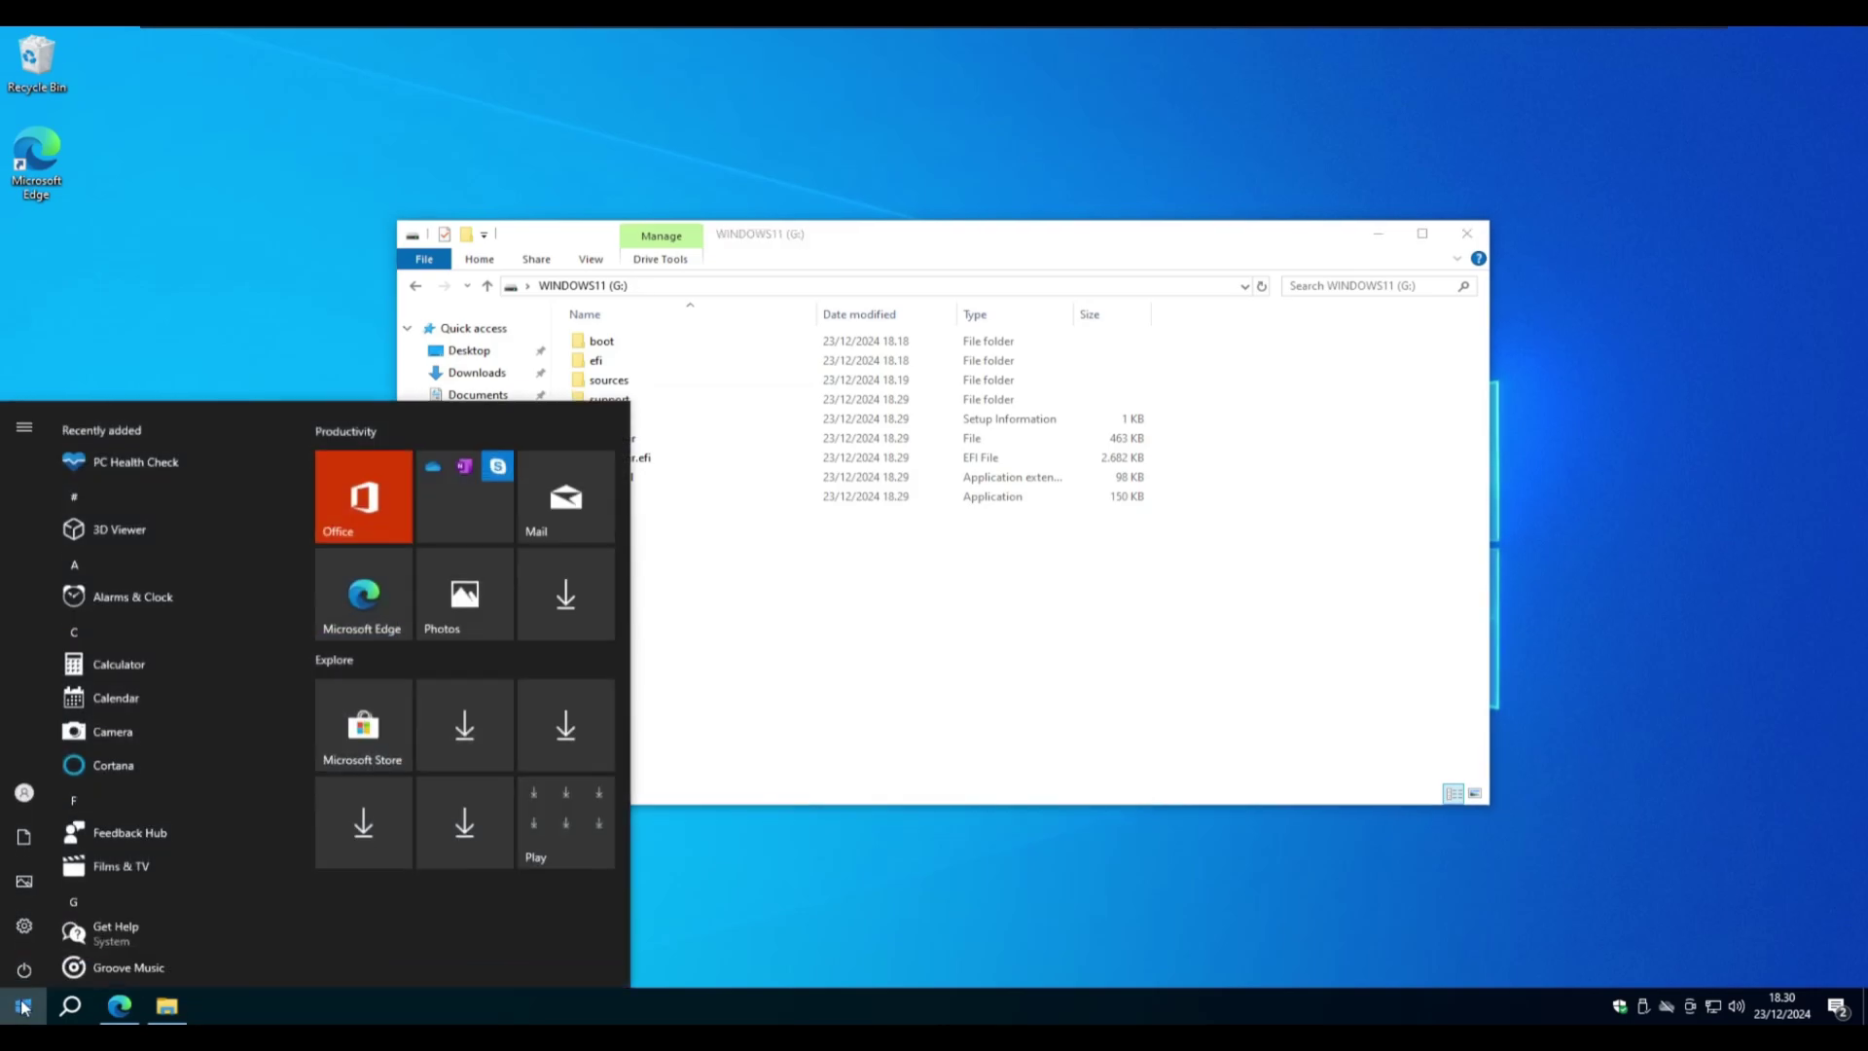
pyautogui.moveTo(27, 963)
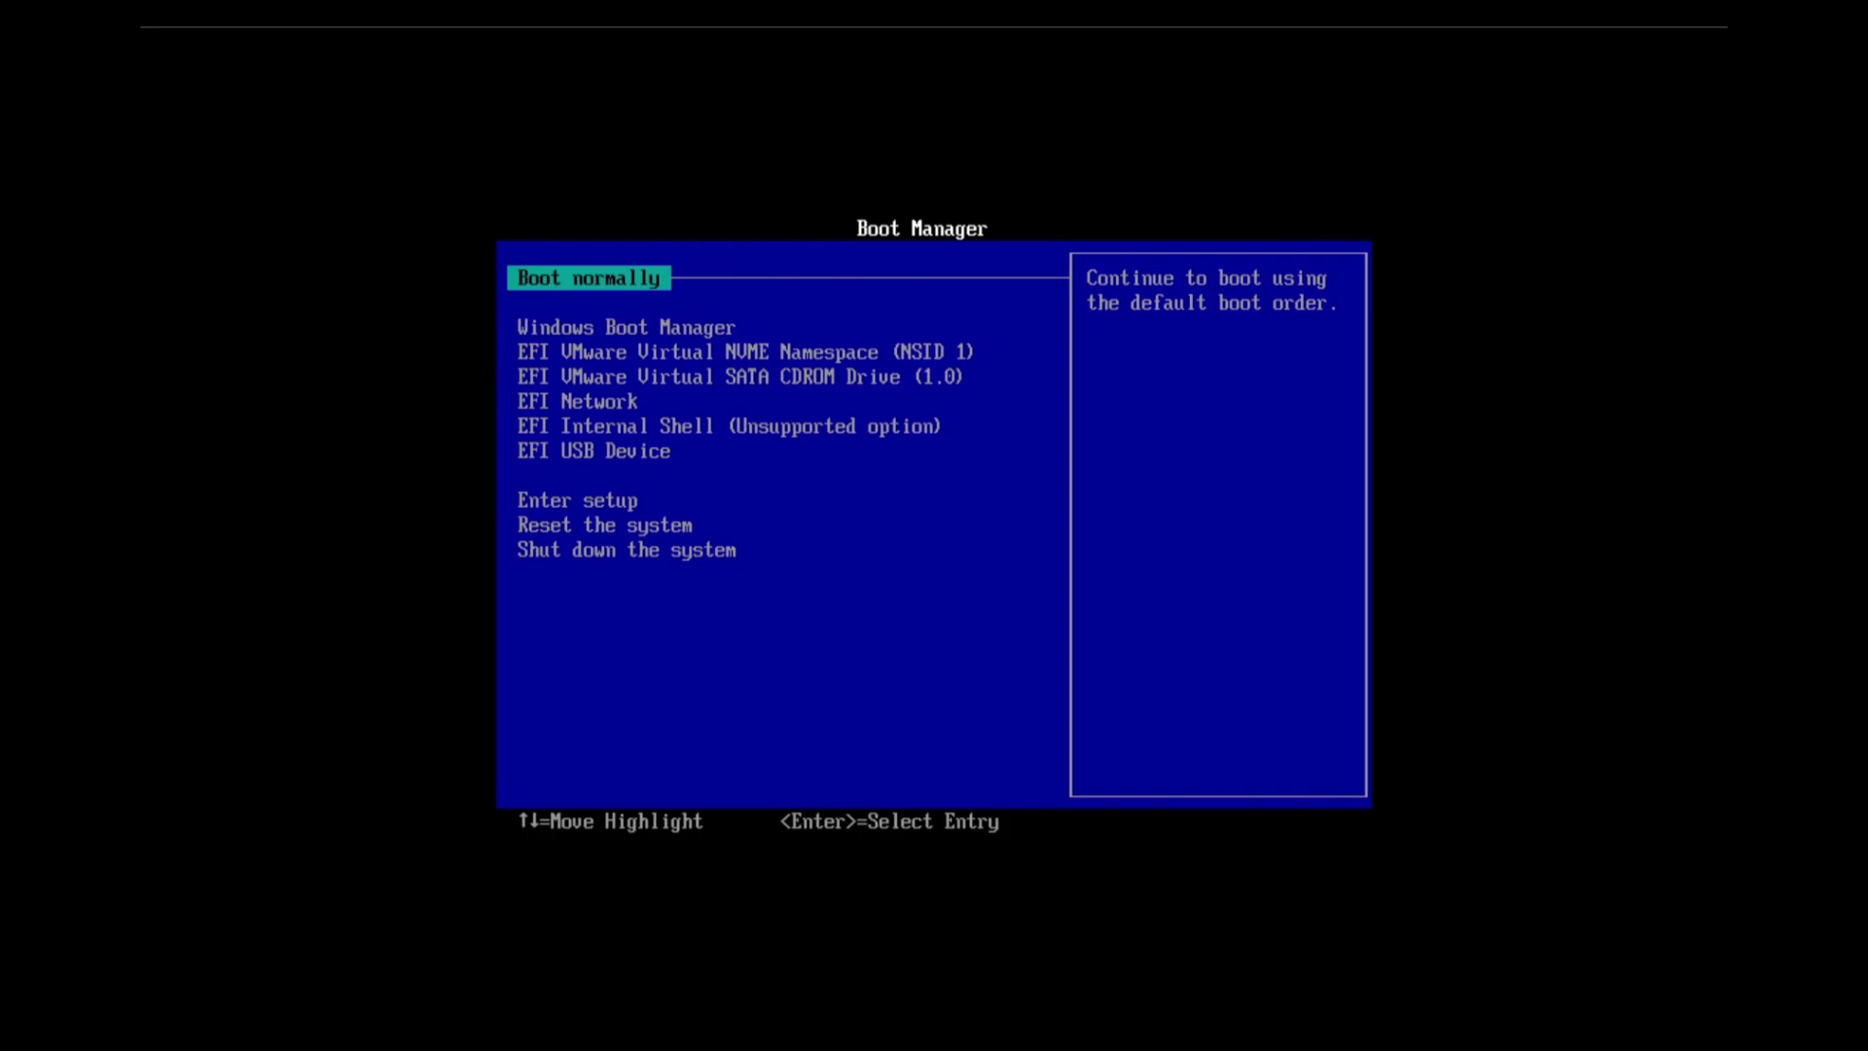
# - Select EFI USB Device in Boot Manager to start Windows 11 Setup from the USB
pyautogui.press('Down')
pyautogui.press('Down')
pyautogui.press('Down')
pyautogui.press('Down')
pyautogui.press('Down')
pyautogui.press('Down')
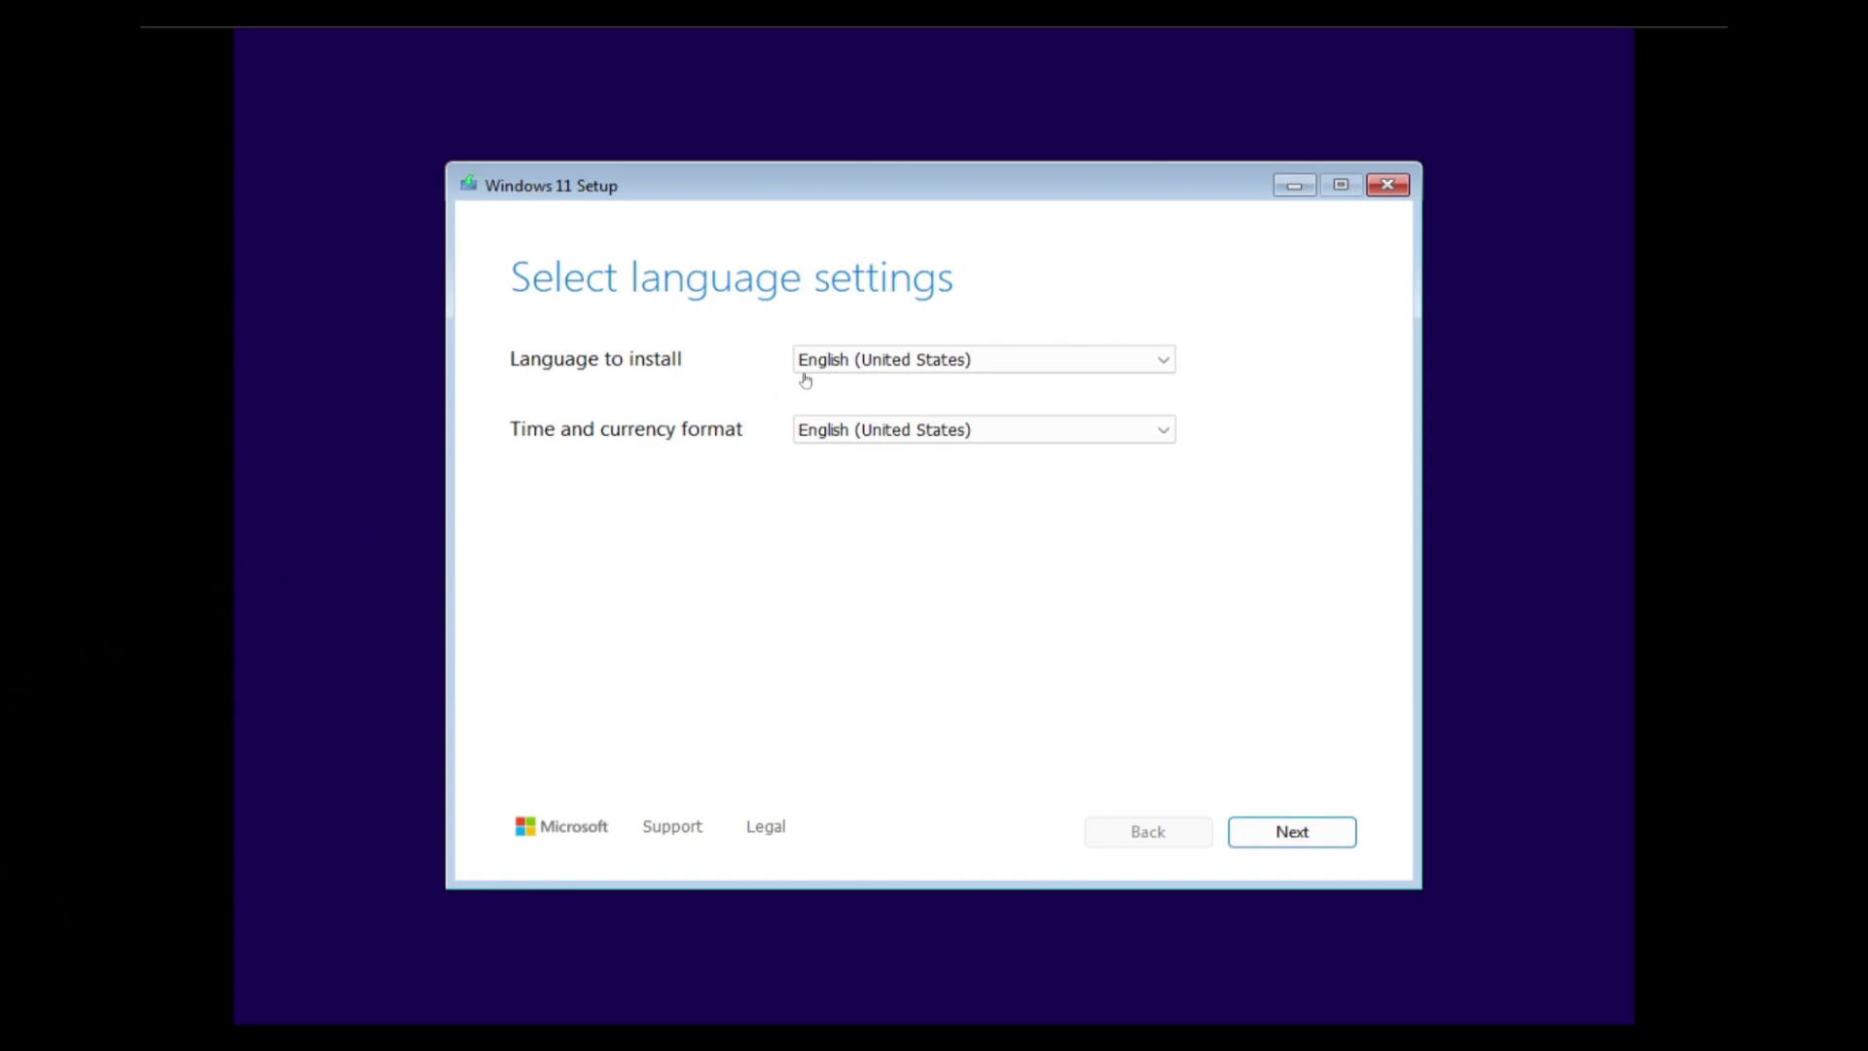
# - Keep English (United States) for both language and time and currency formats, and continue
pyautogui.click(872, 364)
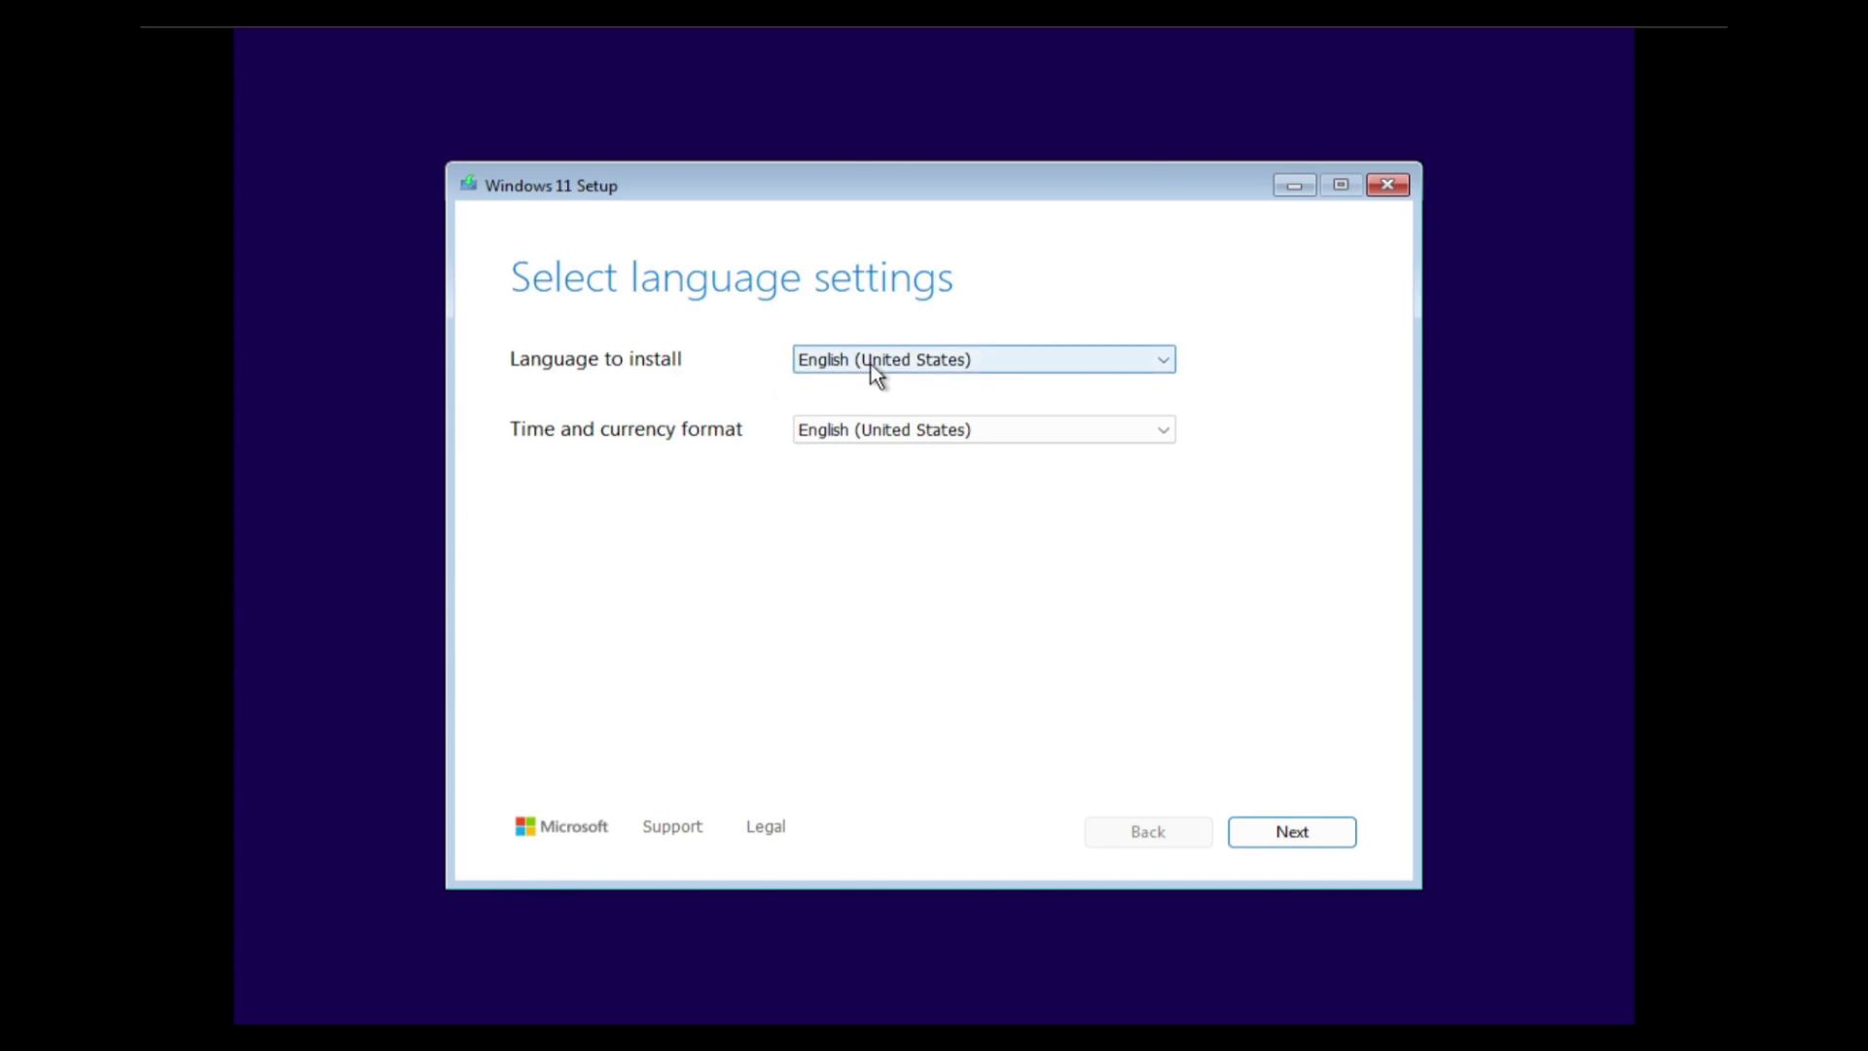
pyautogui.click(872, 364)
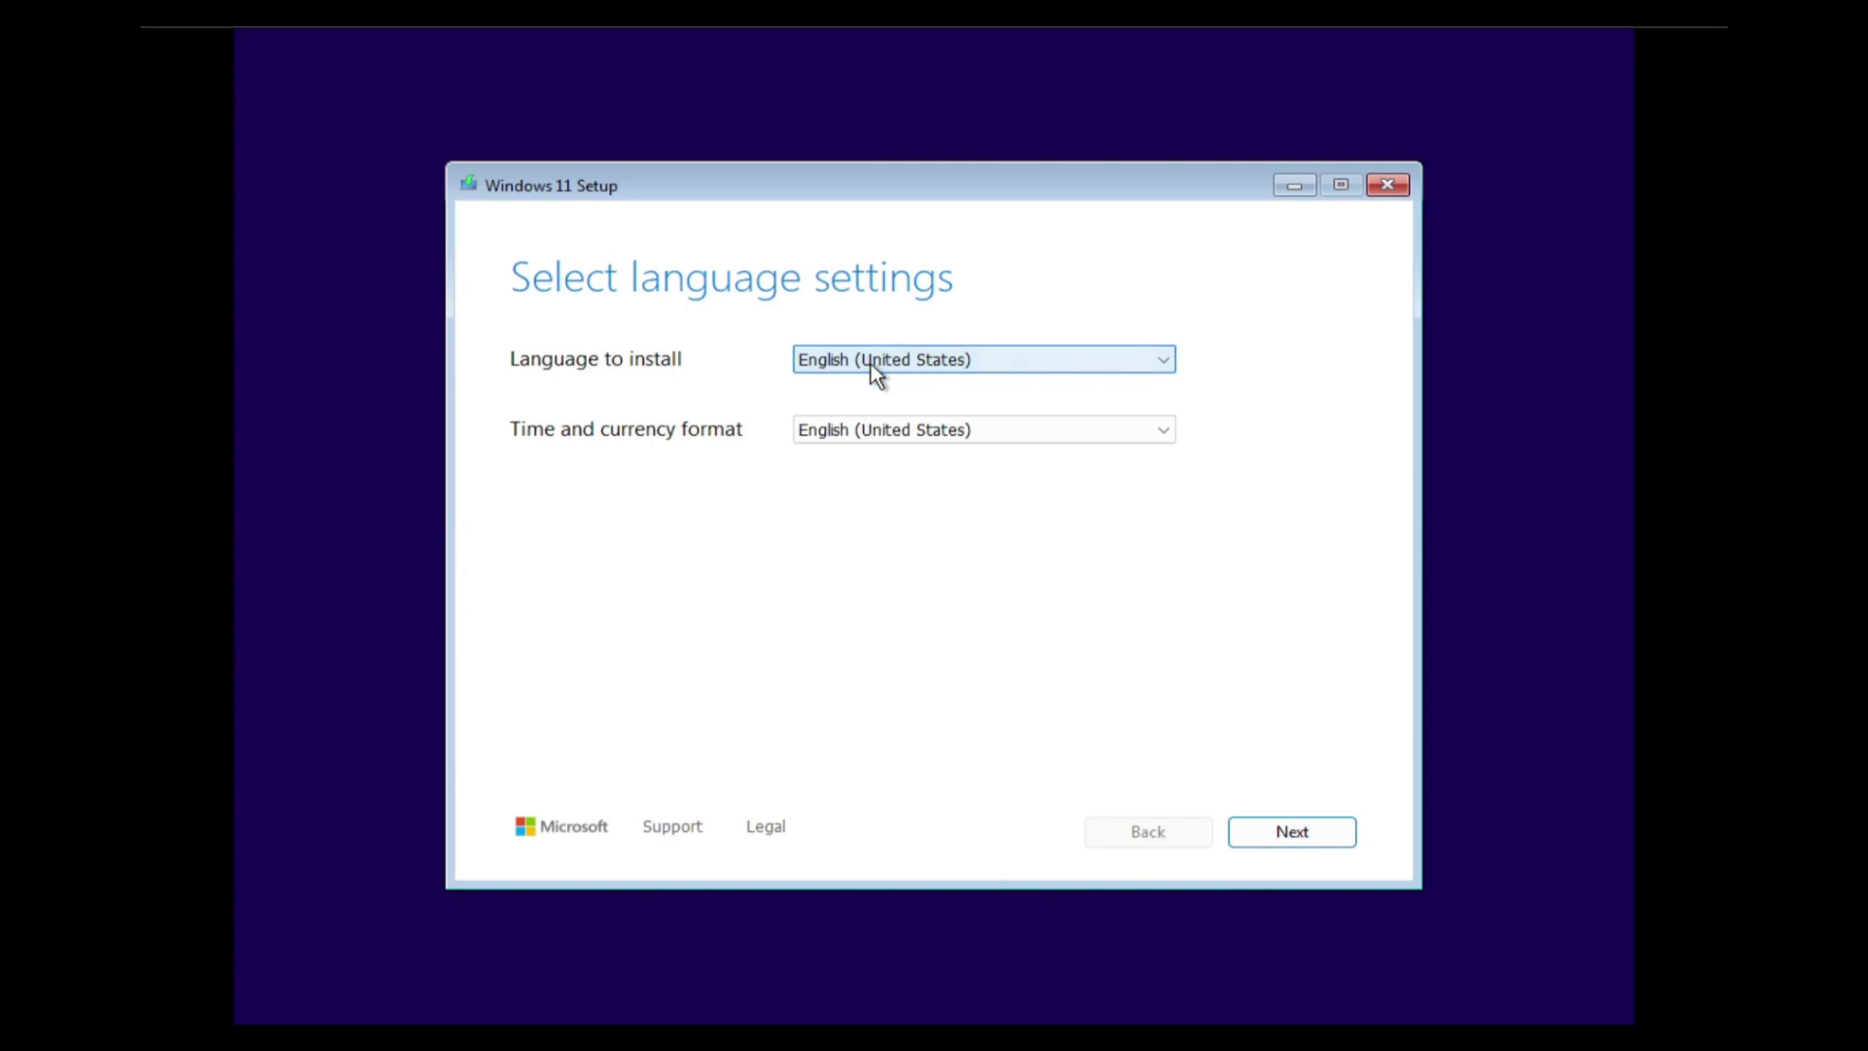
pyautogui.click(891, 429)
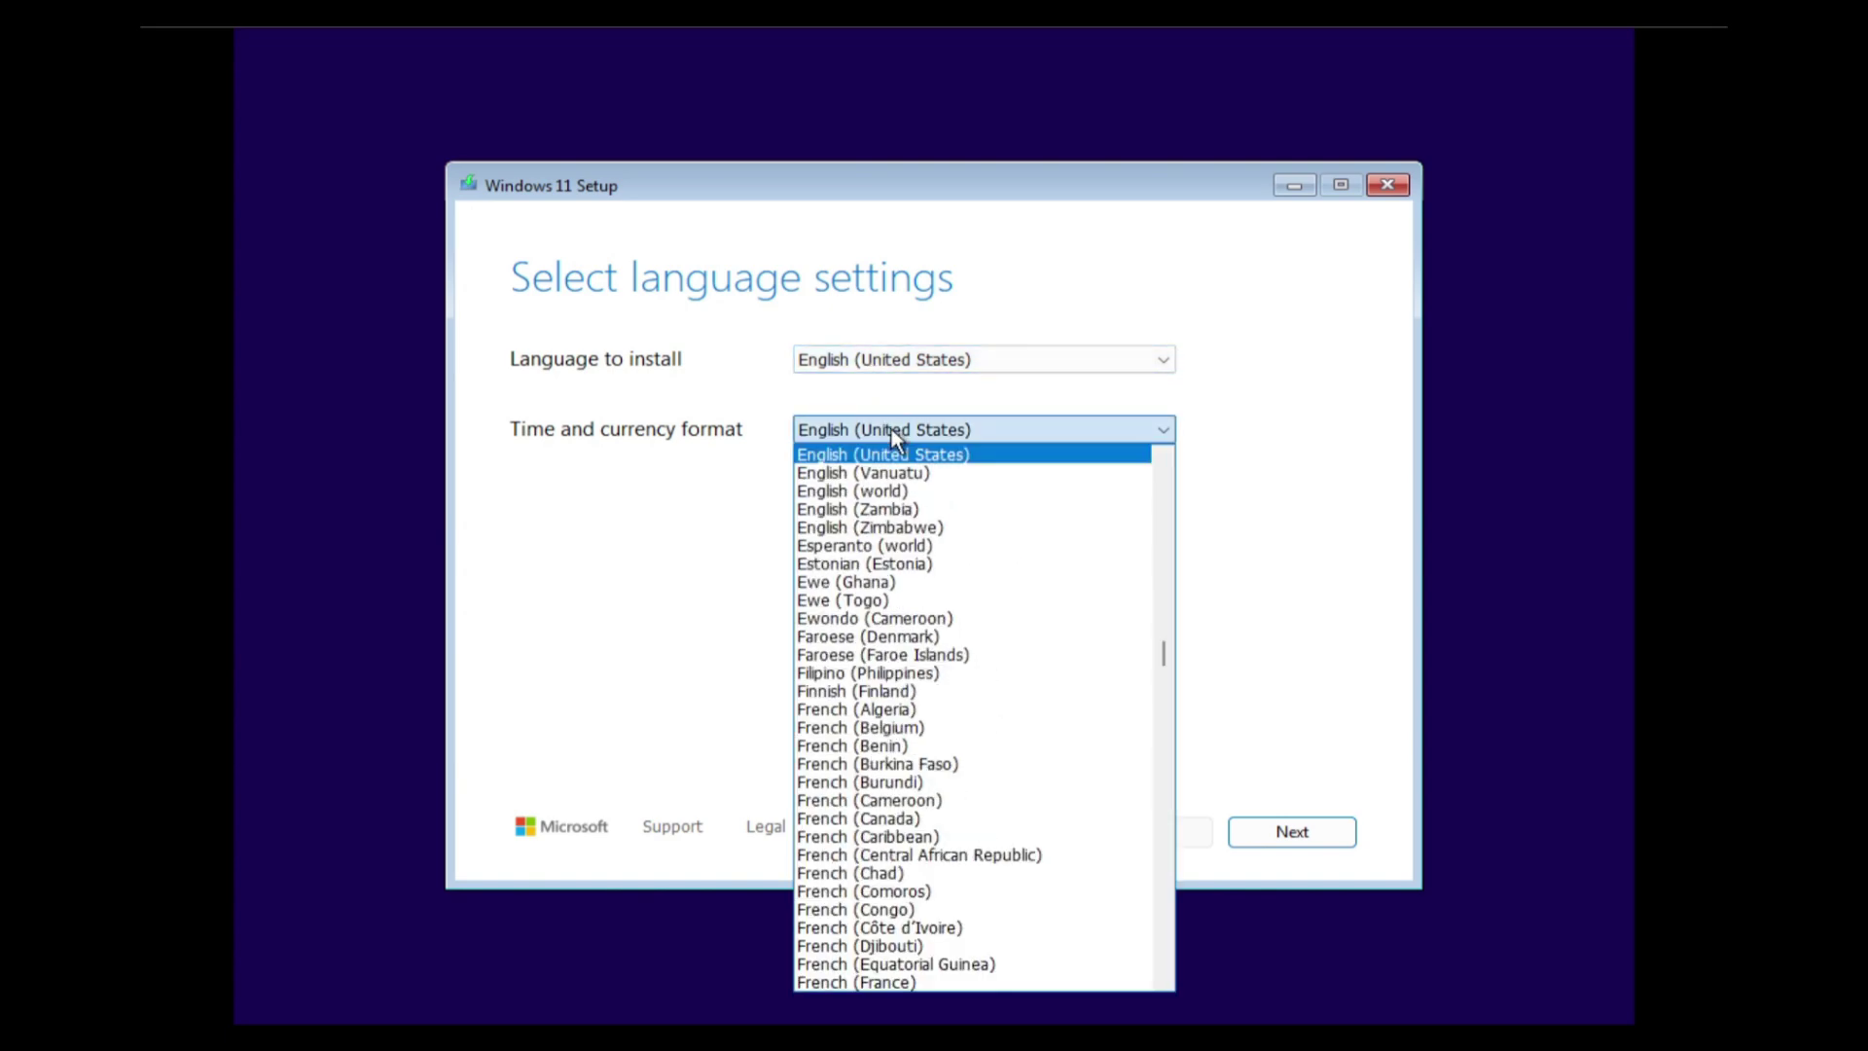
pyautogui.scroll(-20, 913, 757)
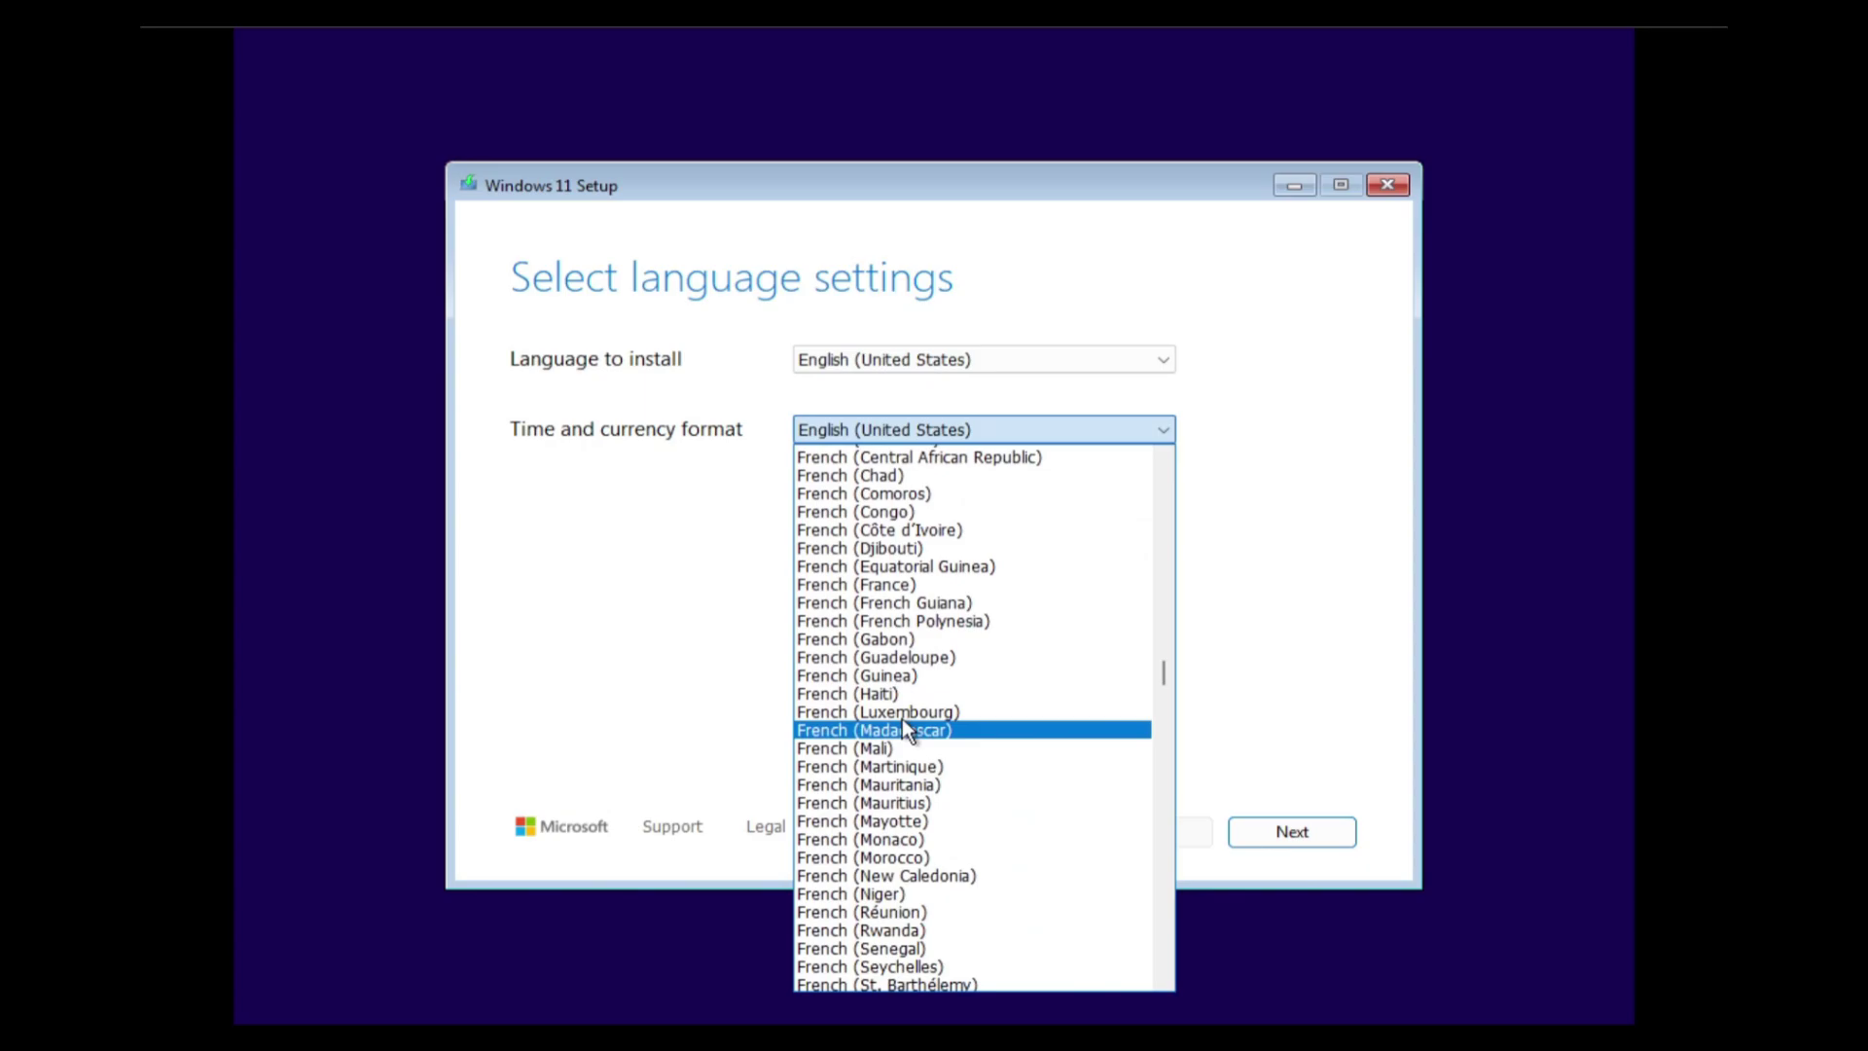
pyautogui.scroll(-20, 878, 623)
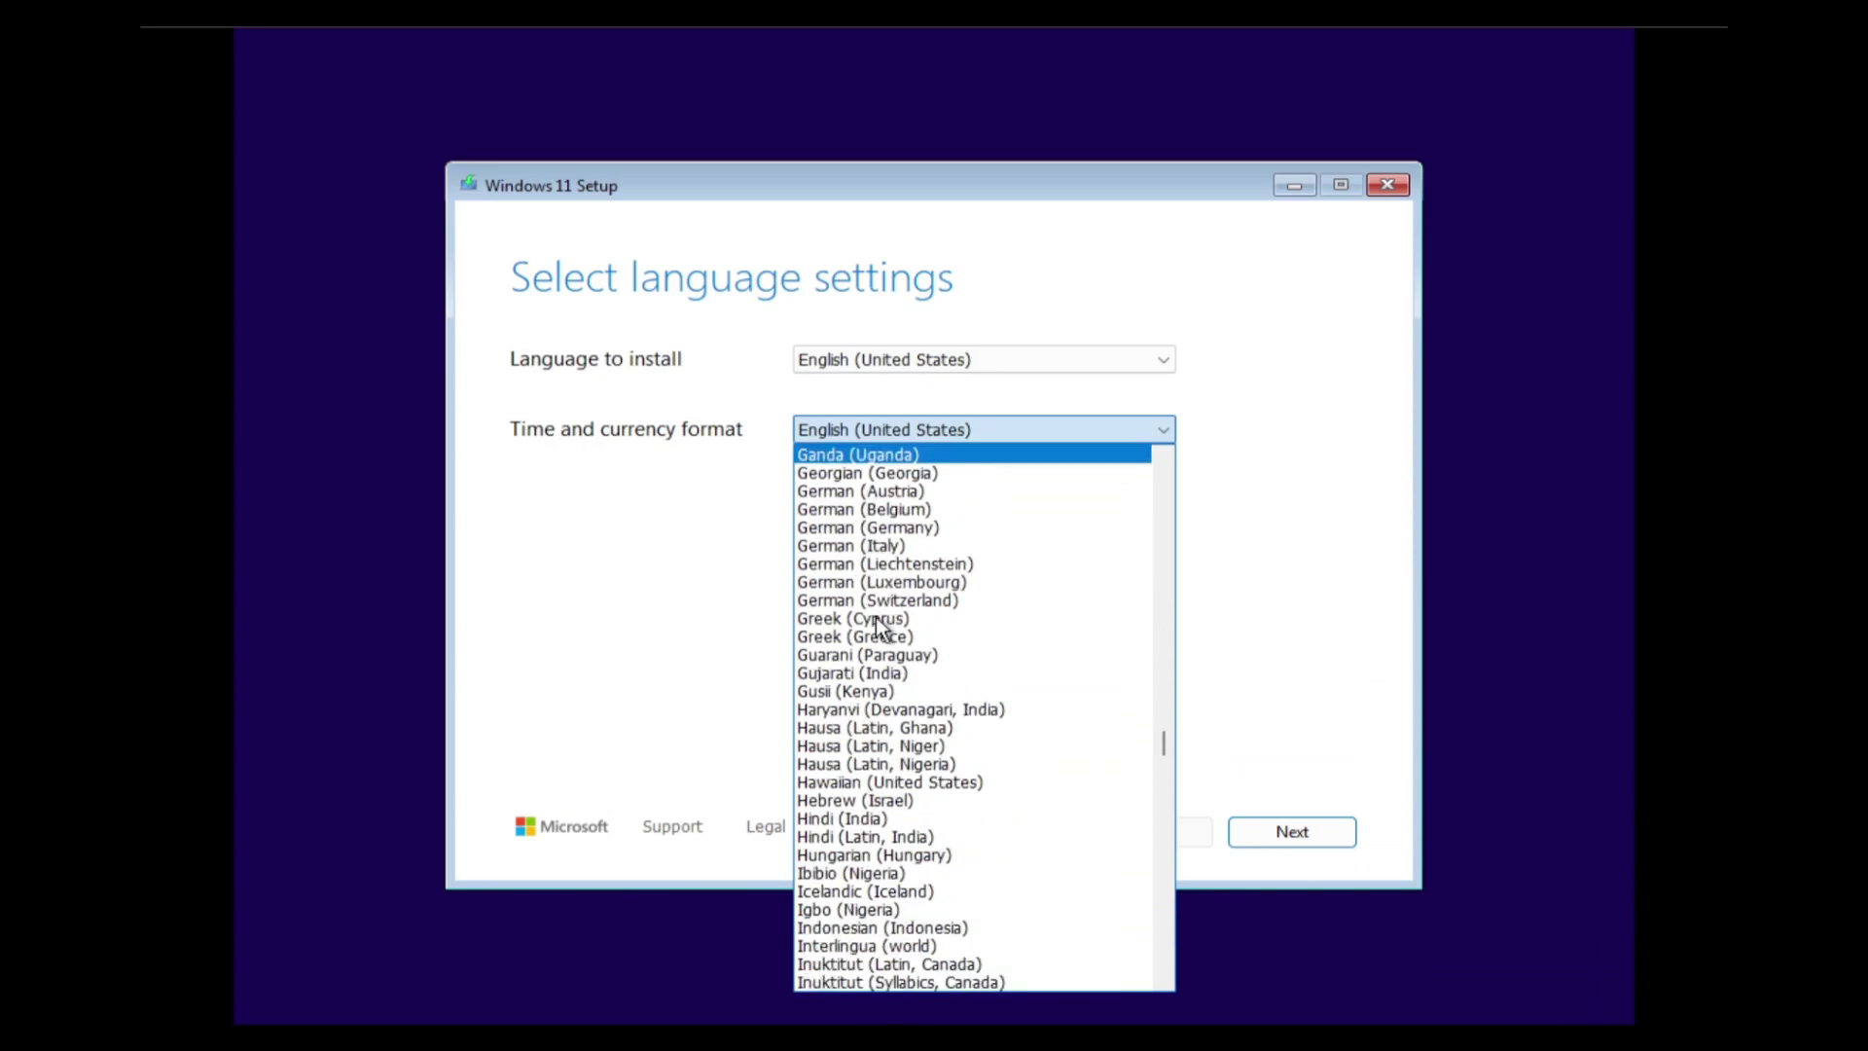
pyautogui.scroll(-15, 876, 616)
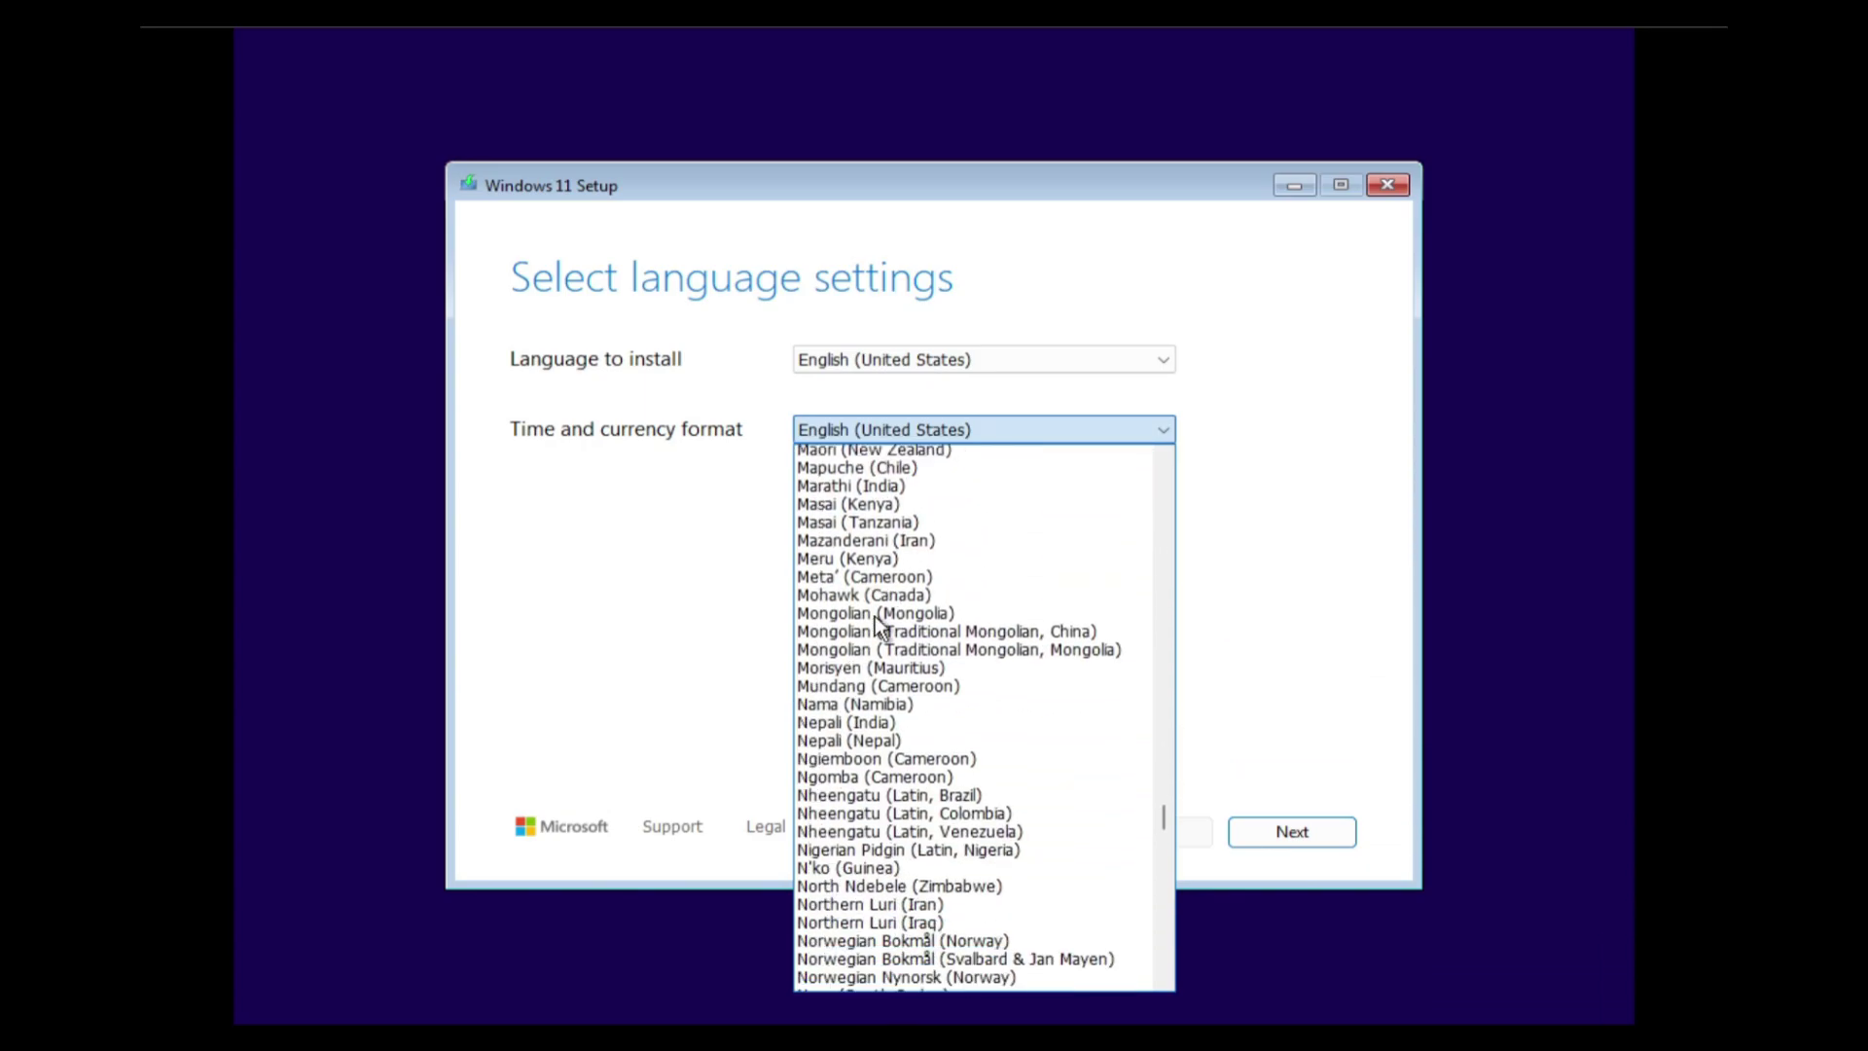
pyautogui.click(1196, 597)
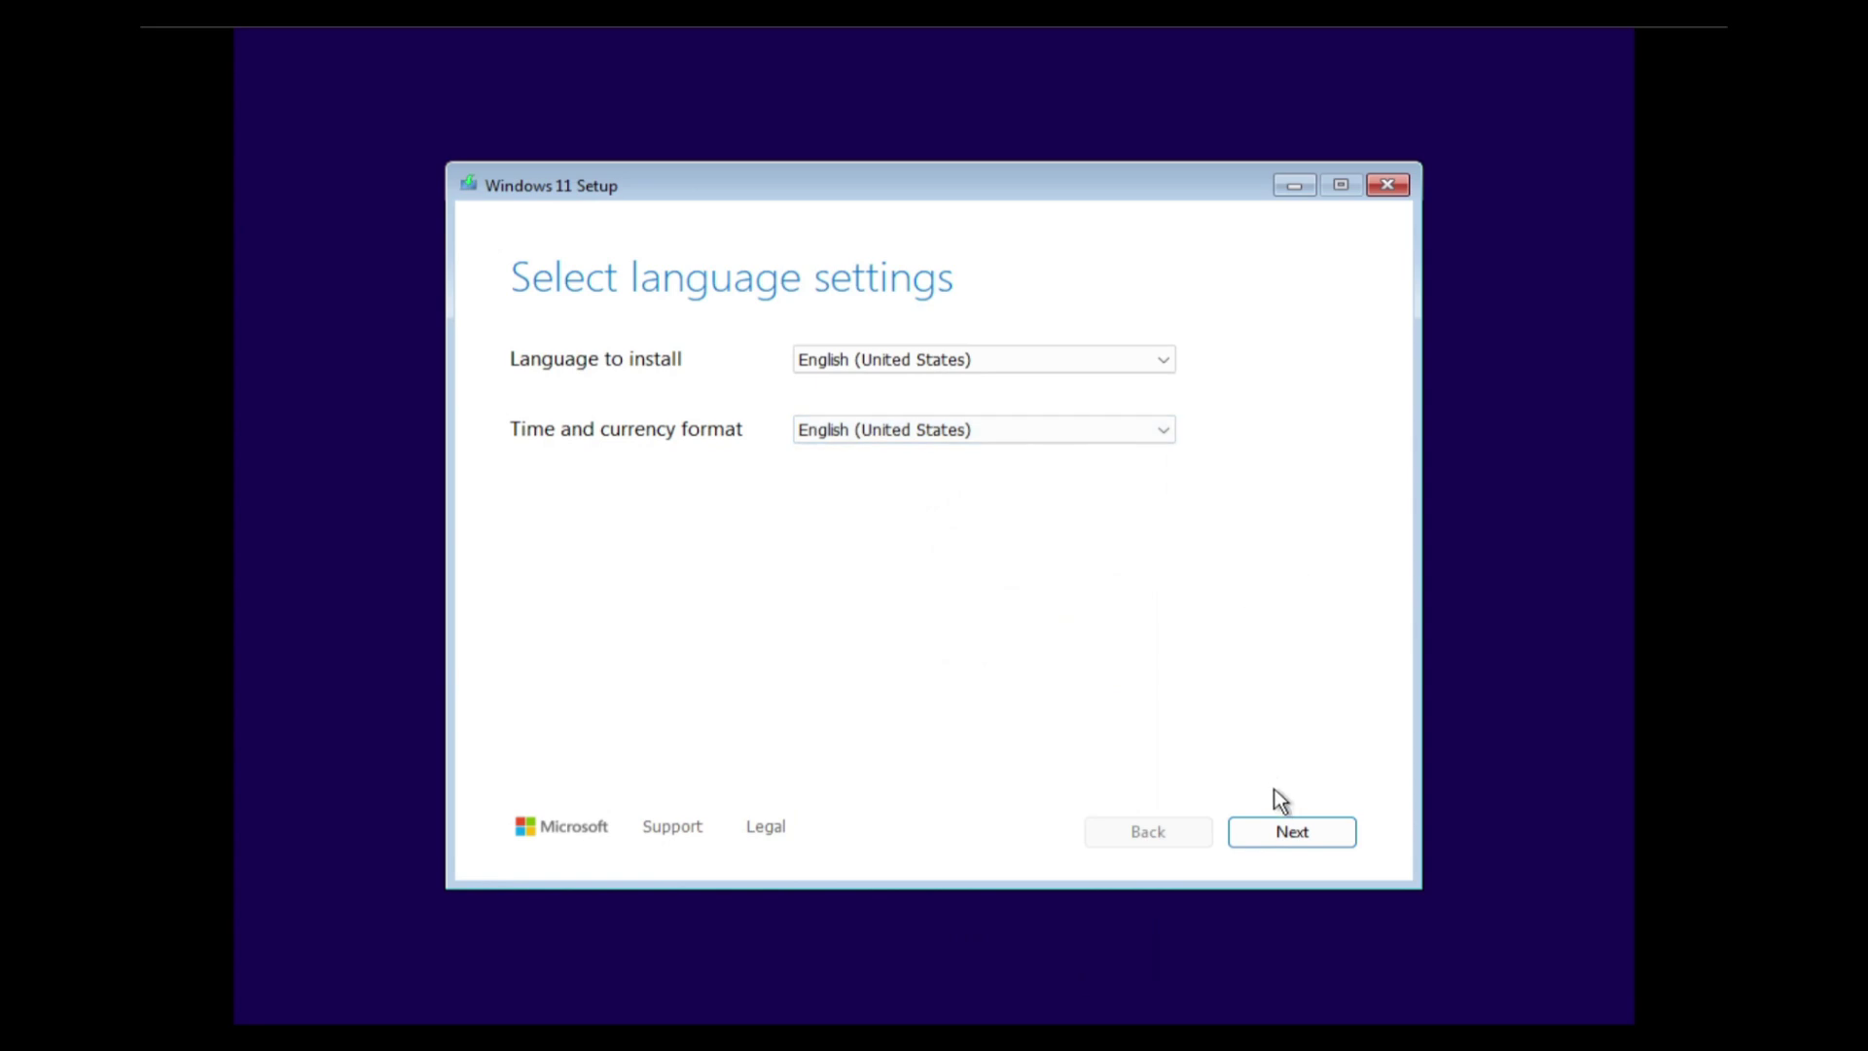
pyautogui.click(1271, 823)
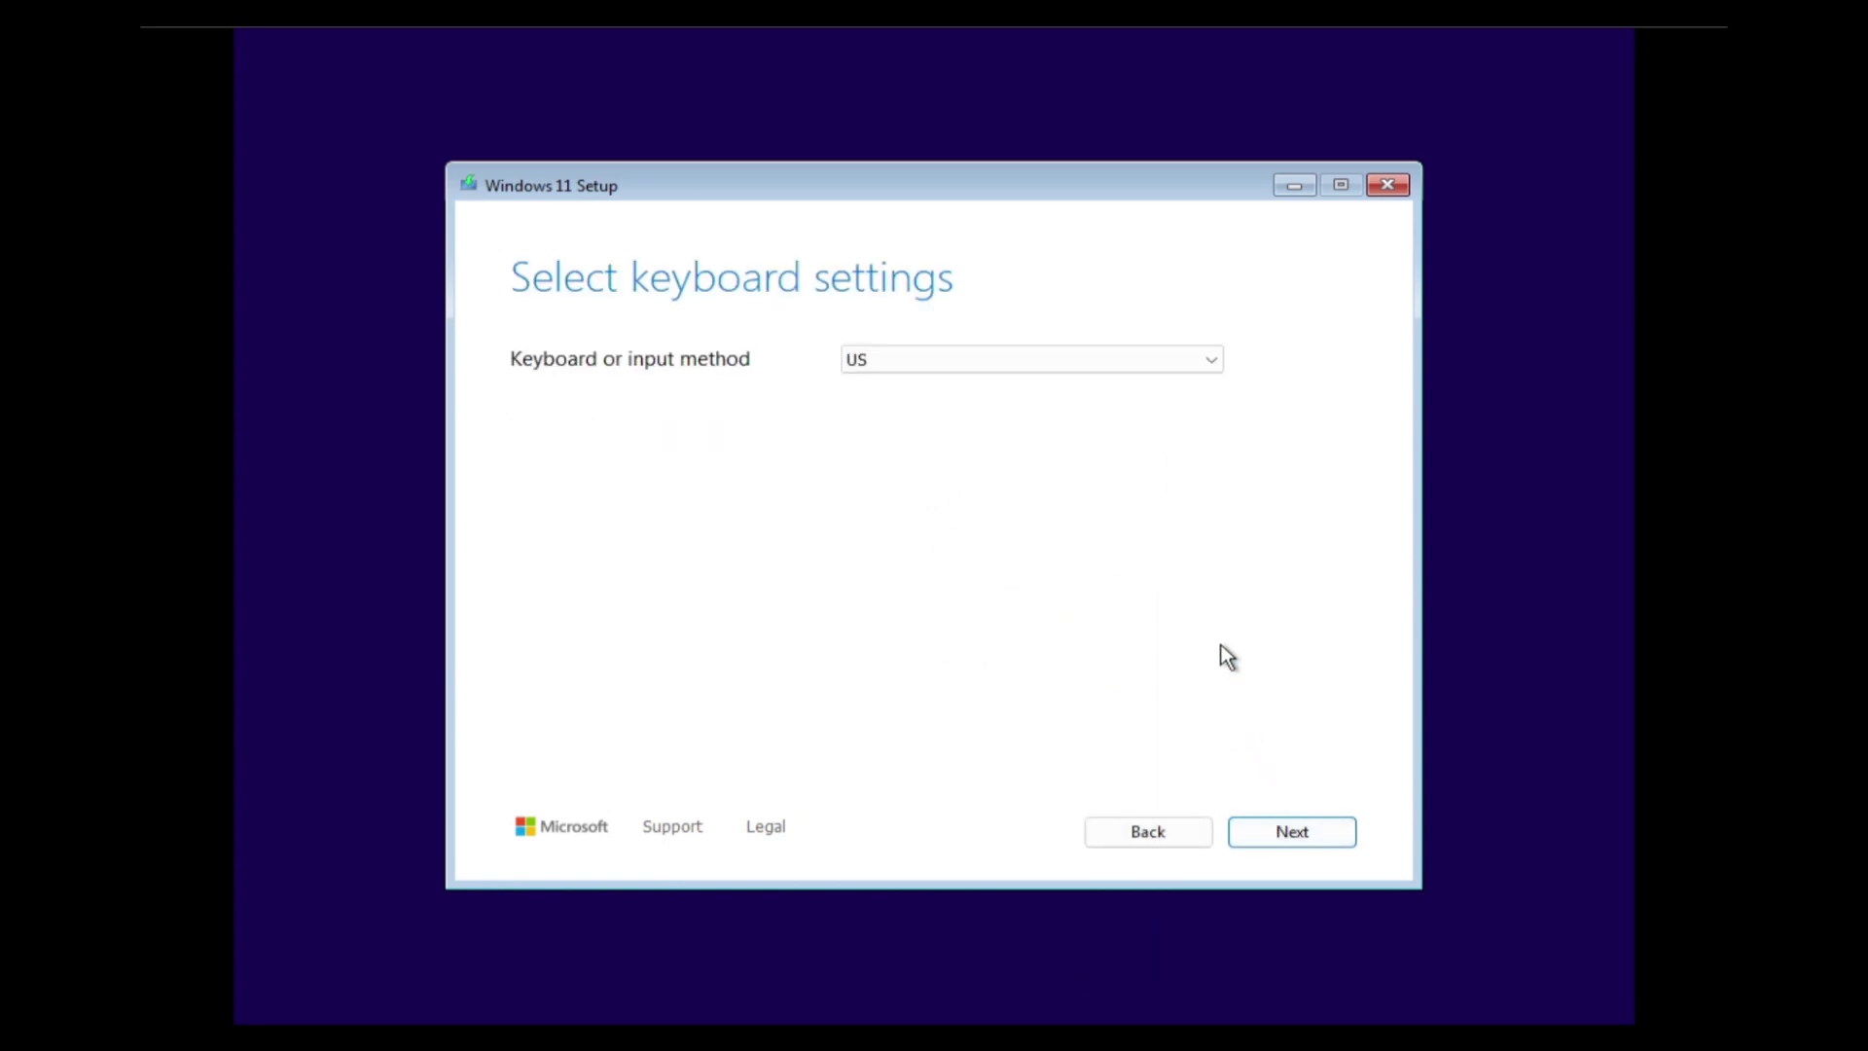
# - Keep the US keyboard layout and continue to the setup options
pyautogui.click(1176, 370)
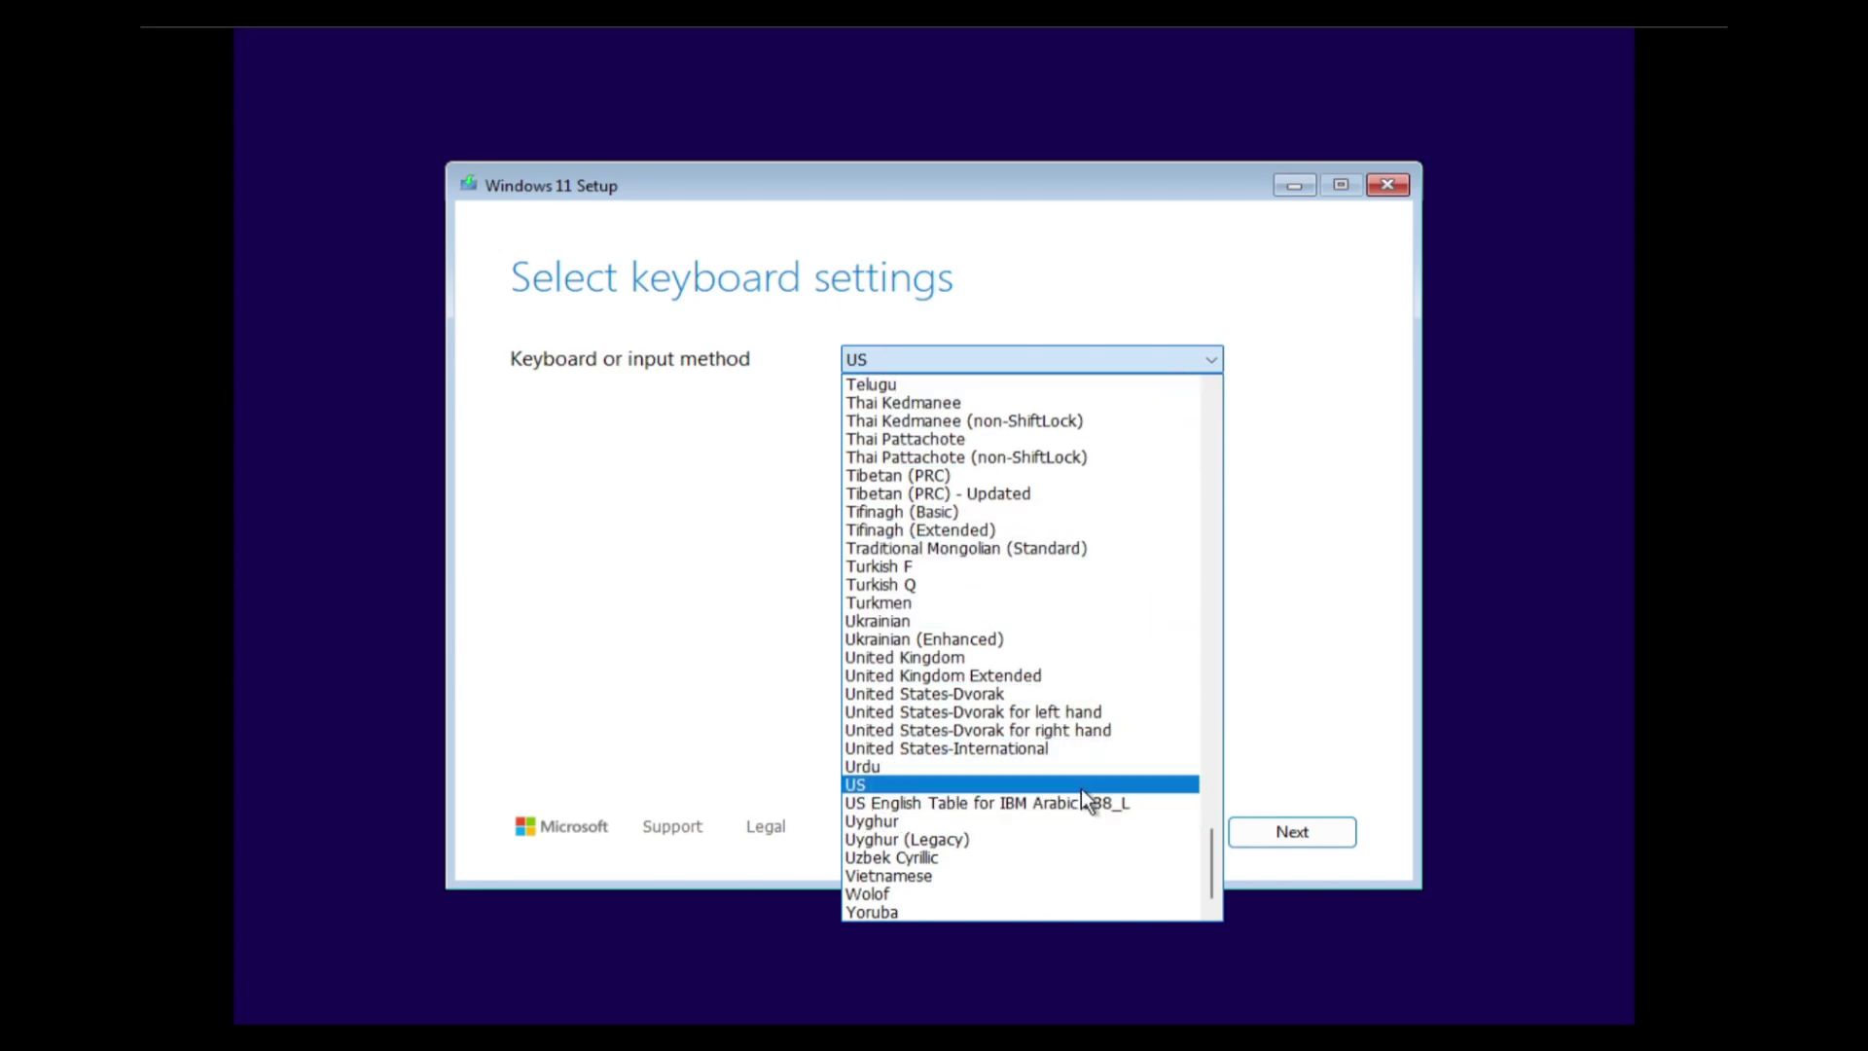
pyautogui.click(1351, 635)
pyautogui.click(1279, 834)
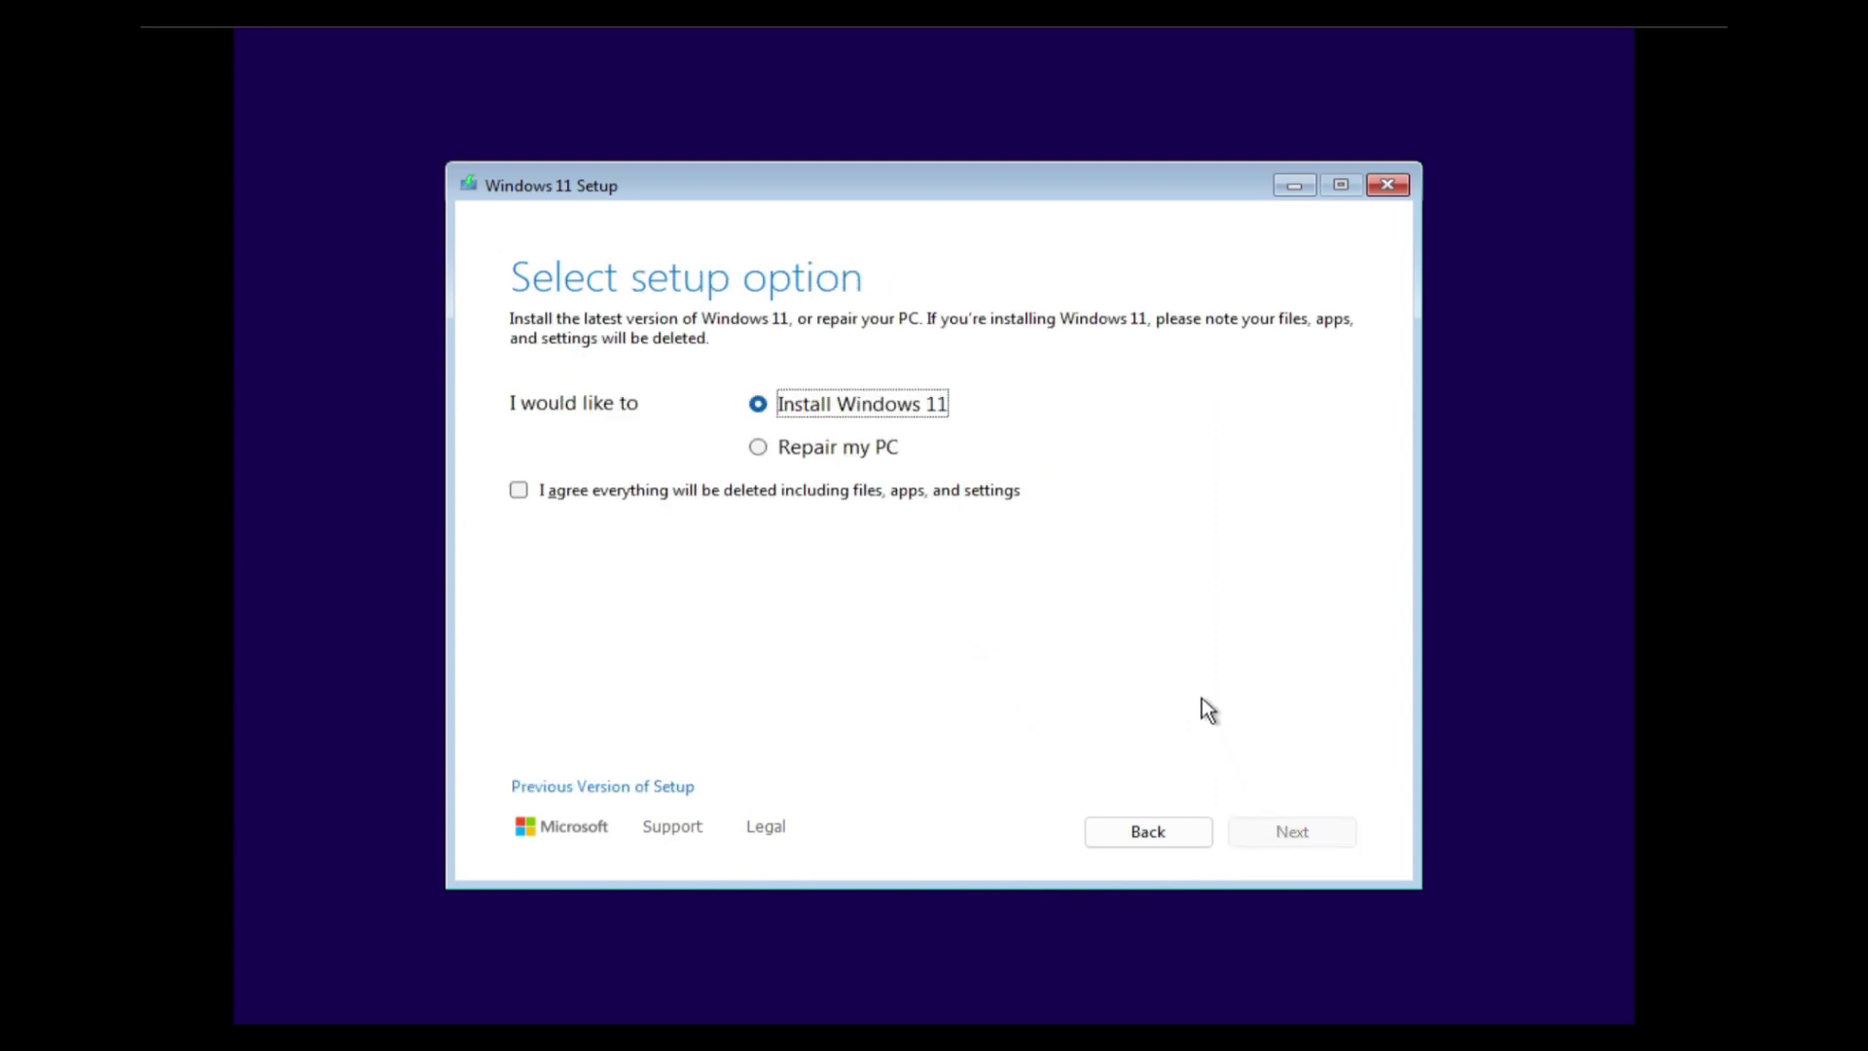
# - Agree to deleting everything on the disk, continue without a product key, and pick Windows 11 Pro
pyautogui.click(866, 498)
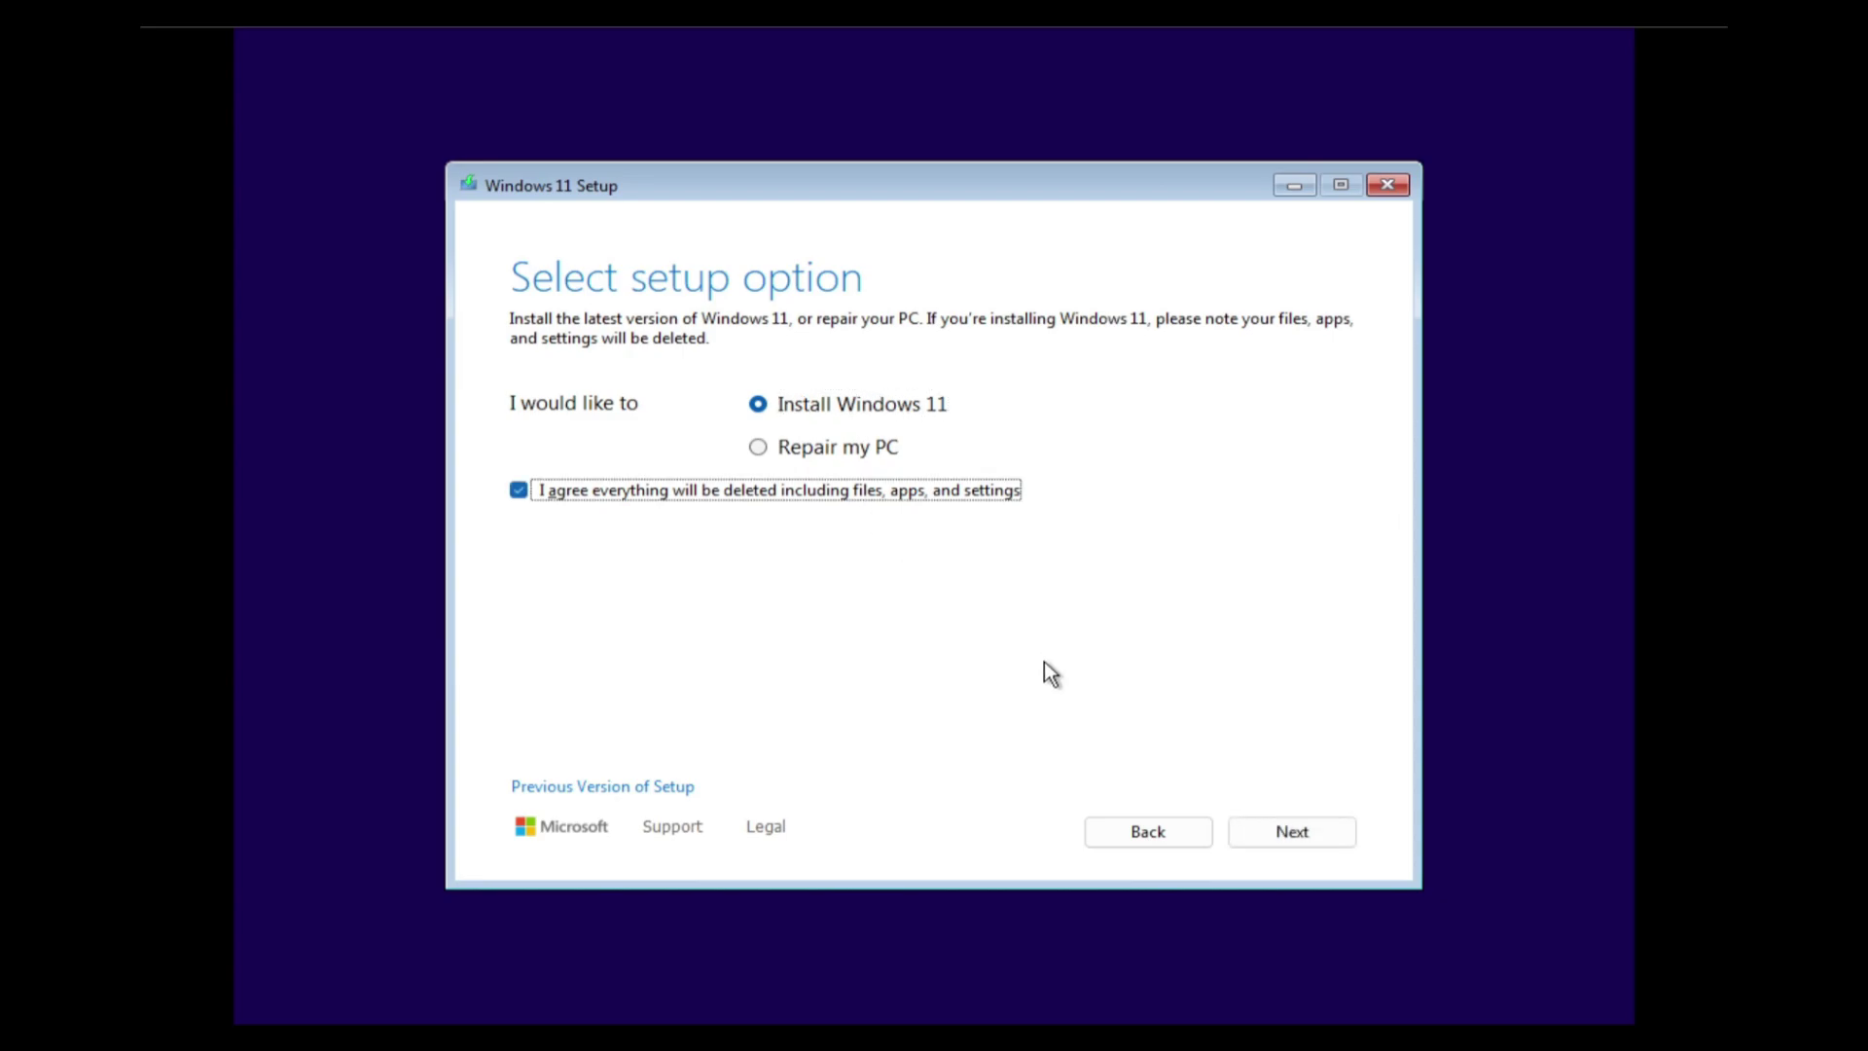
pyautogui.click(1239, 824)
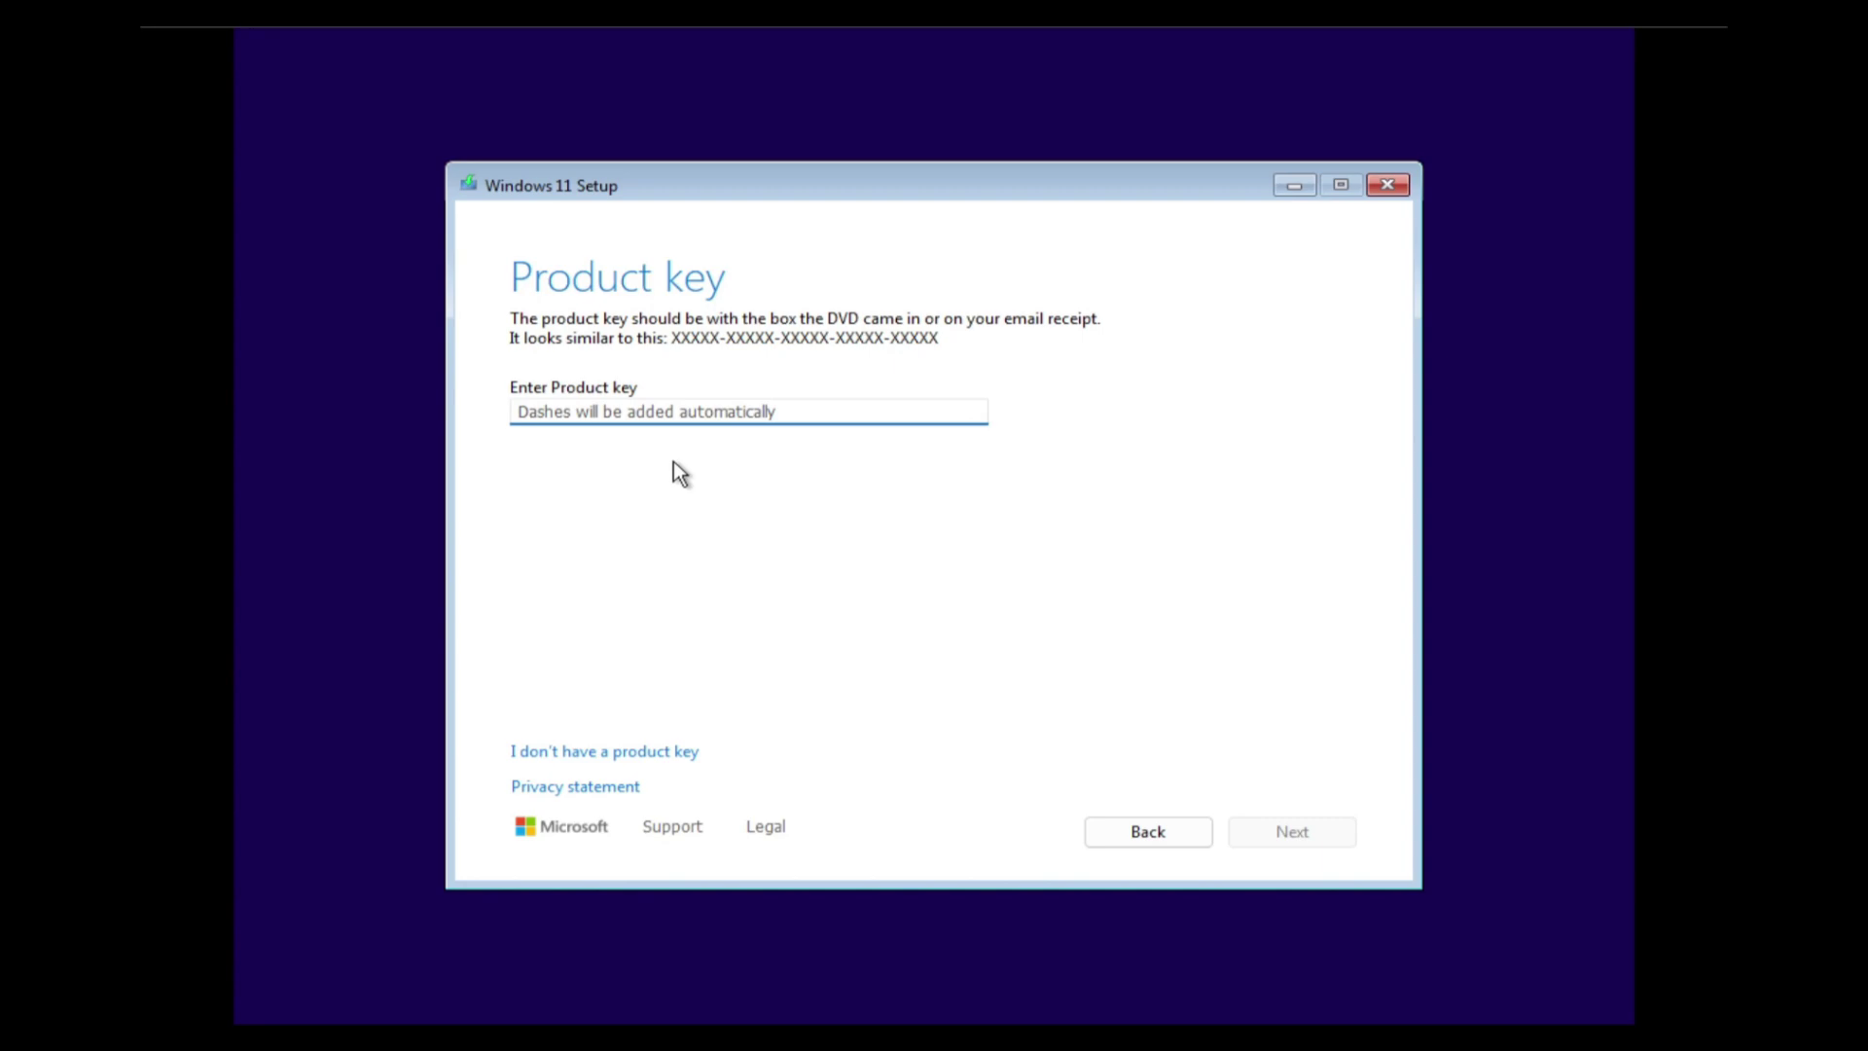
pyautogui.click(603, 751)
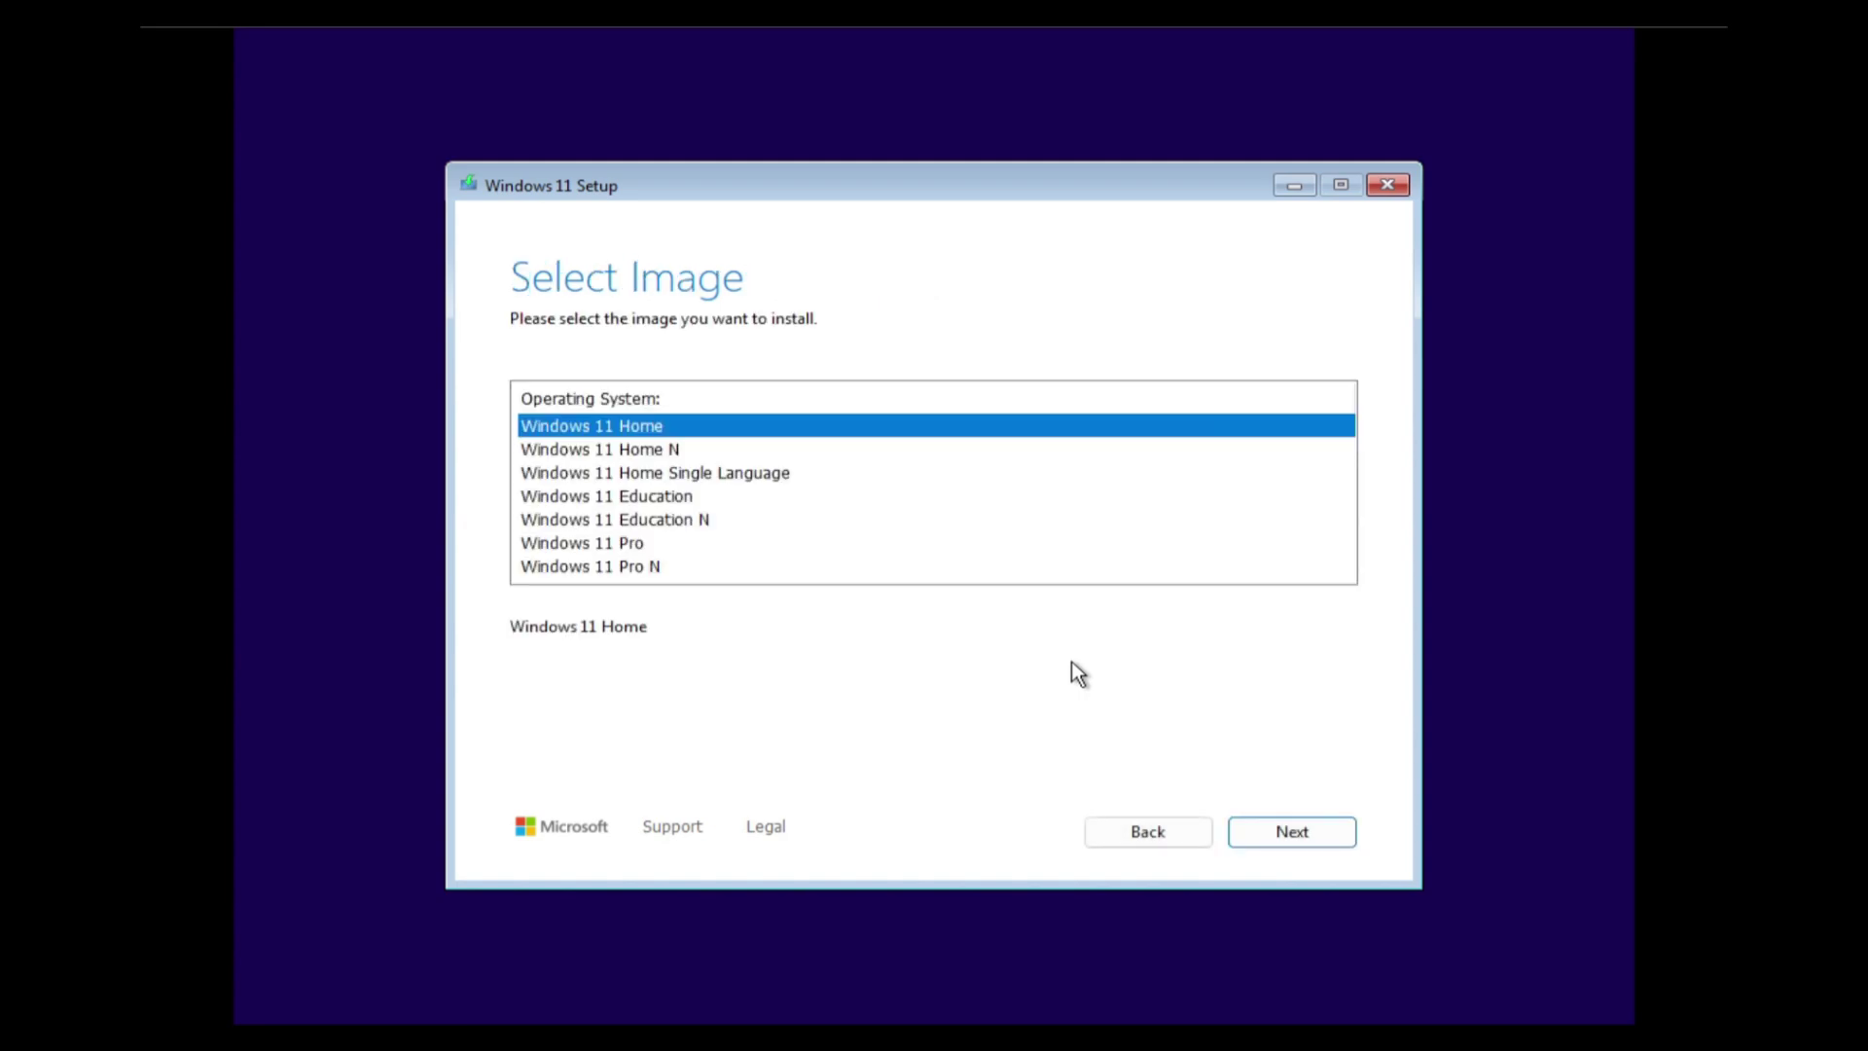
pyautogui.click(670, 547)
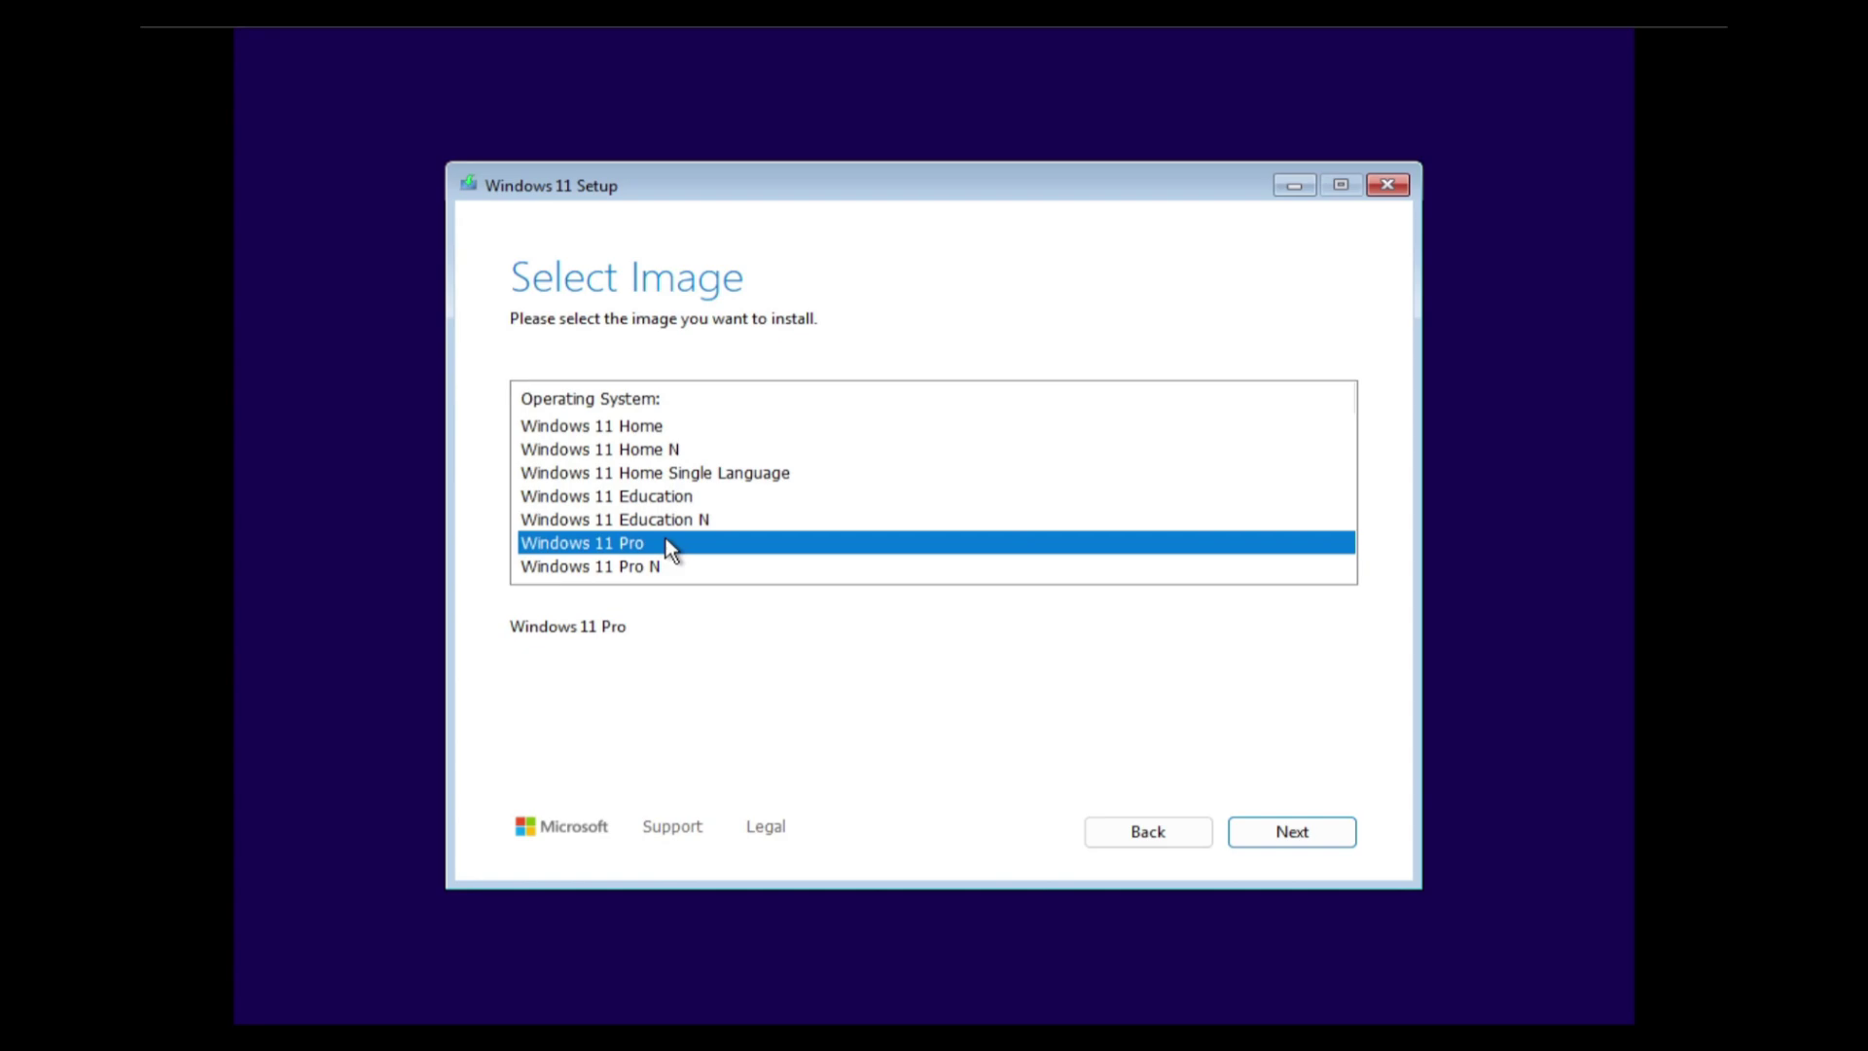
pyautogui.click(1258, 831)
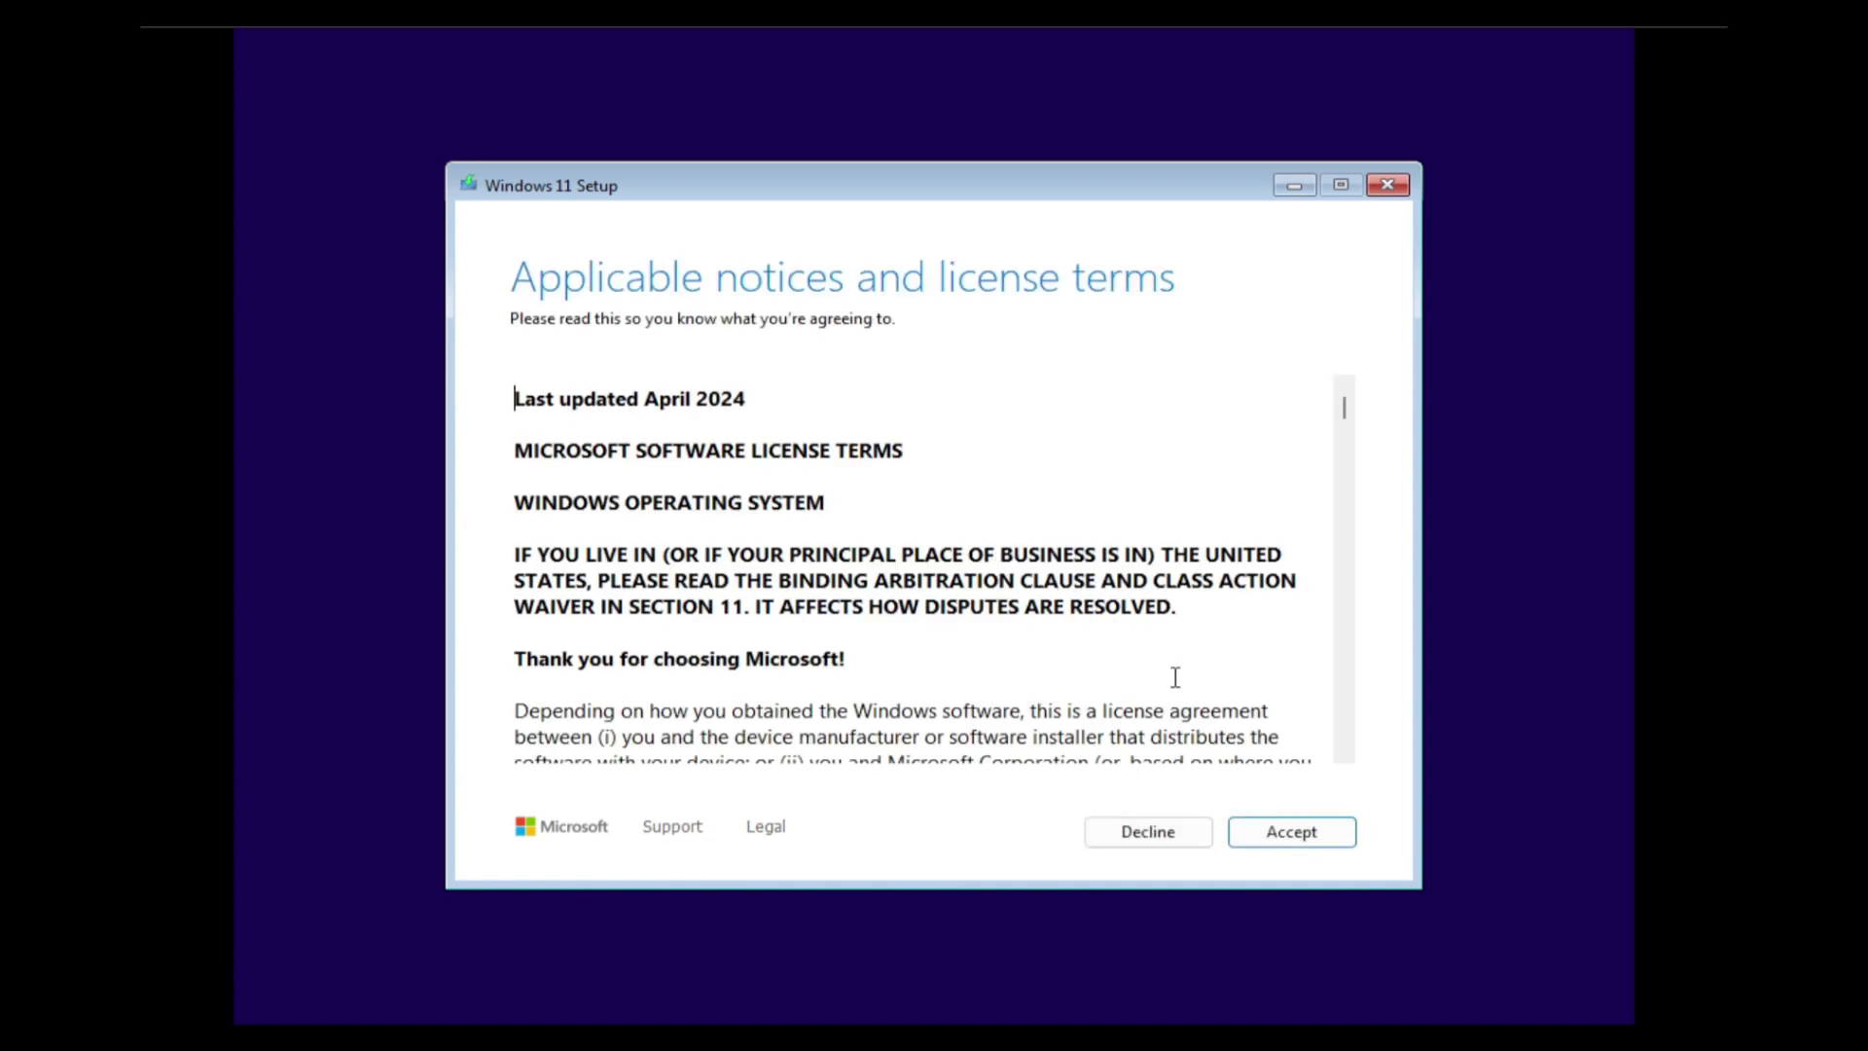
# - Accept the Windows 11 license terms and let the installation run to first-run setup
pyautogui.click(1319, 838)
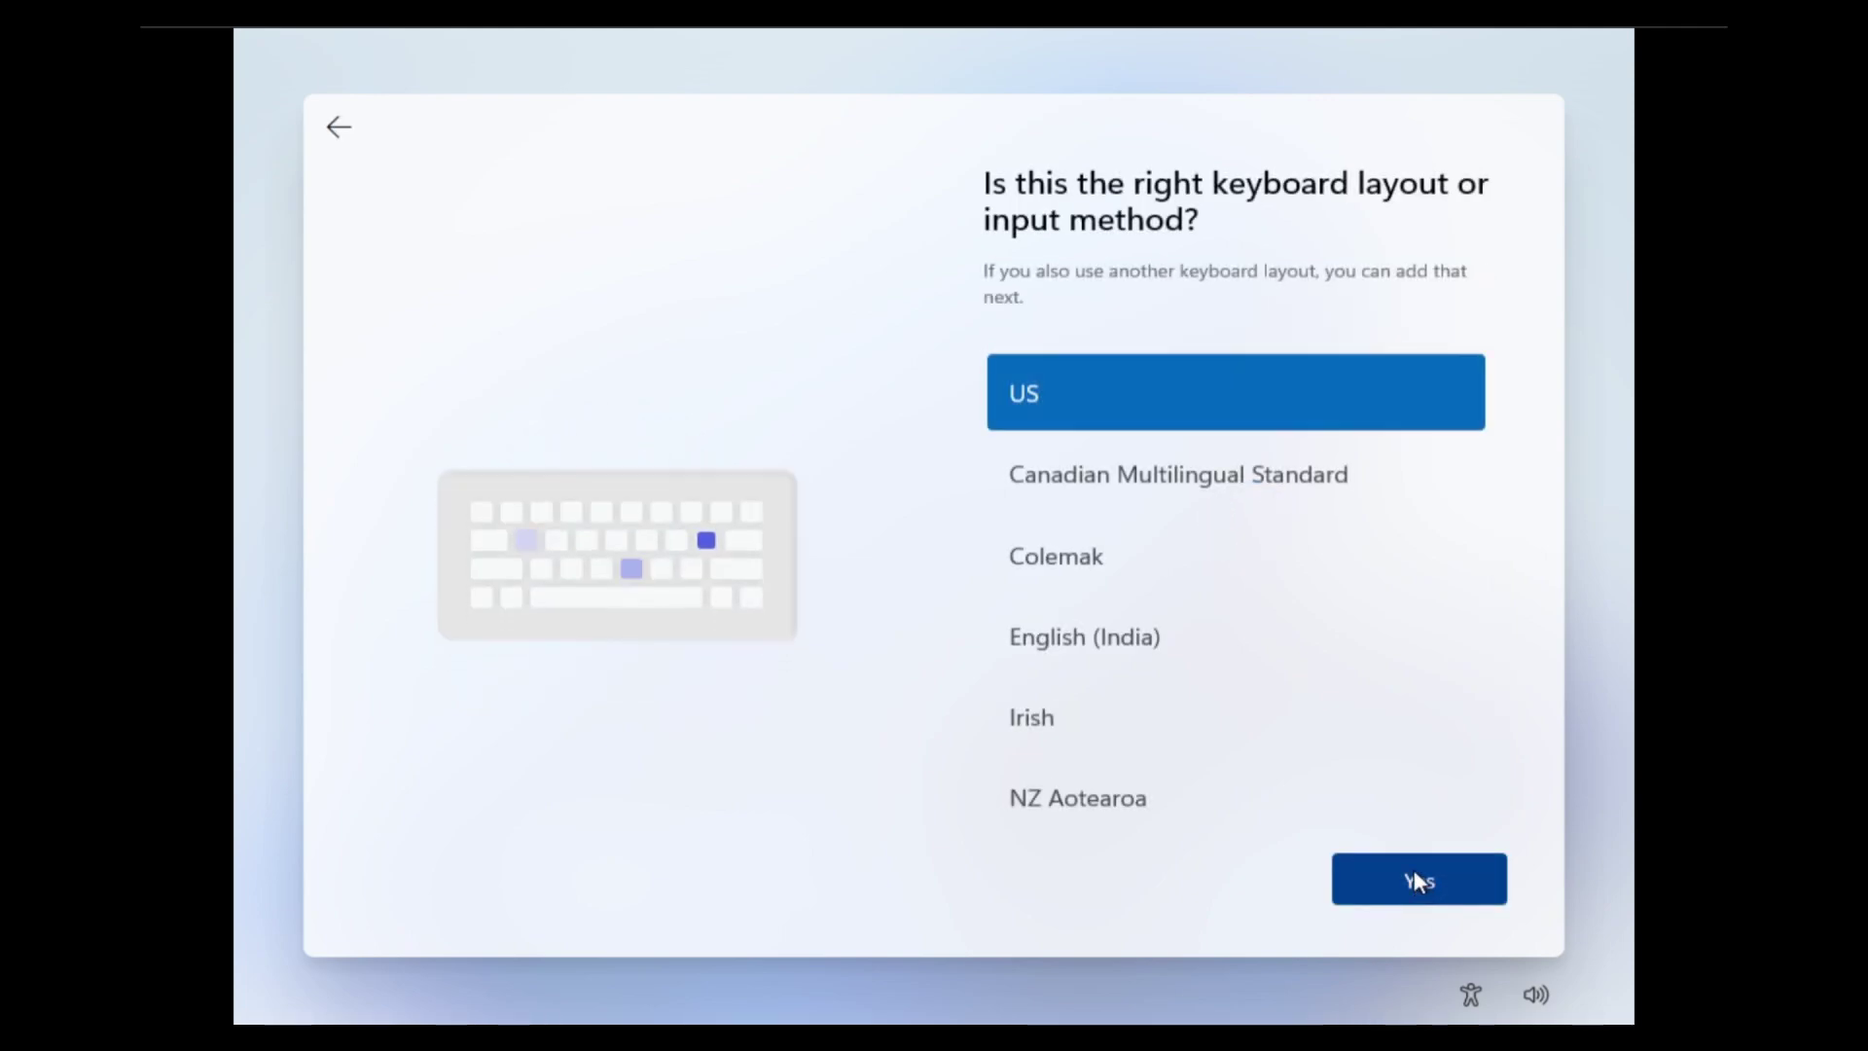
# - Confirm US as the keyboard layout and skip adding a second layout
pyautogui.click(1423, 883)
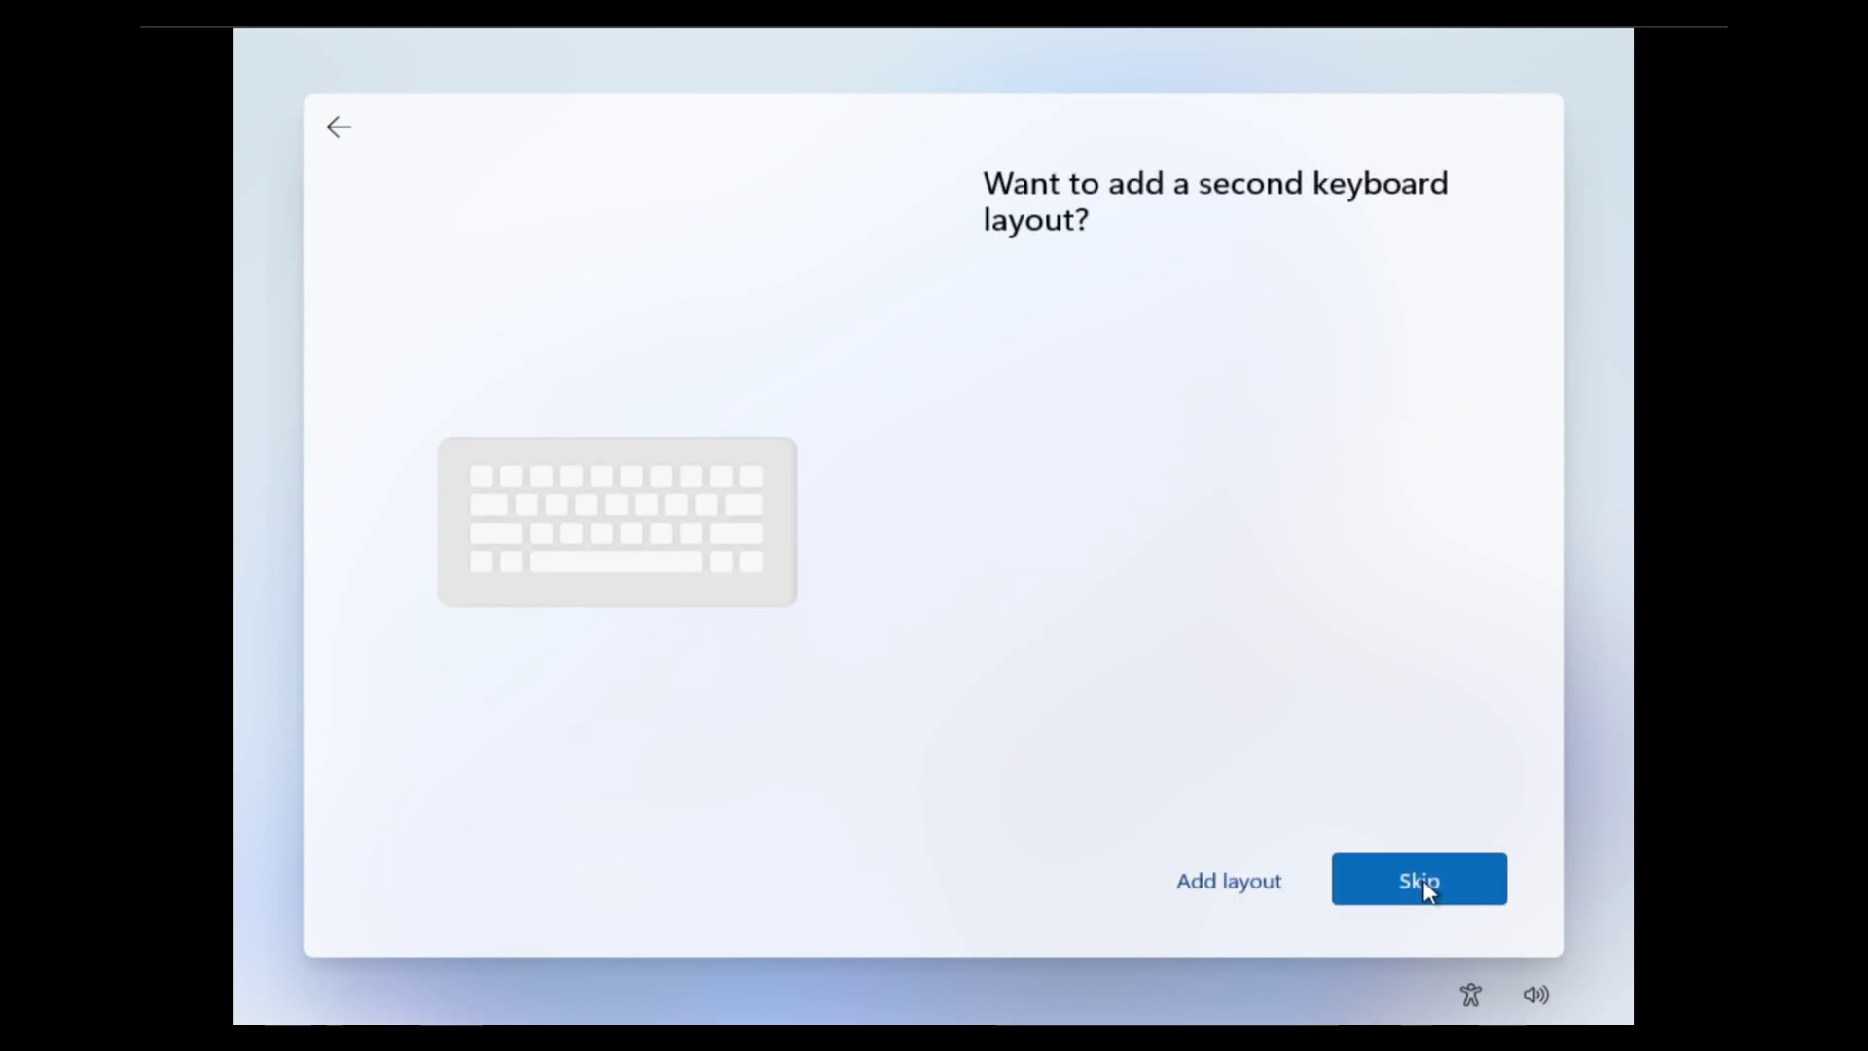
pyautogui.click(1424, 882)
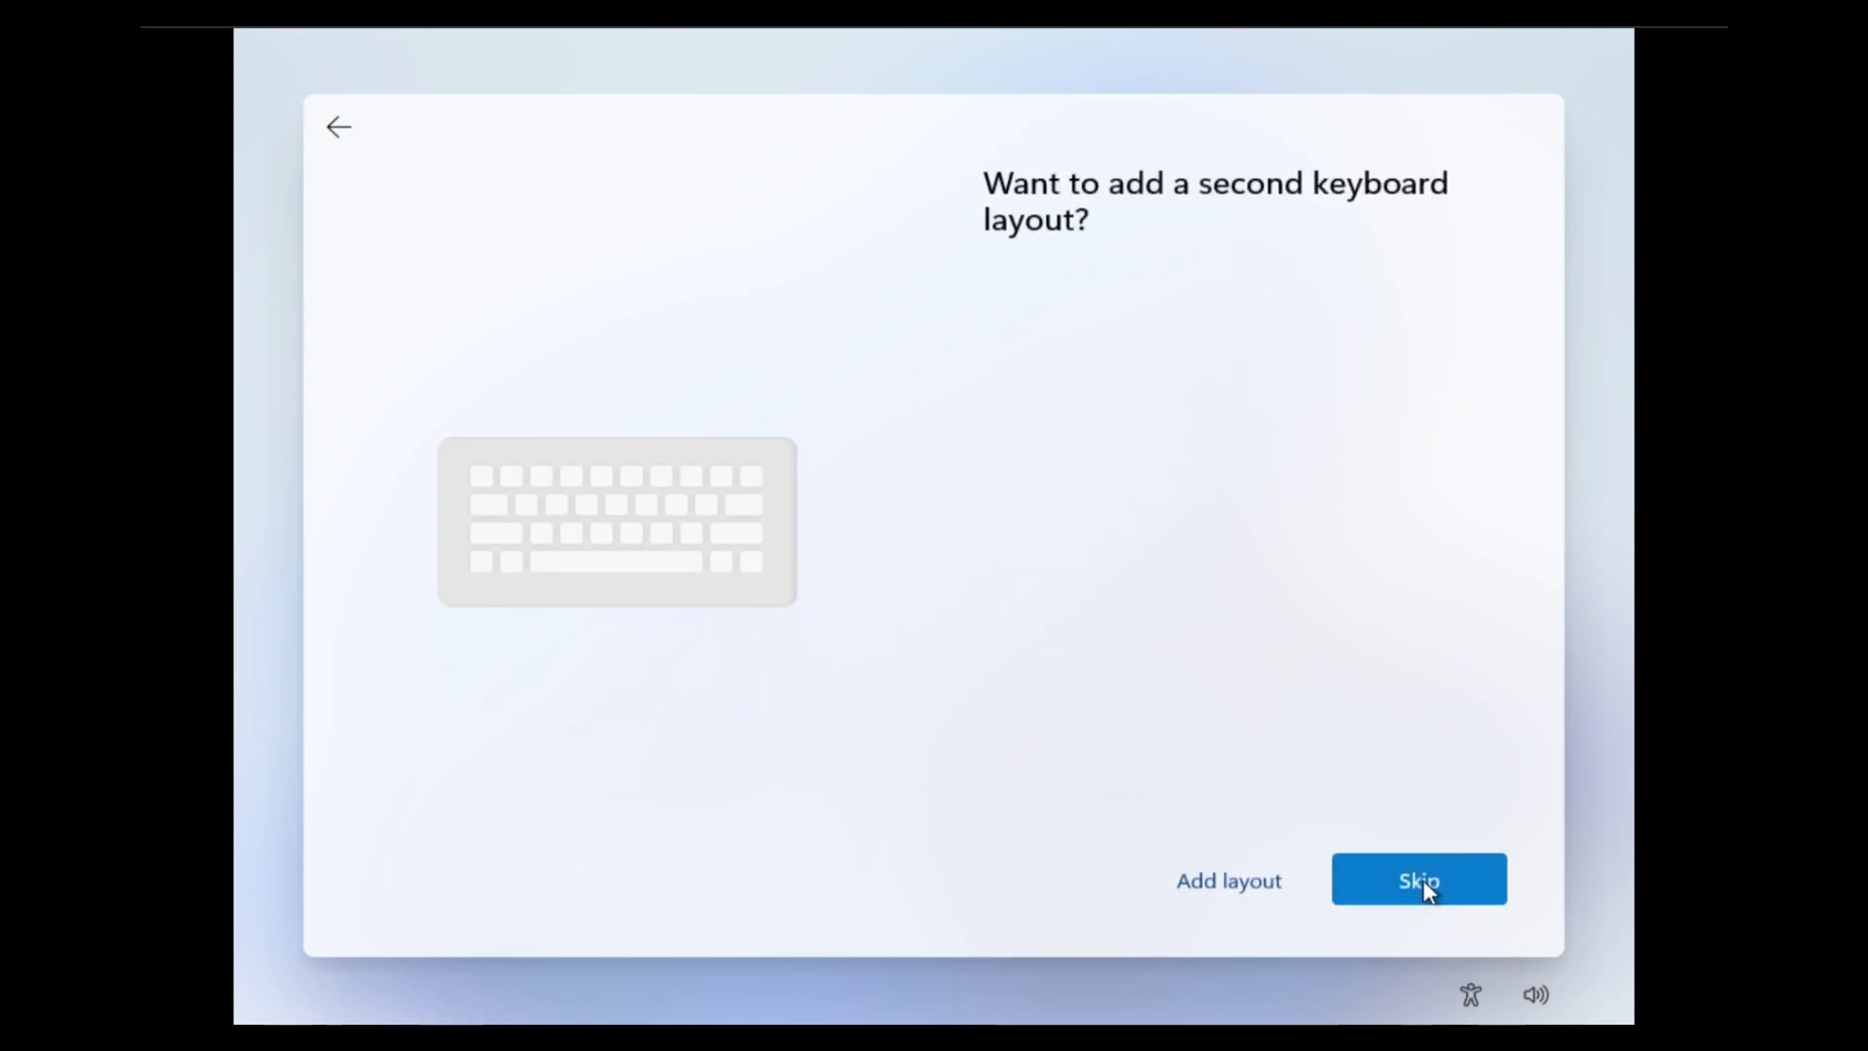